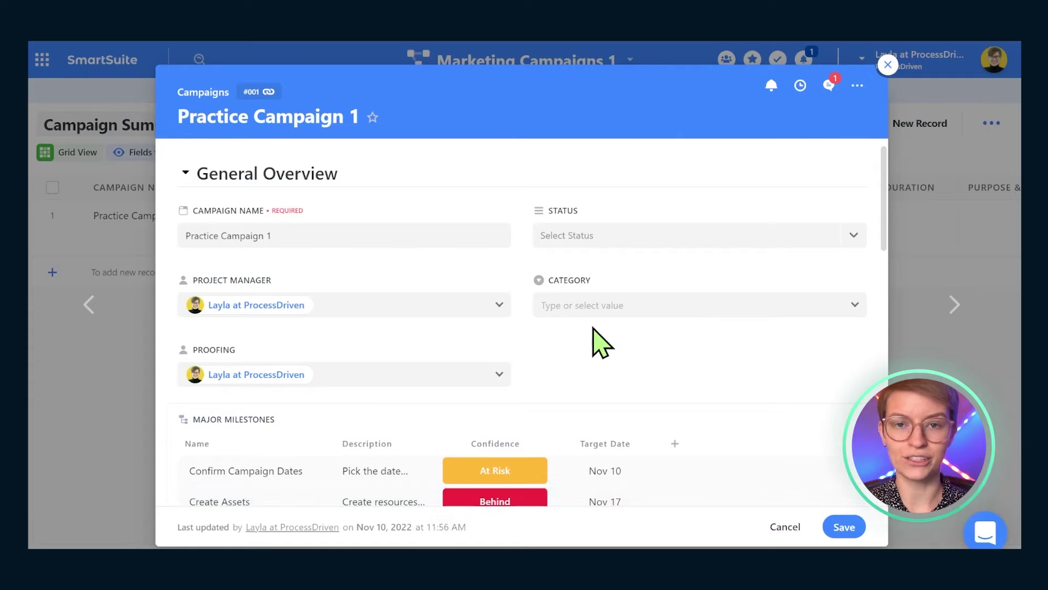
# - Scroll down through the finished Practice Campaign 1 record to review it
pyautogui.scroll(-4, 603, 343)
pyautogui.scroll(-1, 326, 323)
pyautogui.scroll(-5, 341, 385)
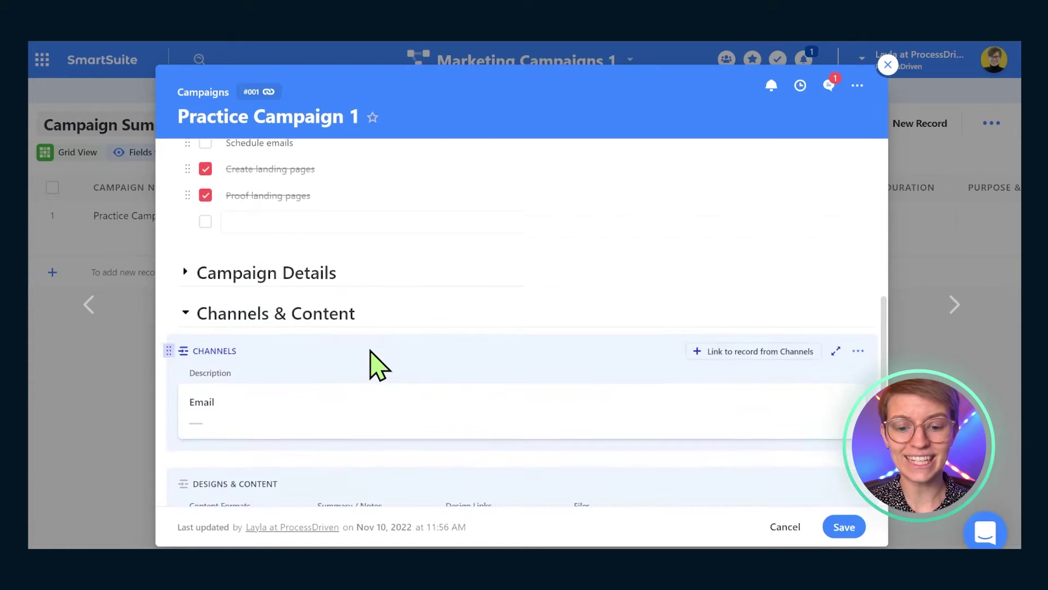
pyautogui.scroll(-3, 370, 363)
pyautogui.scroll(-3, 383, 349)
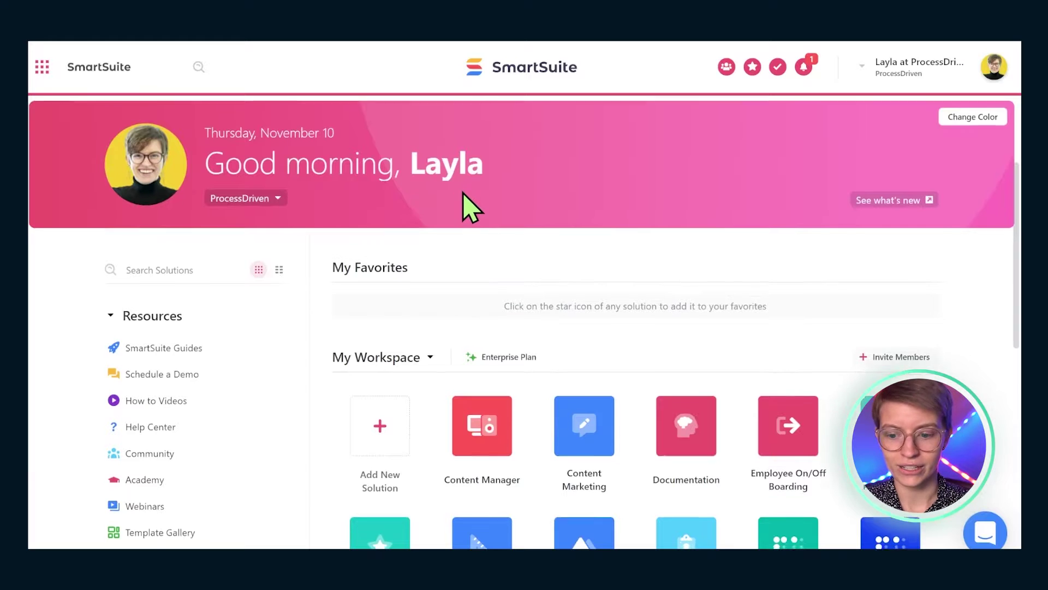
# - Add a new solution from the Marketing Campaigns template, found by searching 'marketing camp'
pyautogui.scroll(-1, 404, 314)
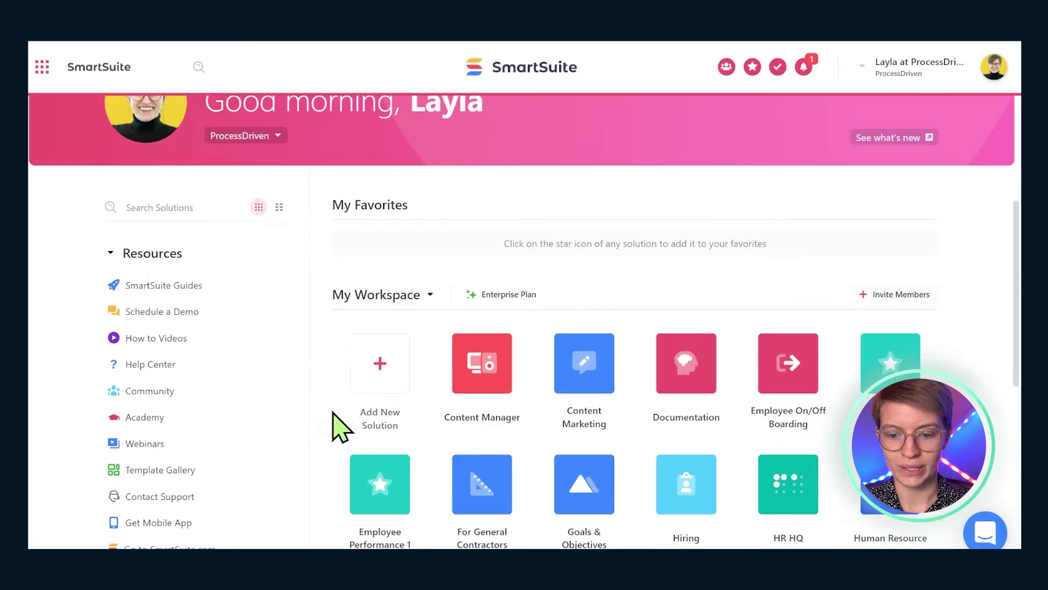
pyautogui.click(393, 372)
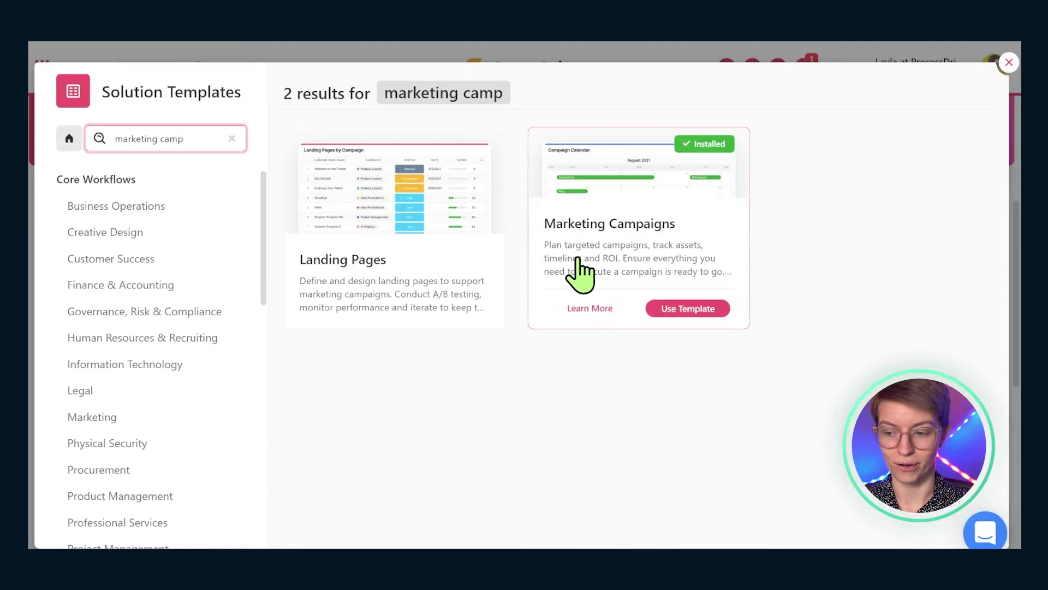
pyautogui.moveTo(638, 228)
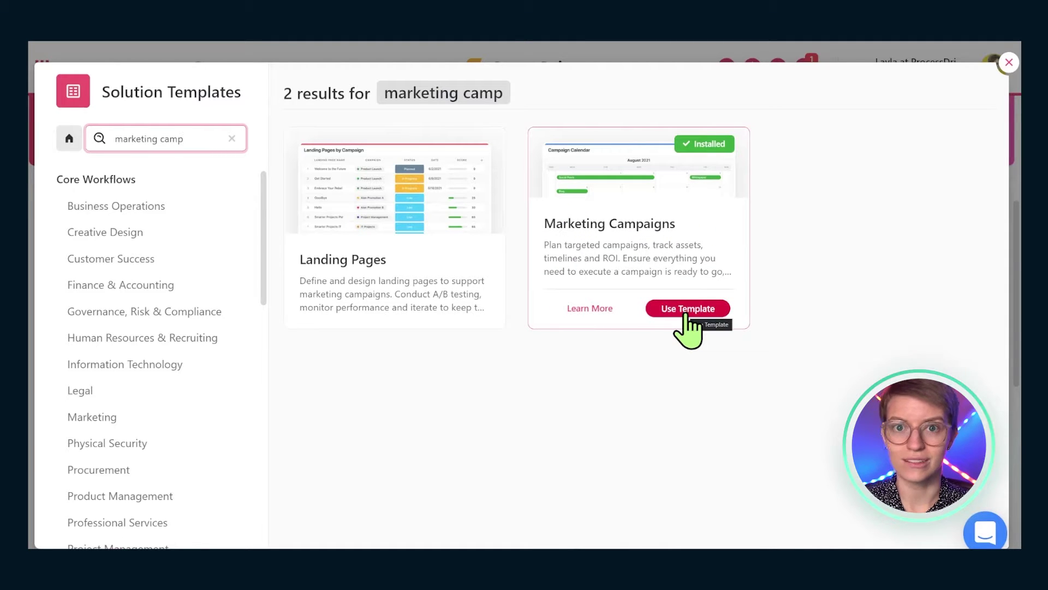
pyautogui.click(685, 315)
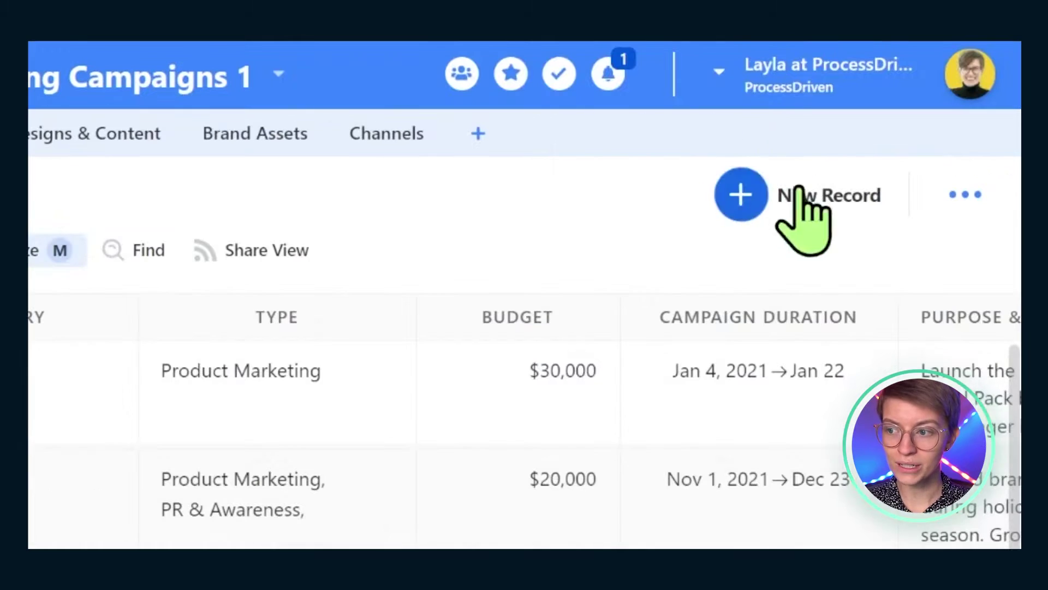
# - Create a new record named 'Practice Campaign 1' and expand its Campaign Details section
pyautogui.click(887, 123)
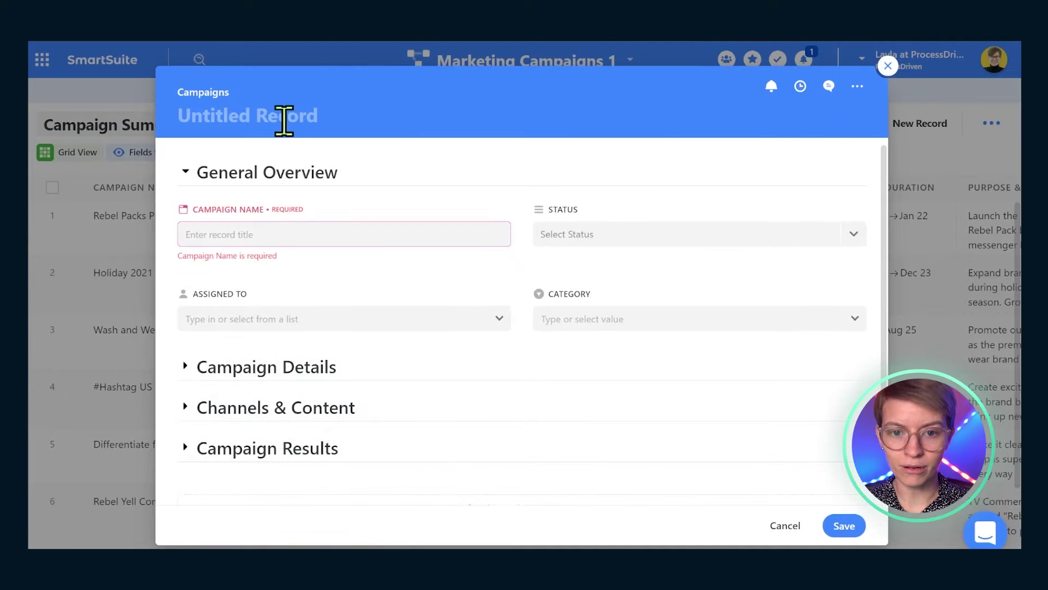
pyautogui.click(267, 227)
pyautogui.write('Practice Campaign 1')
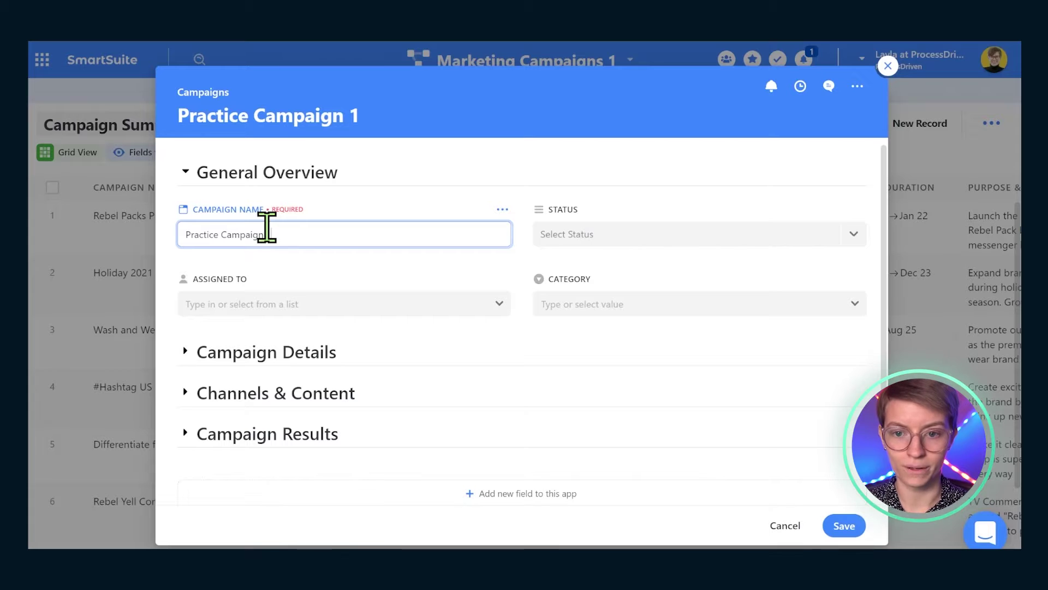
pyautogui.click(241, 360)
pyautogui.scroll(-1, 351, 409)
pyautogui.scroll(-2, 355, 402)
pyautogui.scroll(-1, 351, 386)
pyautogui.scroll(-2, 370, 356)
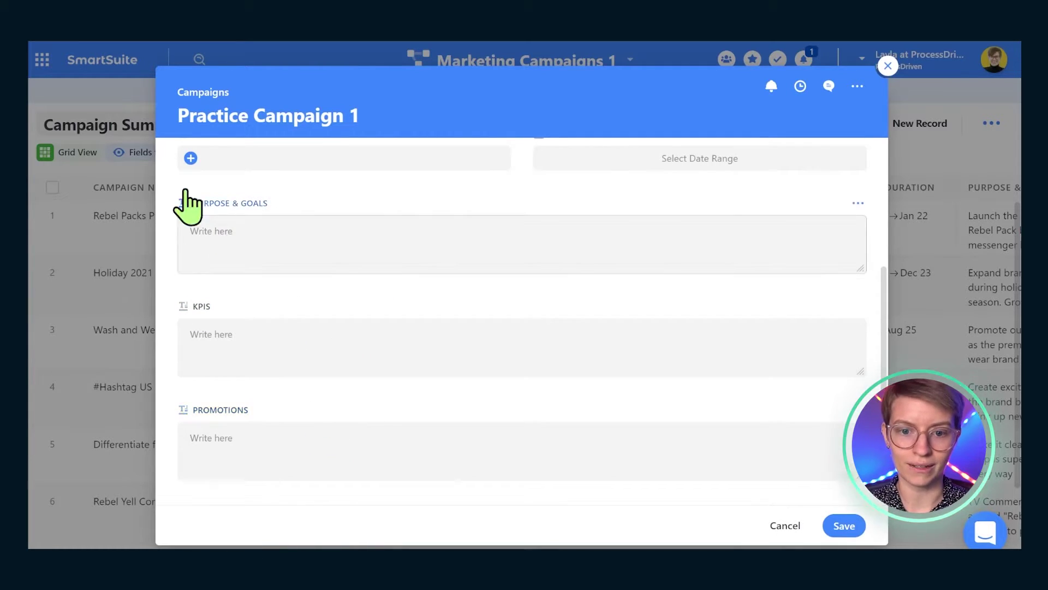
# - Enter test text 'jhgjhgjh' in the Purpose & Goals field
pyautogui.click(188, 224)
pyautogui.write('jhgjhgjh')
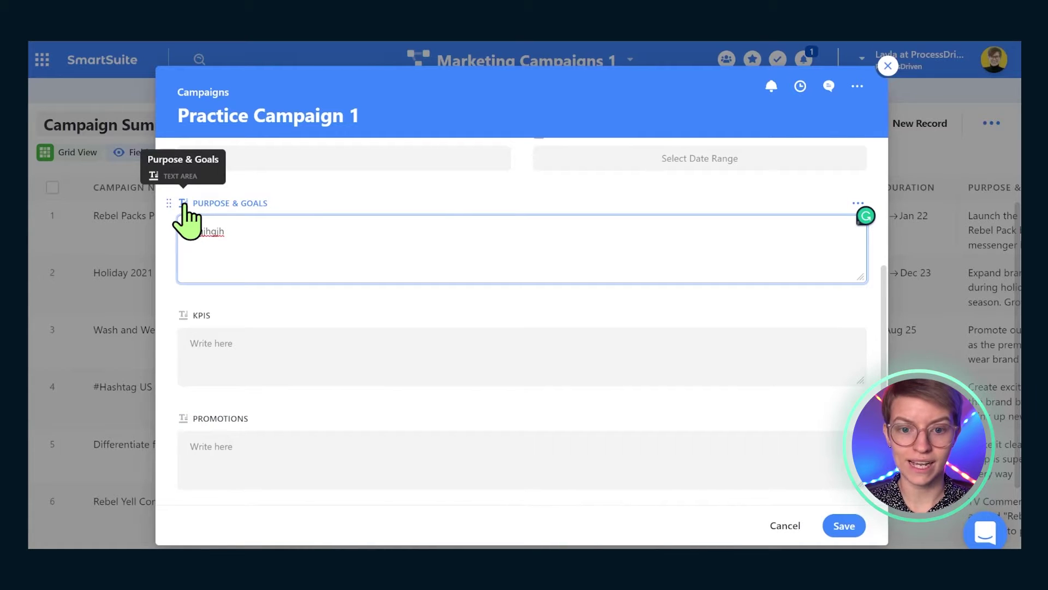
pyautogui.click(864, 213)
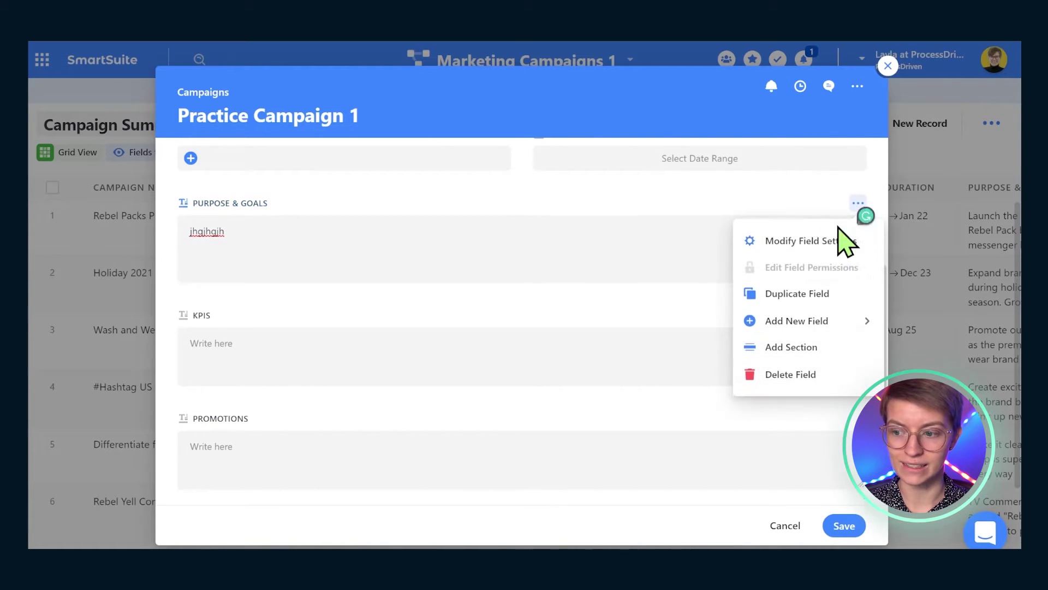
# - Switch the Purpose & Goals field type to SmartDoc and type '/' in it
pyautogui.click(815, 240)
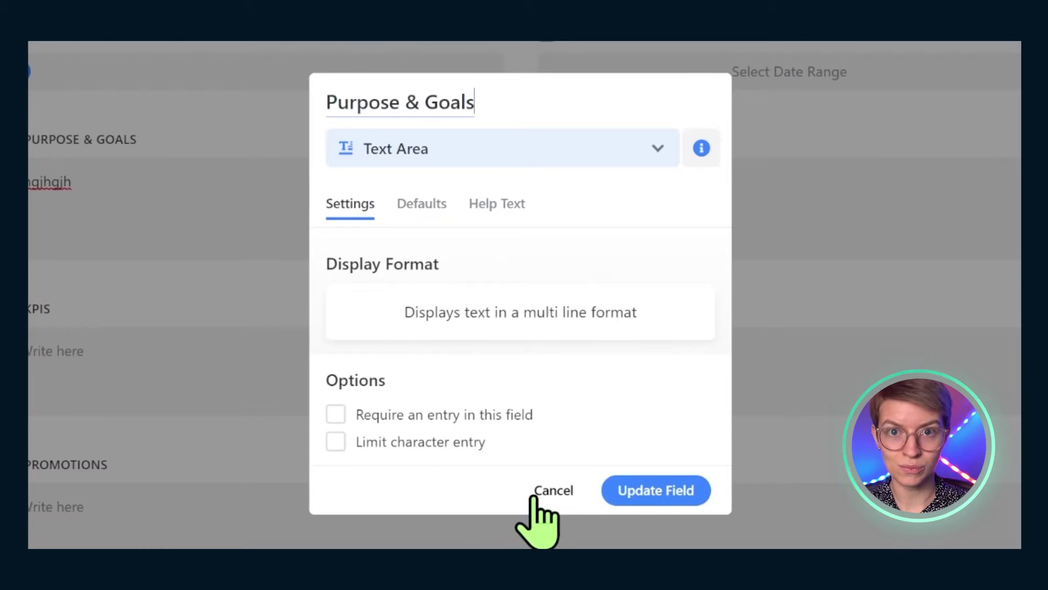
pyautogui.click(480, 151)
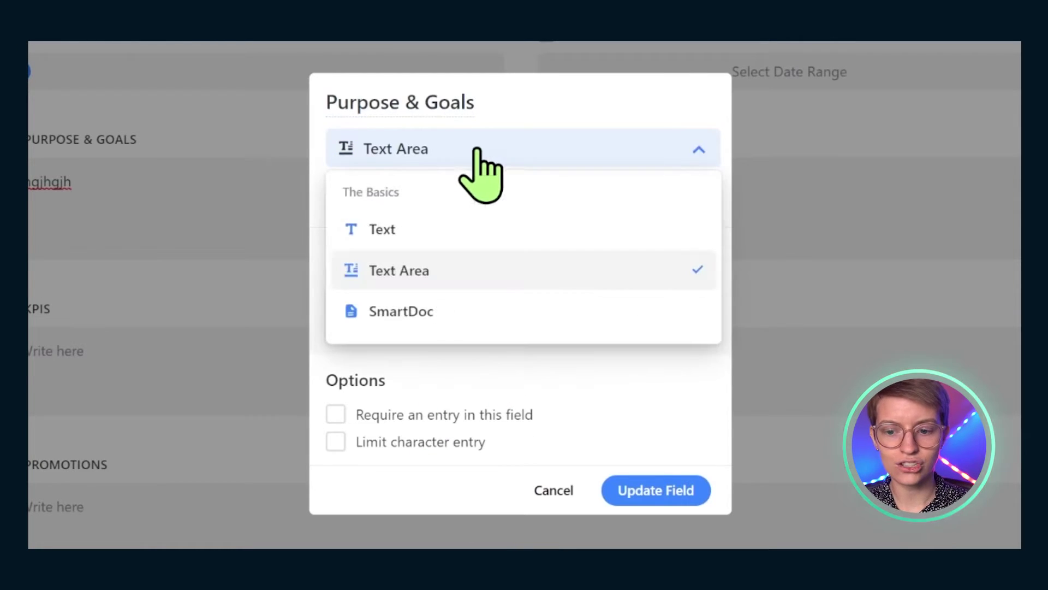
pyautogui.click(400, 321)
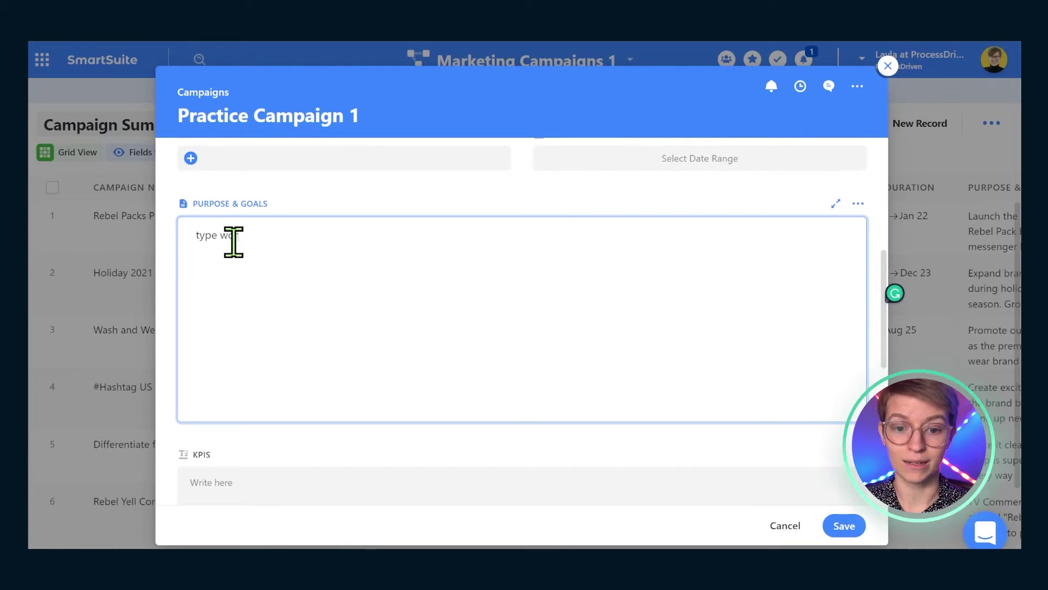
pyautogui.write('/')
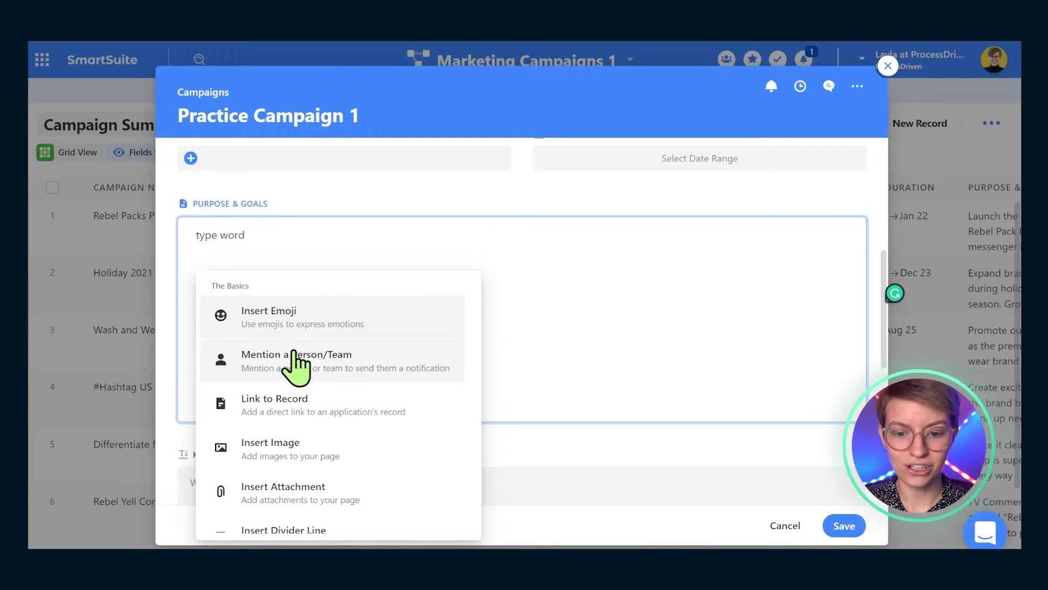
# - Change the Promotions field type to SmartDoc and save the field
pyautogui.scroll(-1, 332, 377)
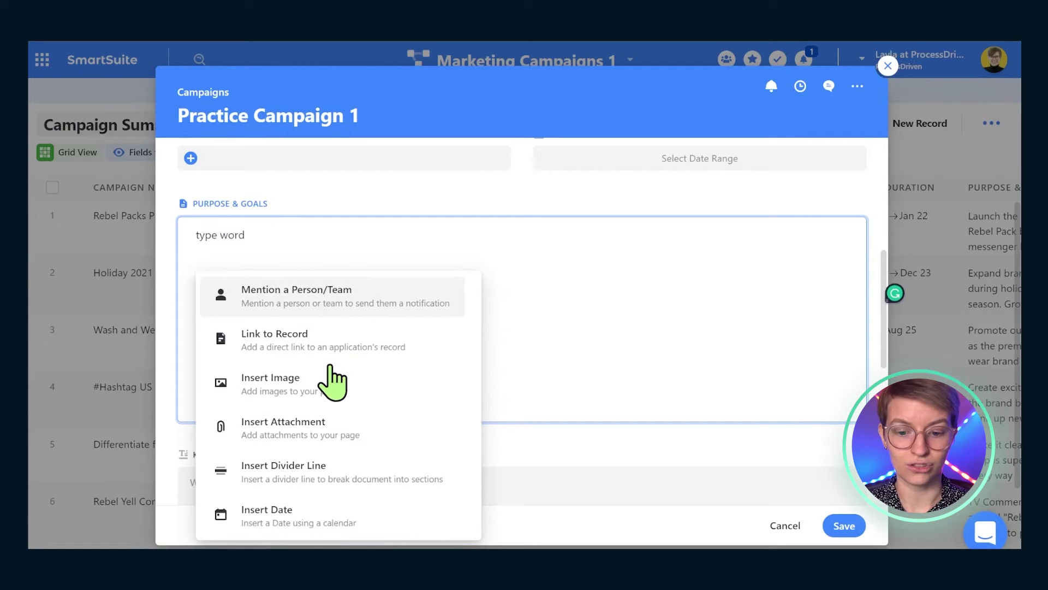
pyautogui.scroll(-1, 334, 382)
pyautogui.scroll(-1, 335, 382)
pyautogui.scroll(-1, 339, 414)
pyautogui.scroll(-2, 330, 417)
pyautogui.scroll(-1, 330, 417)
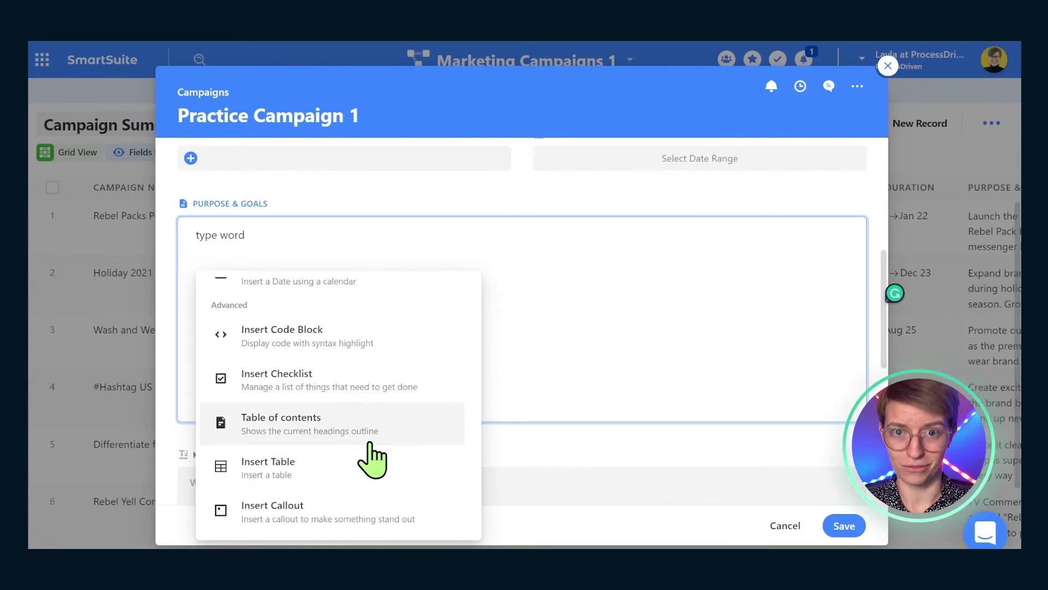
pyautogui.scroll(-4, 592, 358)
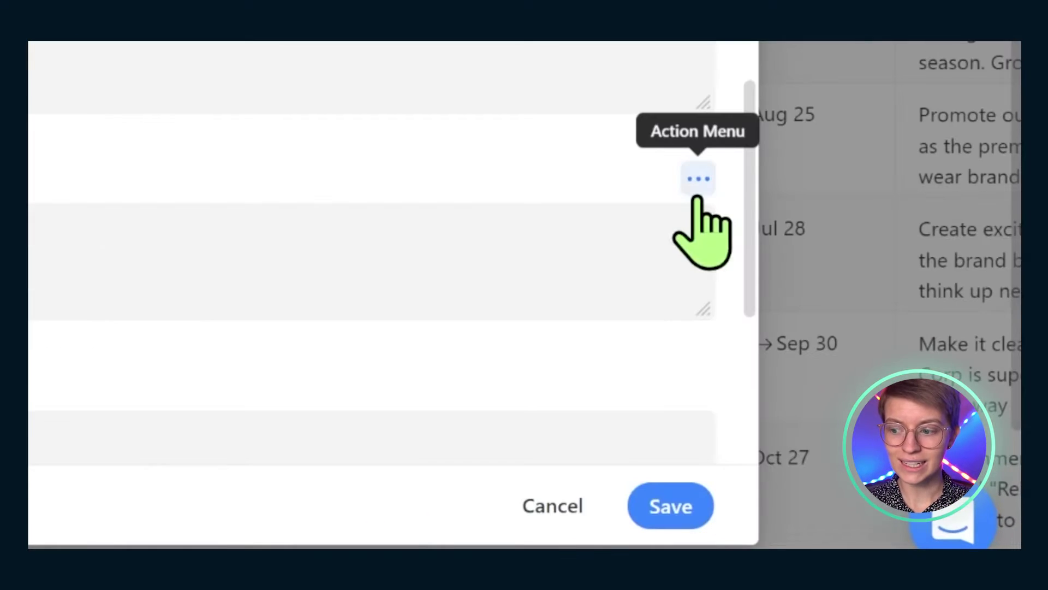
pyautogui.click(699, 196)
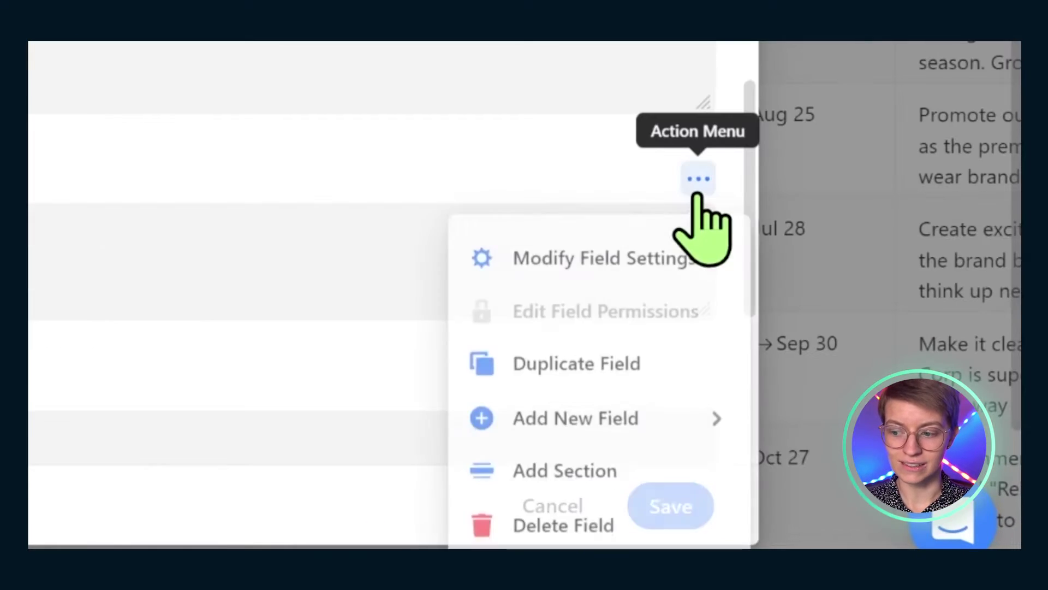
pyautogui.click(564, 260)
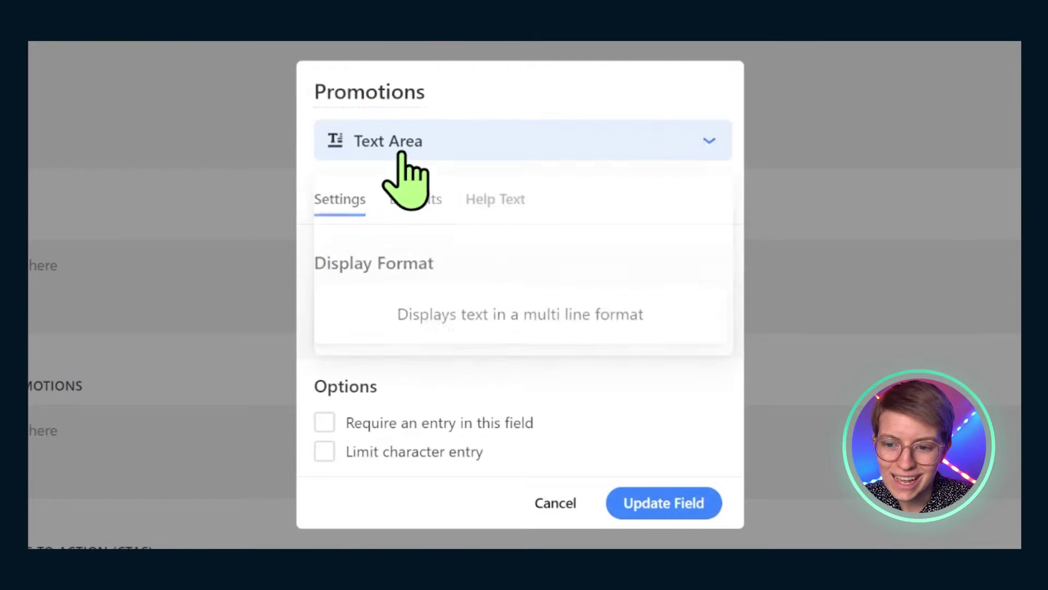
pyautogui.click(401, 155)
pyautogui.click(401, 321)
pyautogui.click(636, 483)
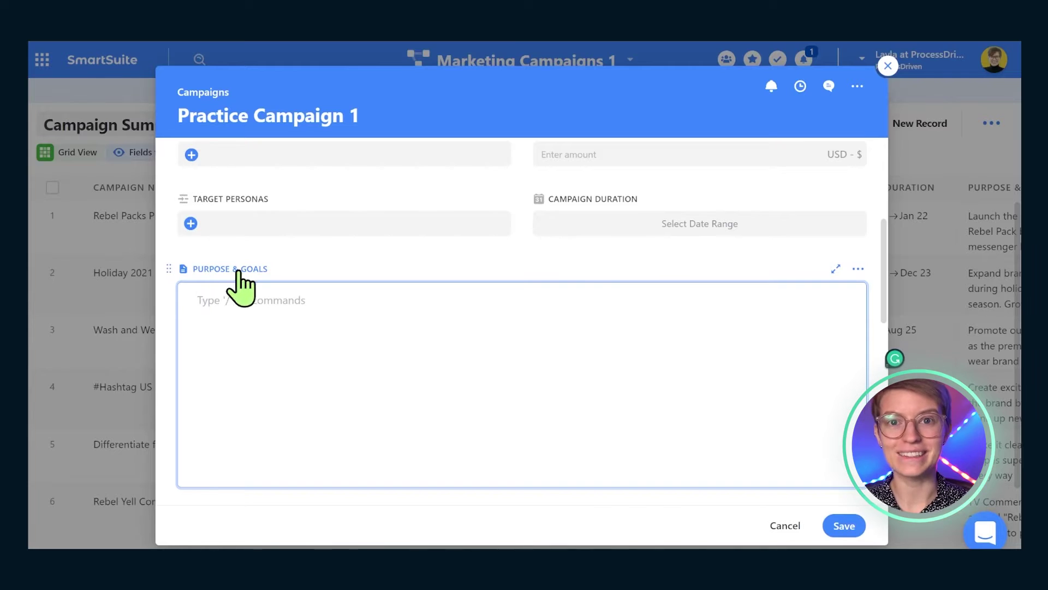
# - Replace '40 hours' with '___hours' in the Purpose & Goals default text and save
pyautogui.scroll(-1, 312, 326)
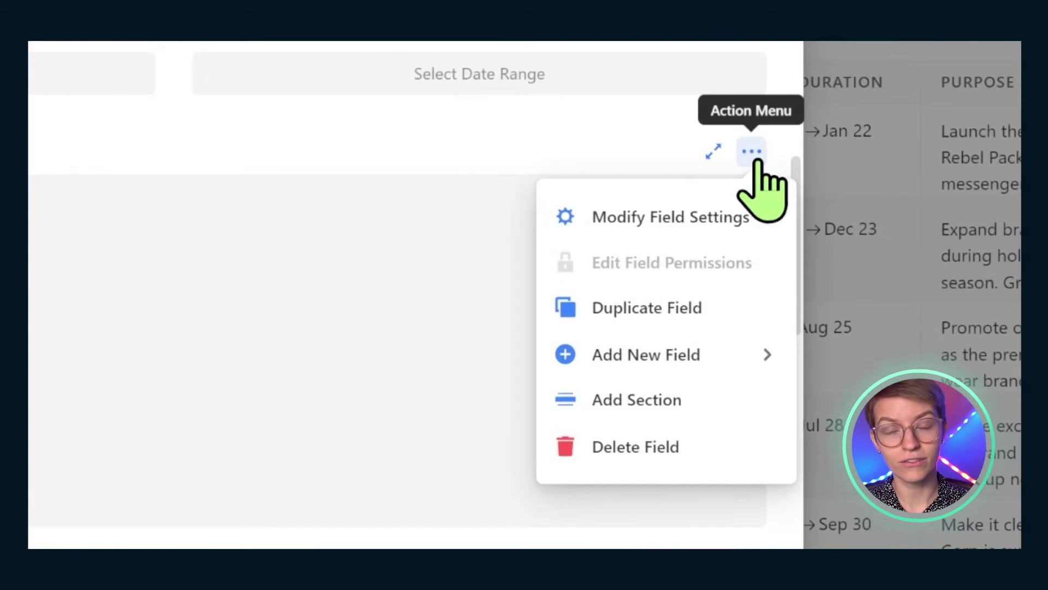
pyautogui.click(703, 226)
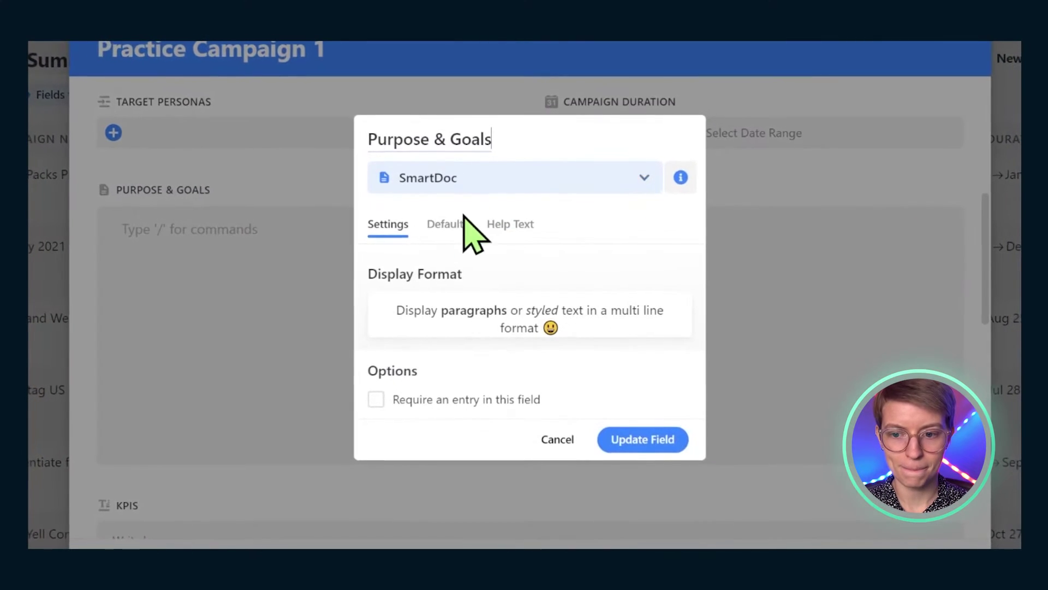
pyautogui.click(460, 221)
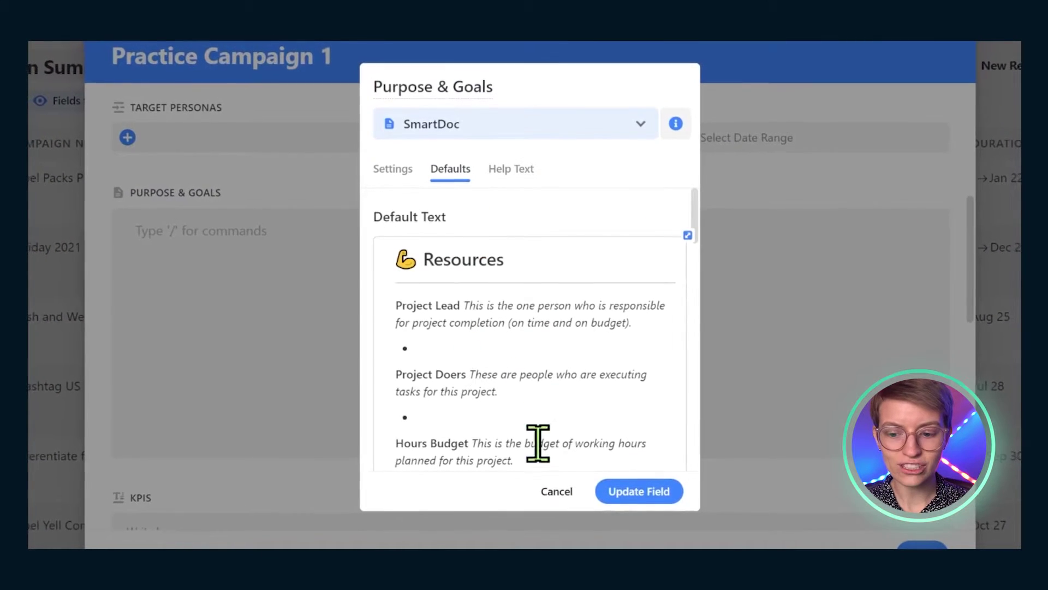
pyautogui.moveTo(522, 447); pyautogui.dragTo(404, 419)
pyautogui.click(402, 295)
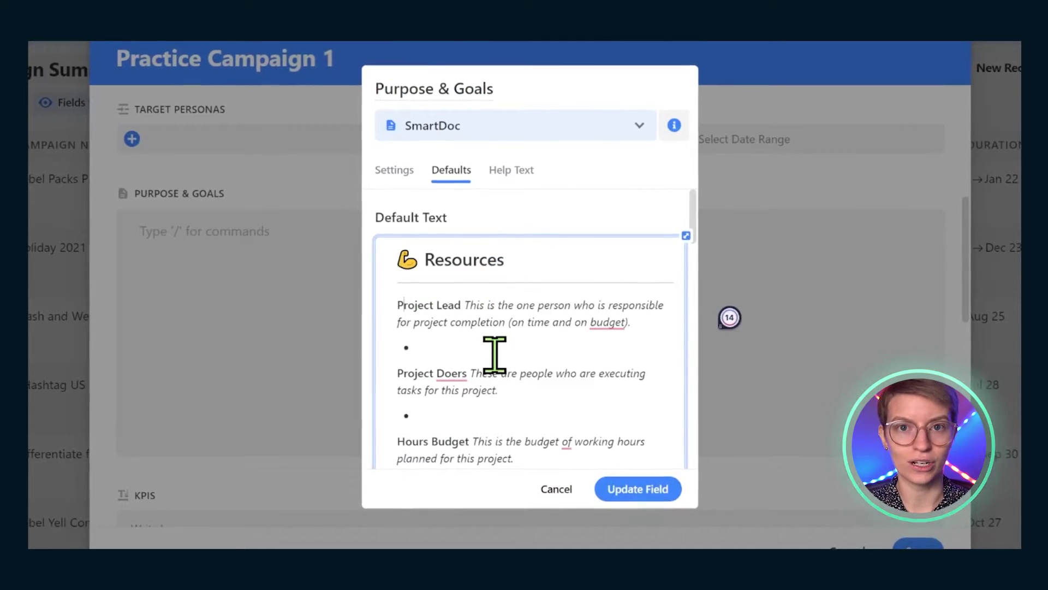
pyautogui.scroll(-2, 494, 353)
pyautogui.moveTo(484, 410); pyautogui.dragTo(400, 406)
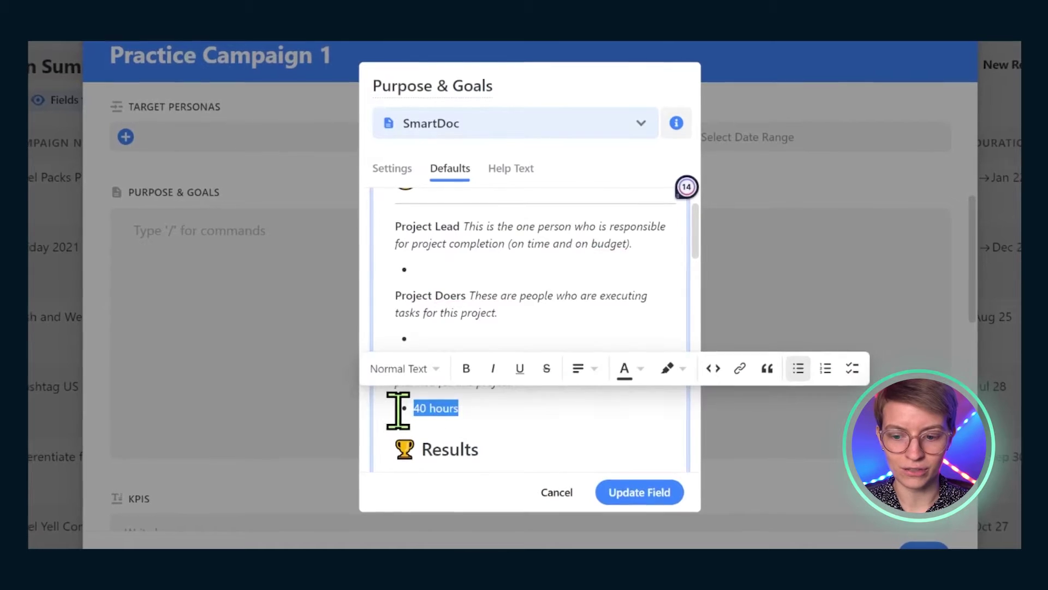
pyautogui.press('BackSpace')
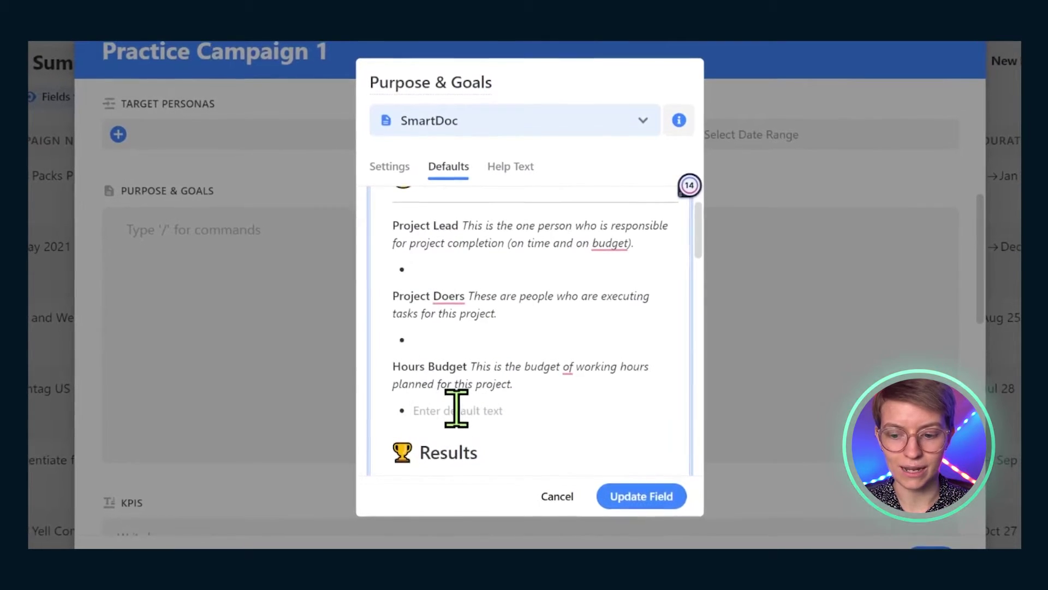
pyautogui.write('_hou')
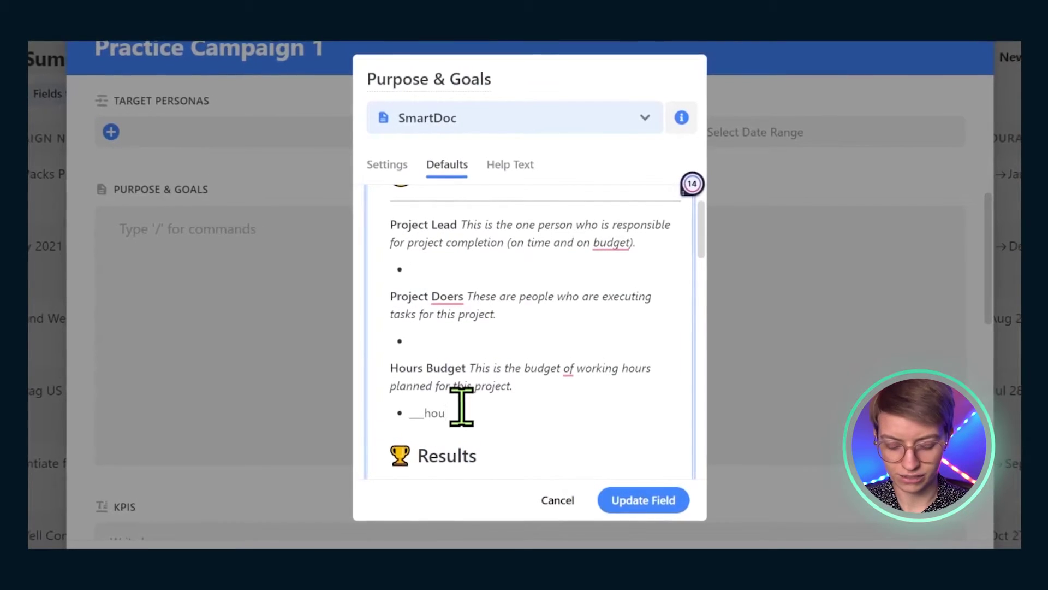
pyautogui.write('rs')
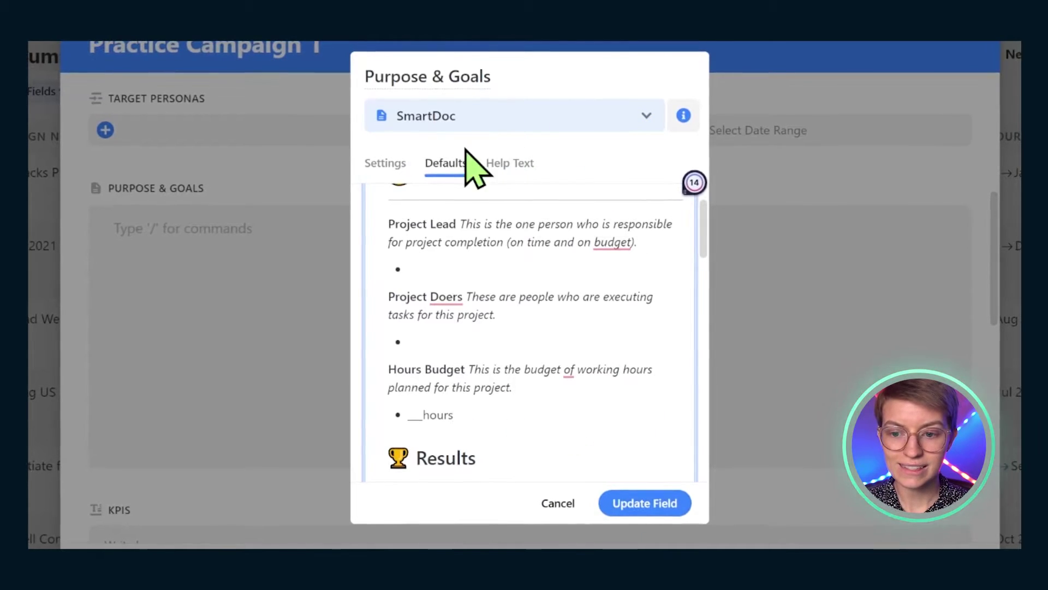
pyautogui.click(636, 508)
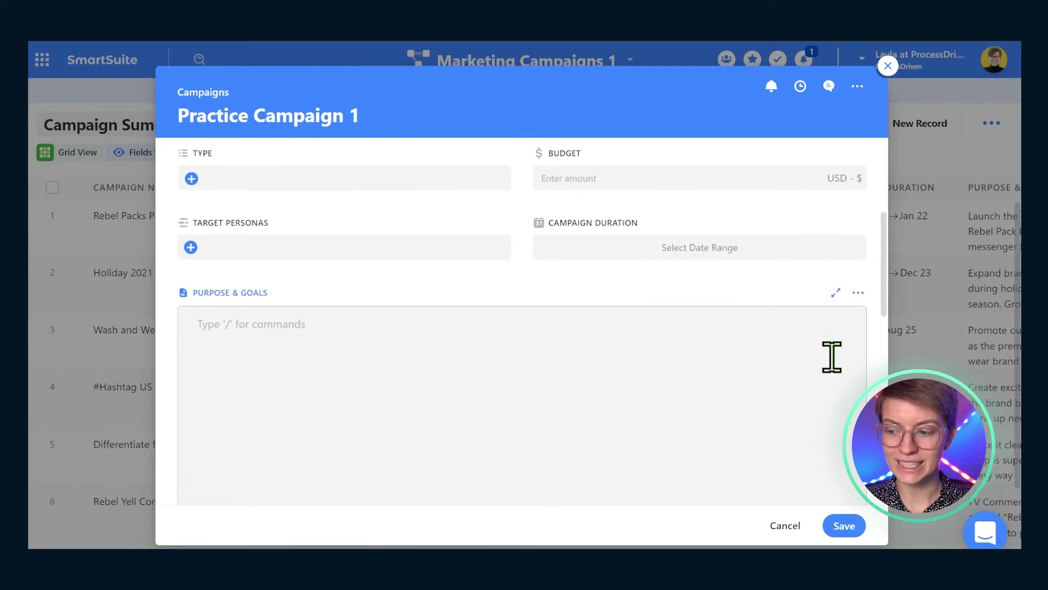
# - Set the Assigned To field's default member to Record Creator and update the field
pyautogui.scroll(2, 855, 314)
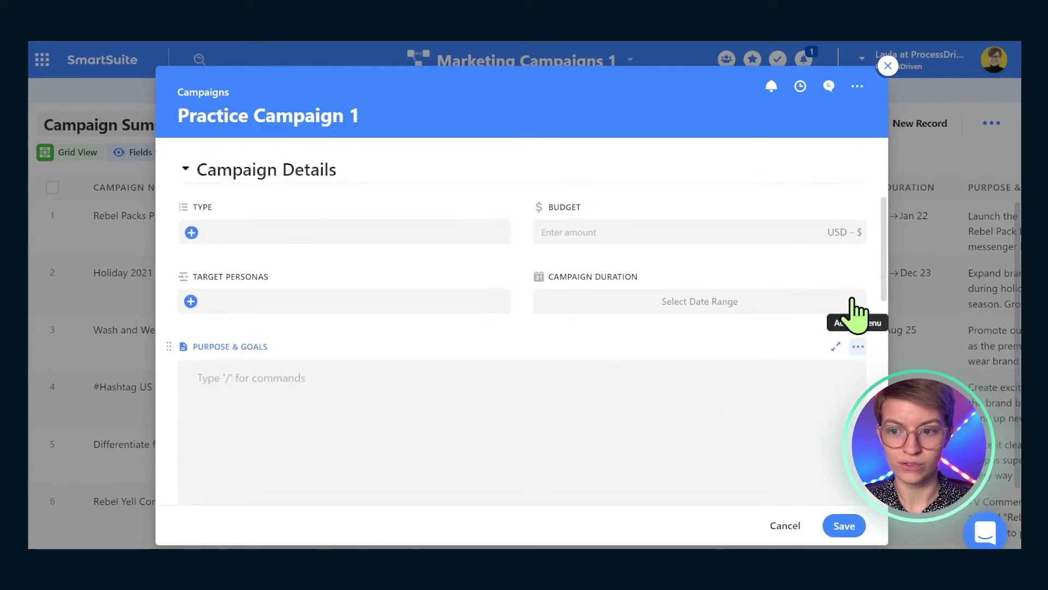
pyautogui.scroll(2, 849, 303)
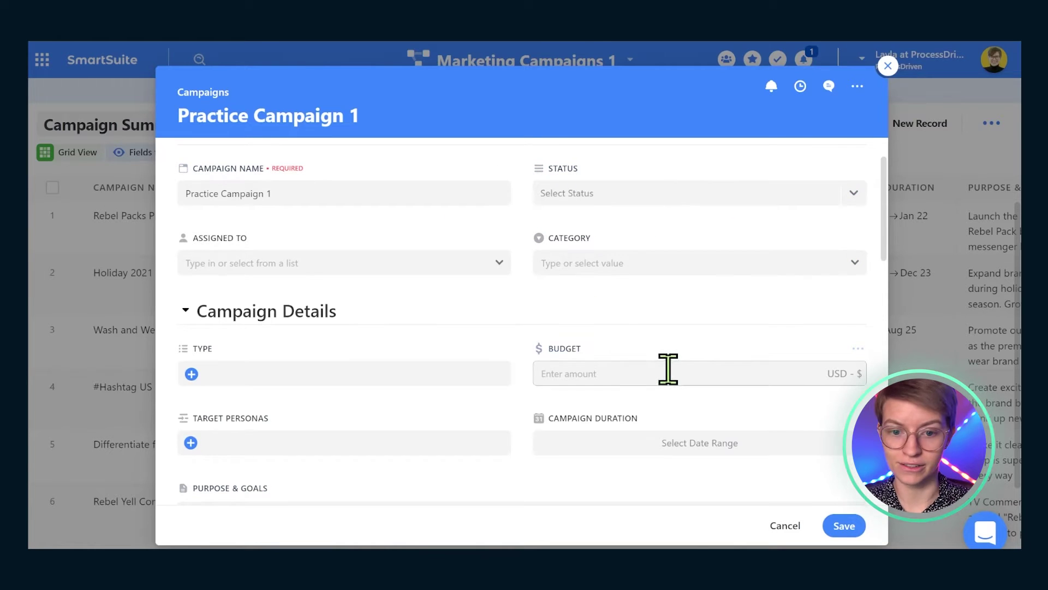
pyautogui.moveTo(344, 250)
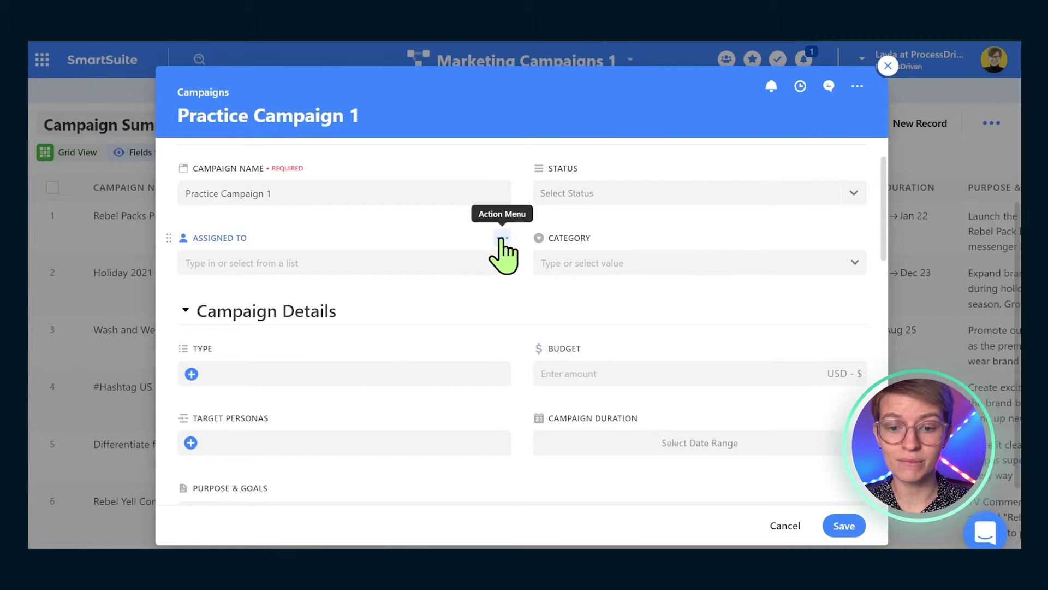
pyautogui.click(503, 238)
pyautogui.click(466, 257)
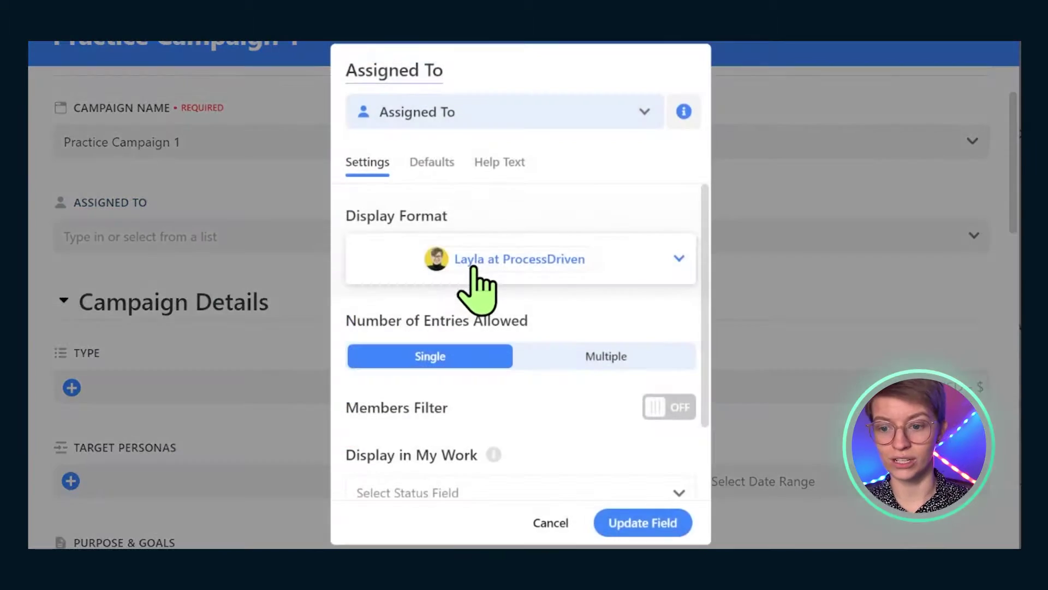
pyautogui.click(425, 162)
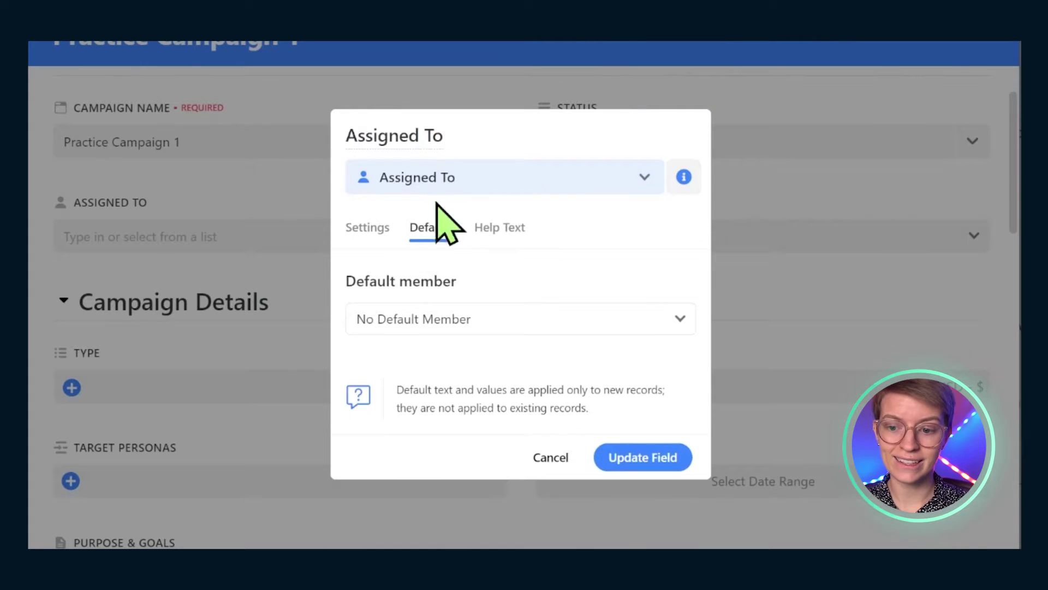
pyautogui.click(424, 317)
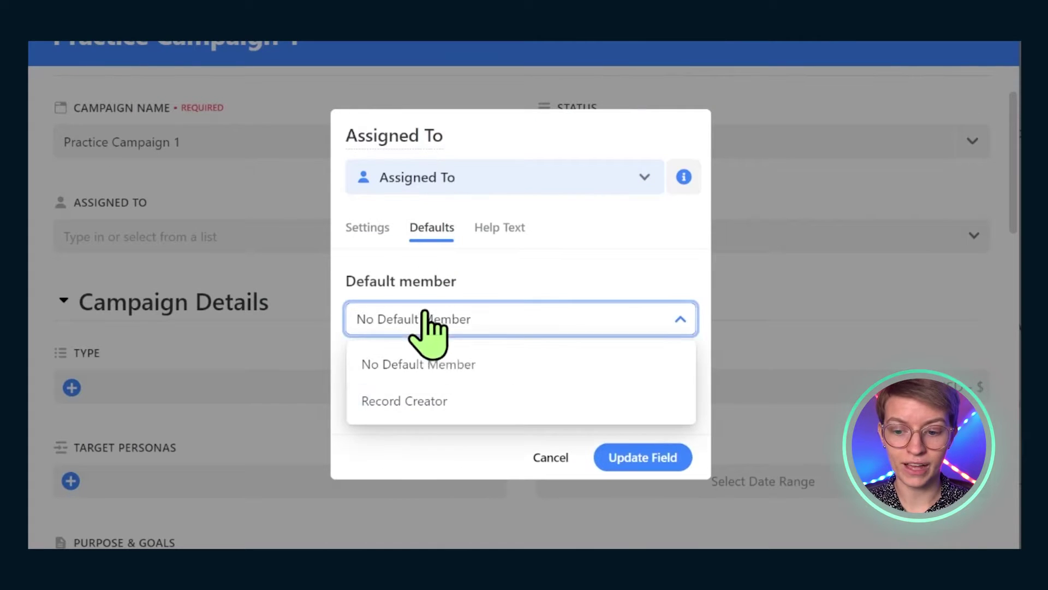
pyautogui.click(405, 403)
pyautogui.click(628, 461)
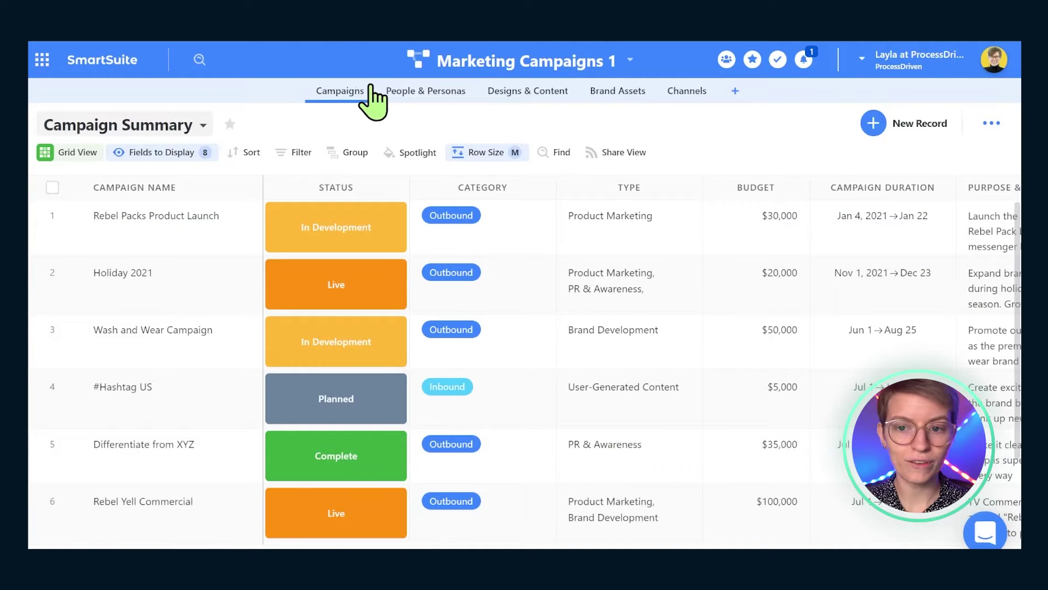
# - Browse the People & Personas, Designs & Content, Brand Assets and Channels tables
pyautogui.click(428, 88)
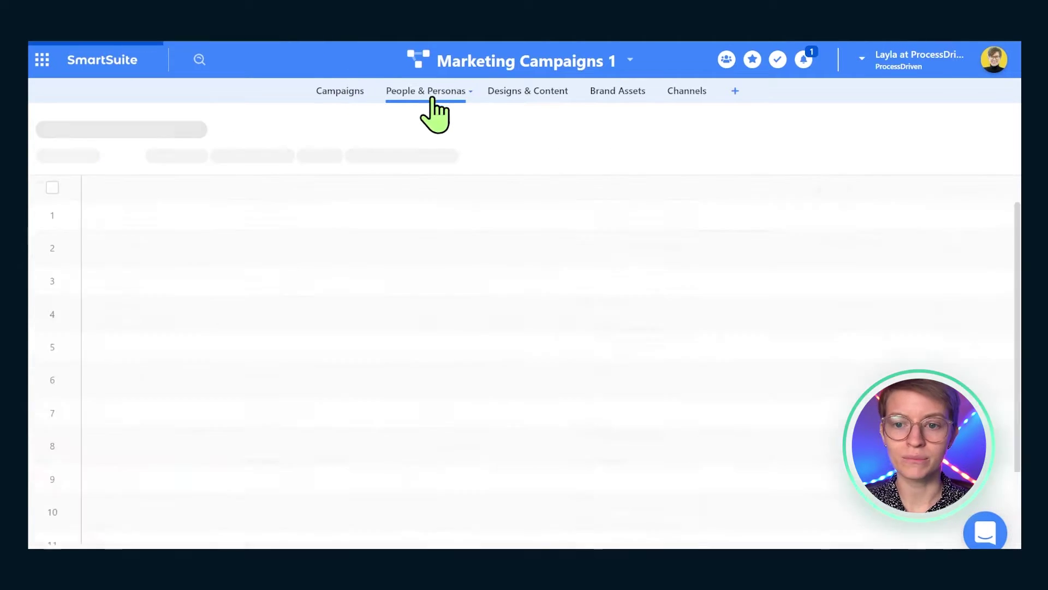
pyautogui.click(514, 103)
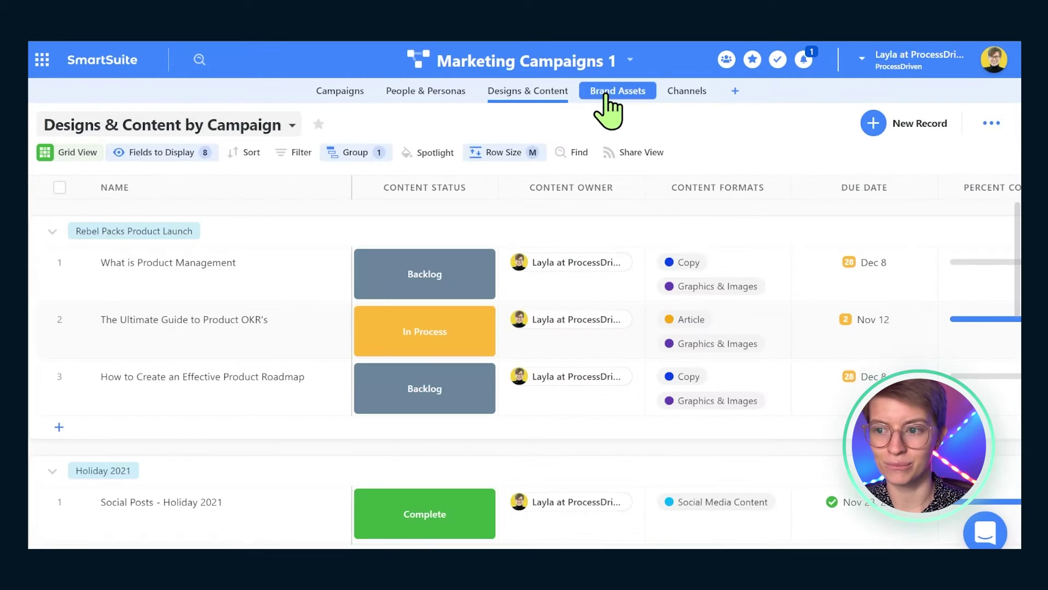
pyautogui.click(606, 93)
pyautogui.click(666, 96)
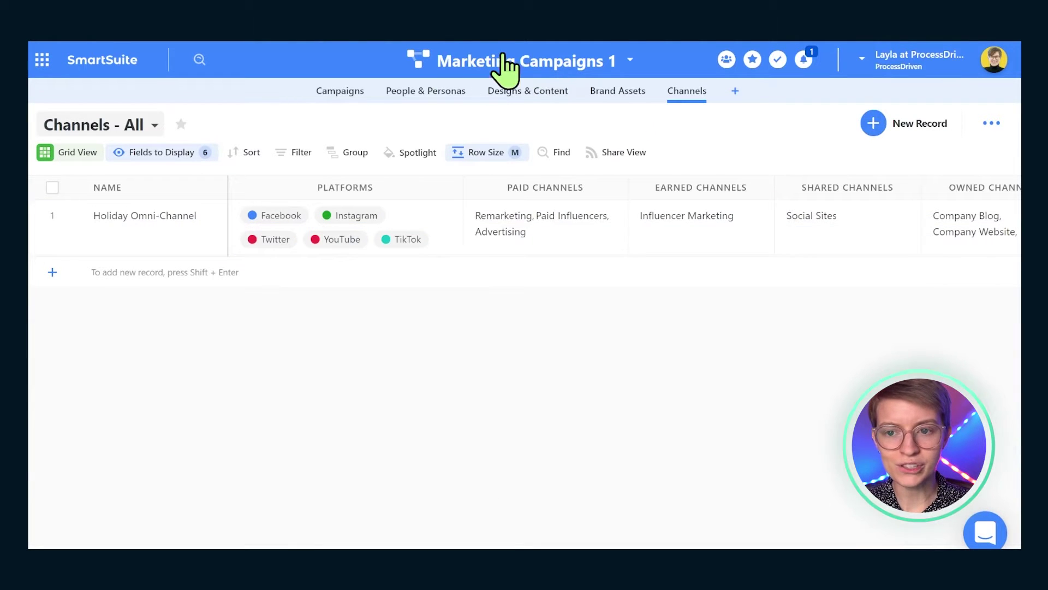
# - Delete the template demo data from the solution's title menu and confirm
pyautogui.click(499, 64)
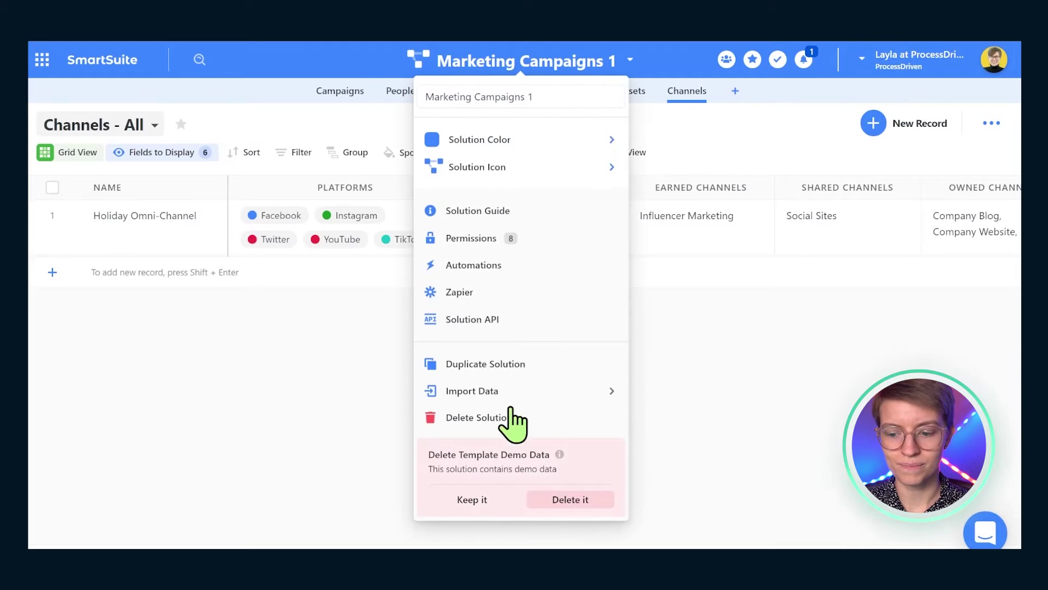
pyautogui.click(570, 499)
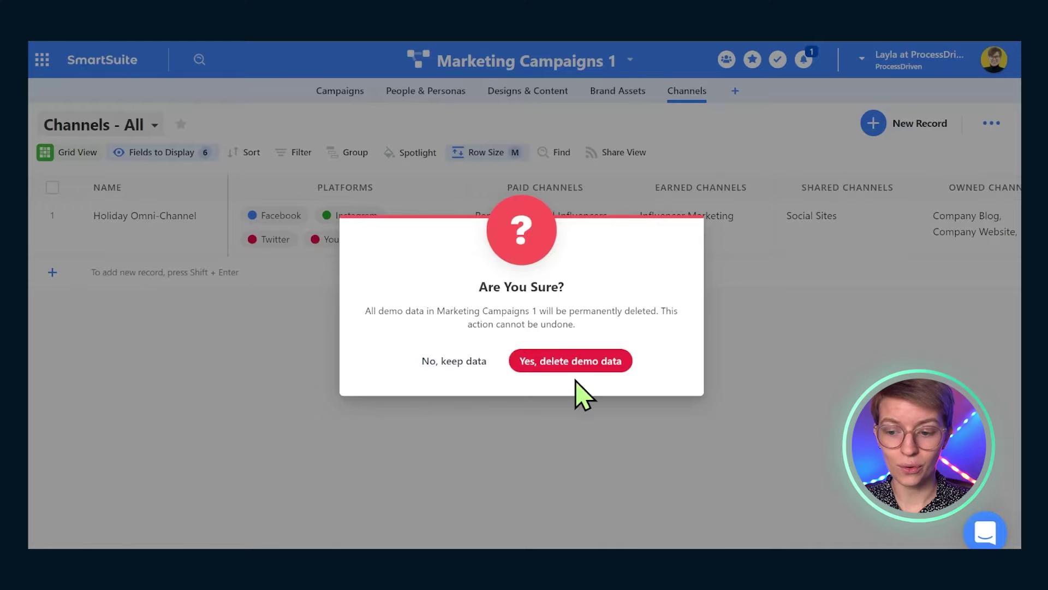
pyautogui.click(559, 366)
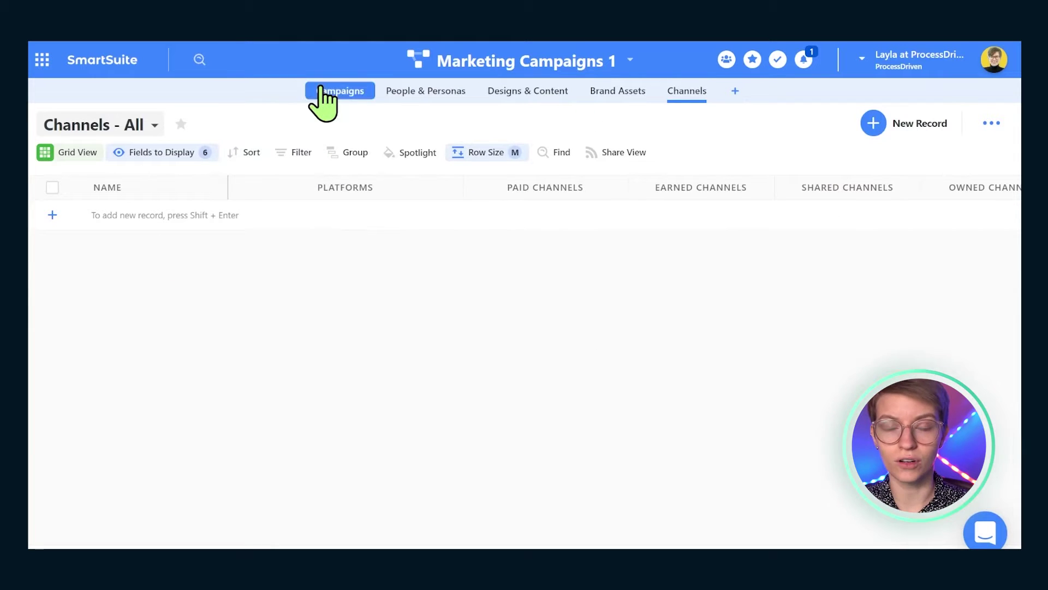
# - Return to the Campaigns table and open the Practice Campaign 1 record
pyautogui.click(339, 91)
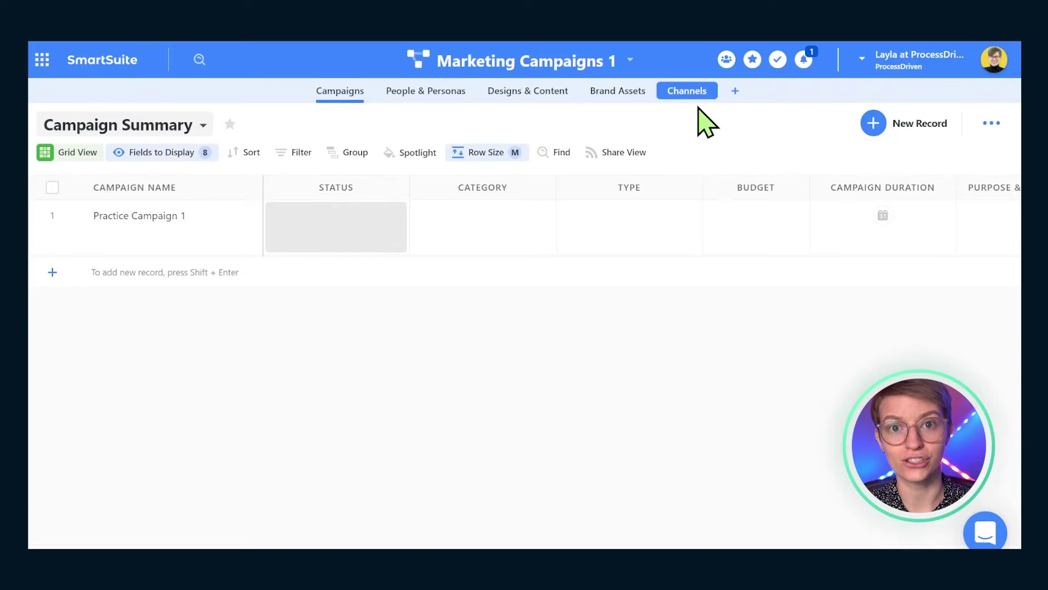
pyautogui.moveTo(140, 216)
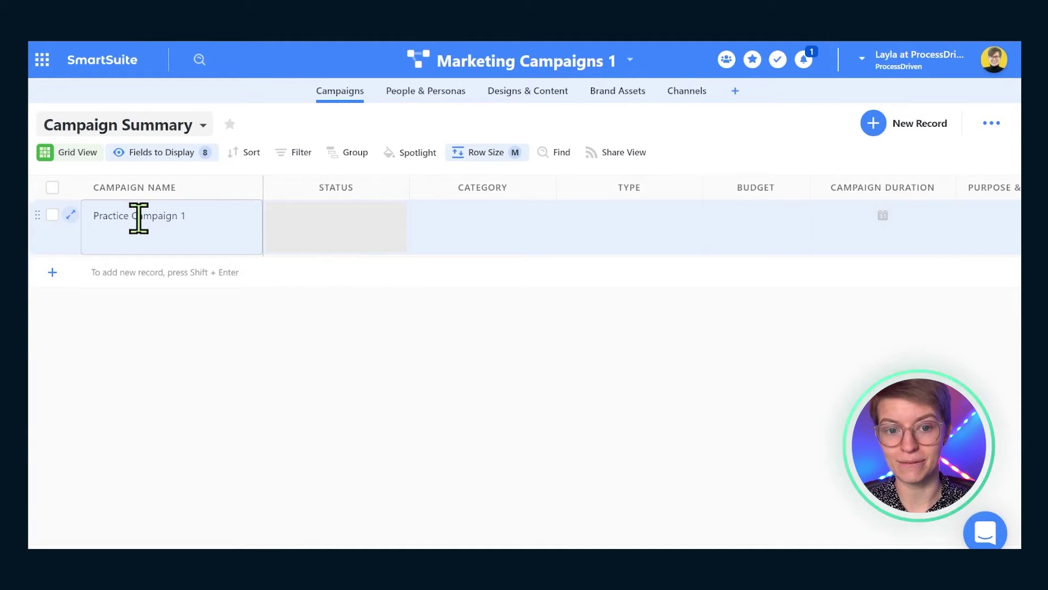
pyautogui.click(71, 216)
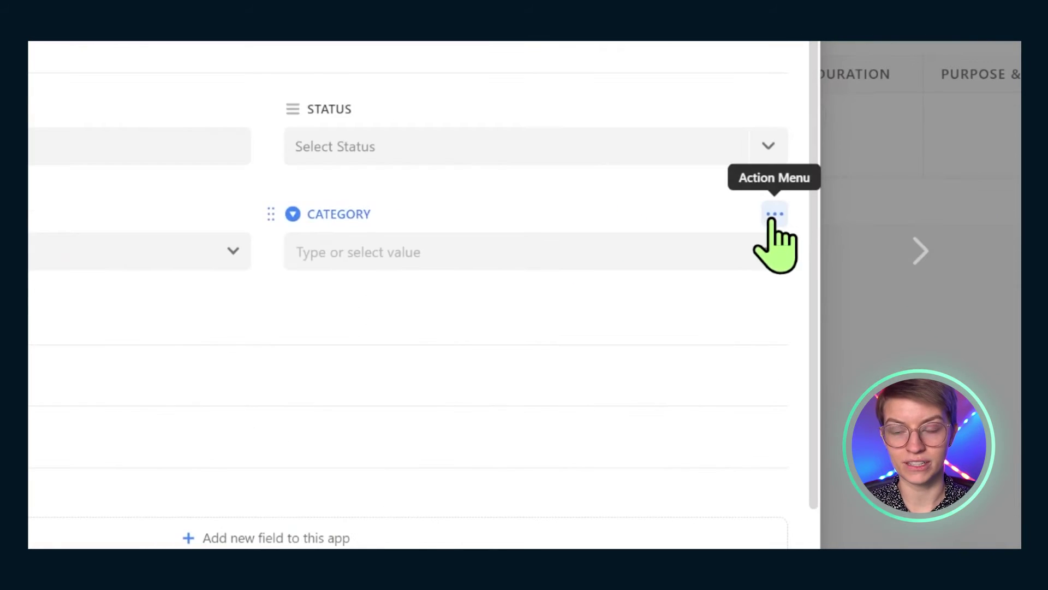
# - Start a new Sub-Items field from the Category field's Add New Field option
pyautogui.click(773, 216)
pyautogui.moveTo(682, 392)
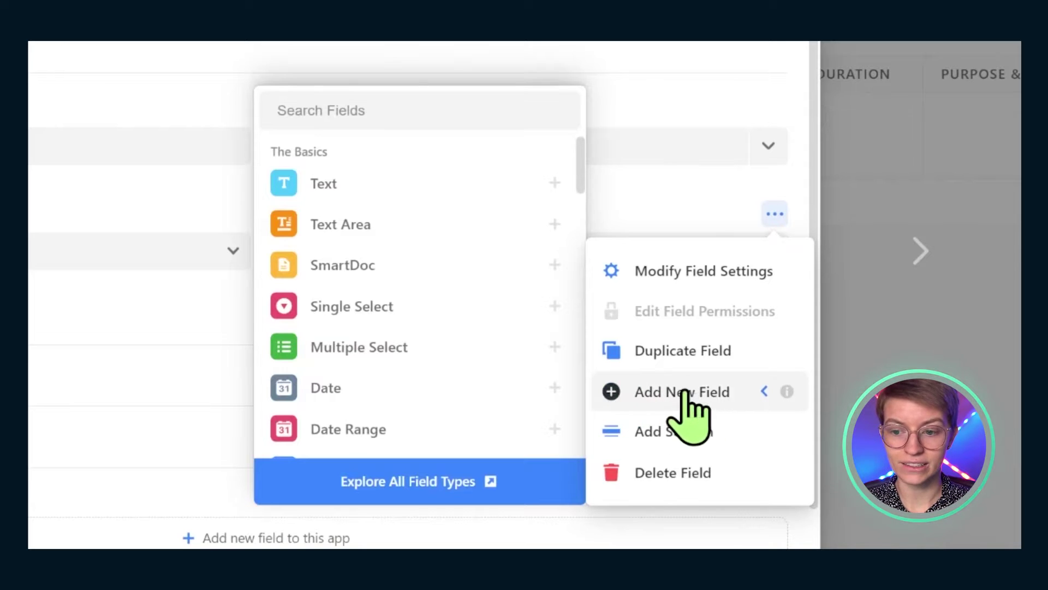
pyautogui.write('sub-')
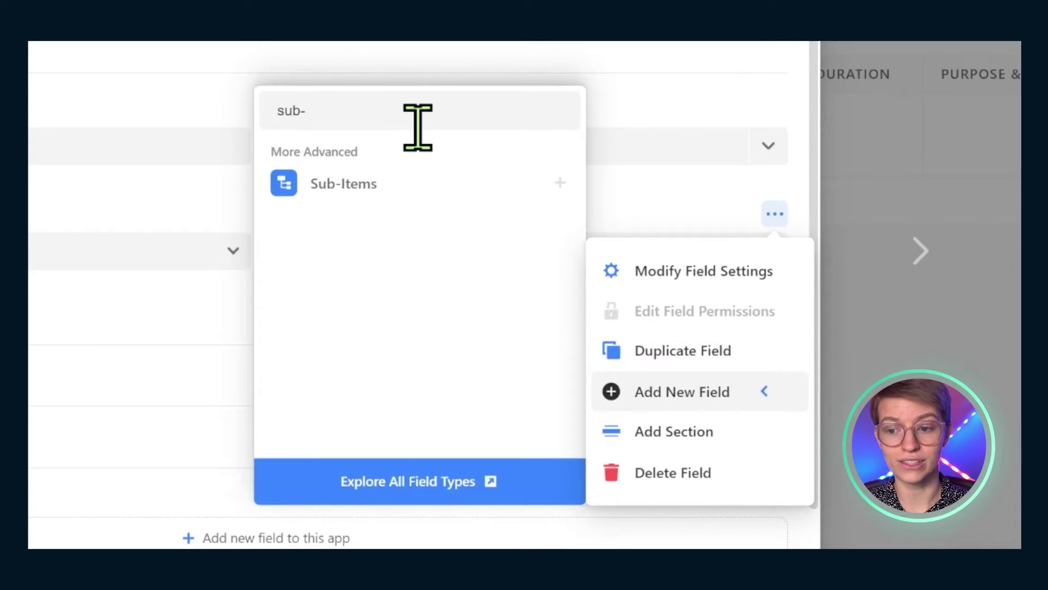
pyautogui.moveTo(344, 183)
pyautogui.click(400, 185)
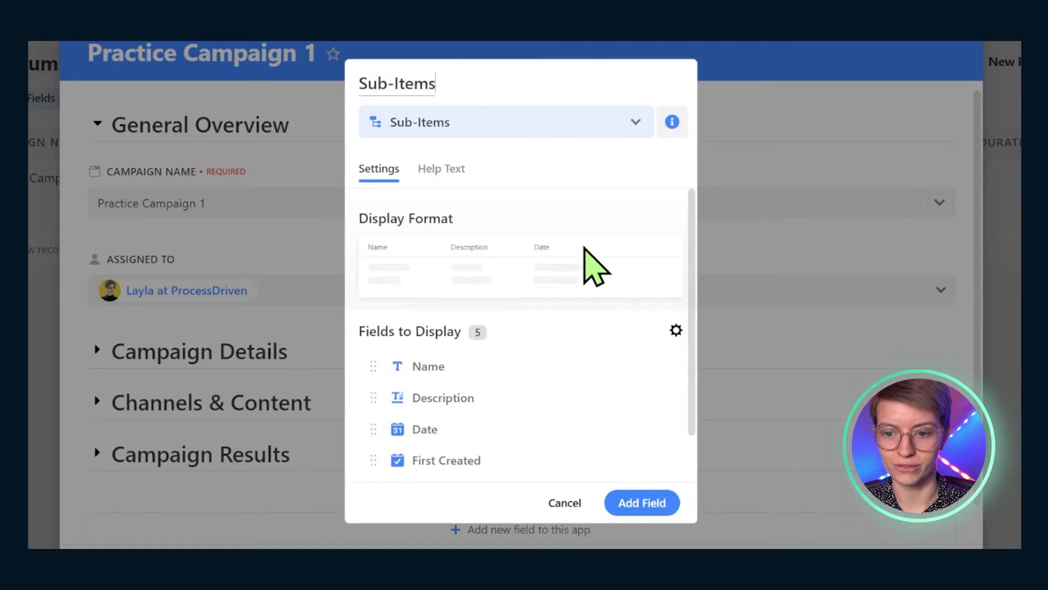
pyautogui.scroll(-1, 546, 273)
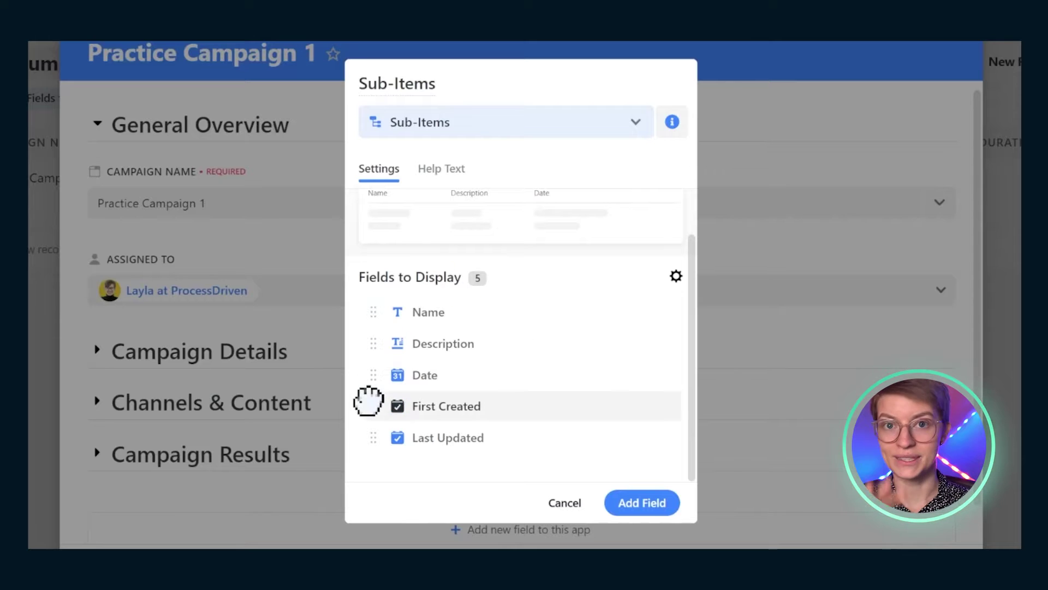
# - Give the sub-items an extra Date 1 column and add the field
pyautogui.click(675, 276)
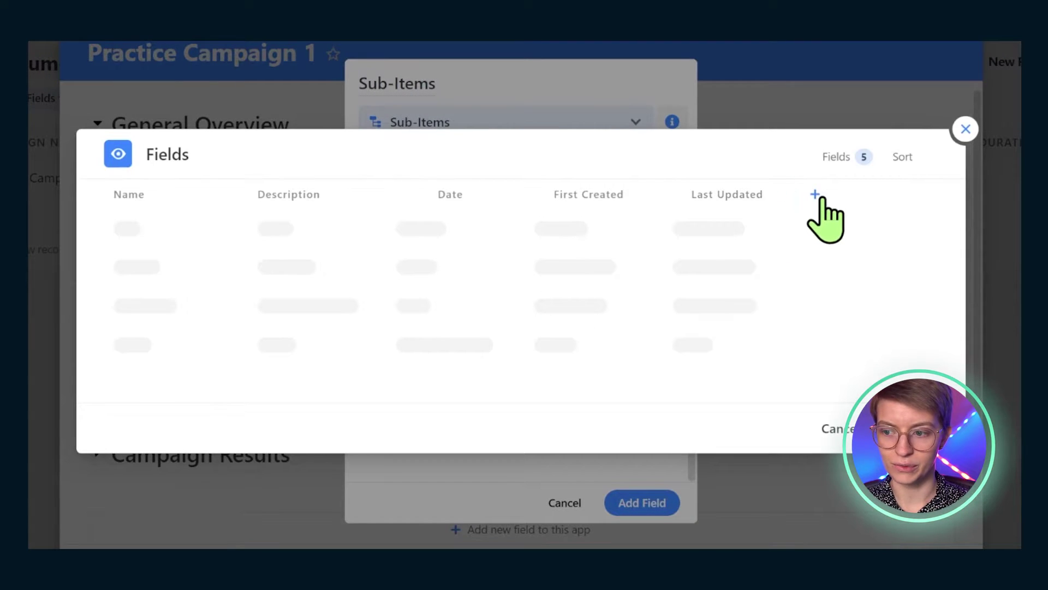
pyautogui.click(815, 194)
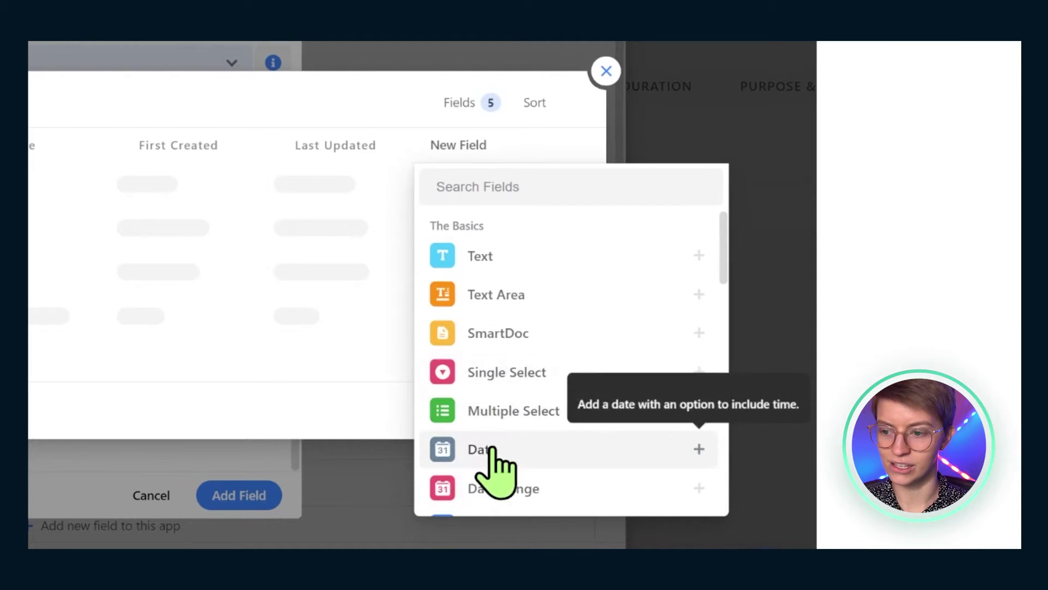
pyautogui.click(496, 451)
pyautogui.click(643, 444)
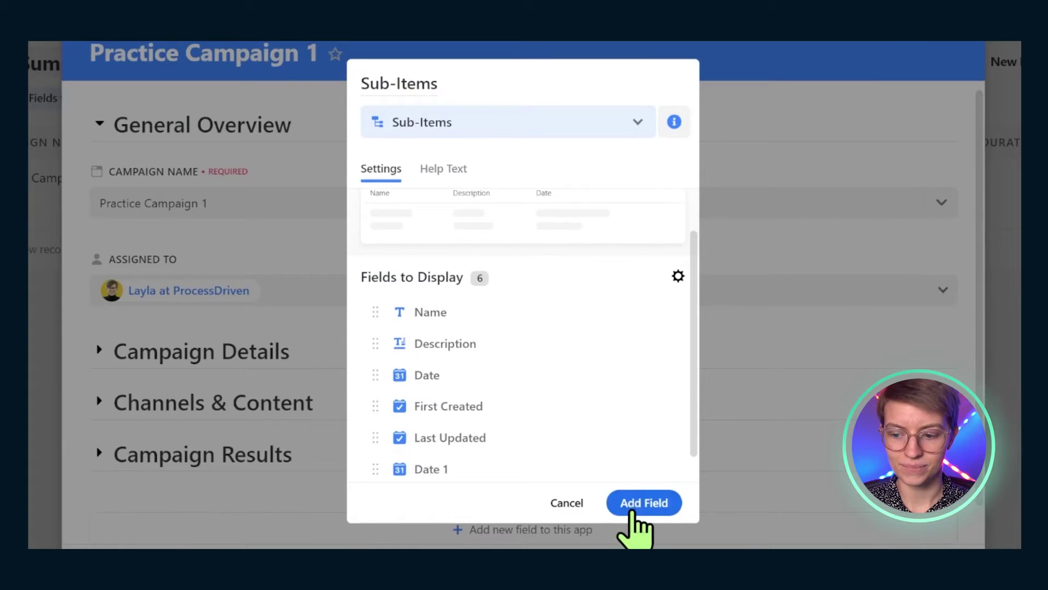
pyautogui.click(633, 508)
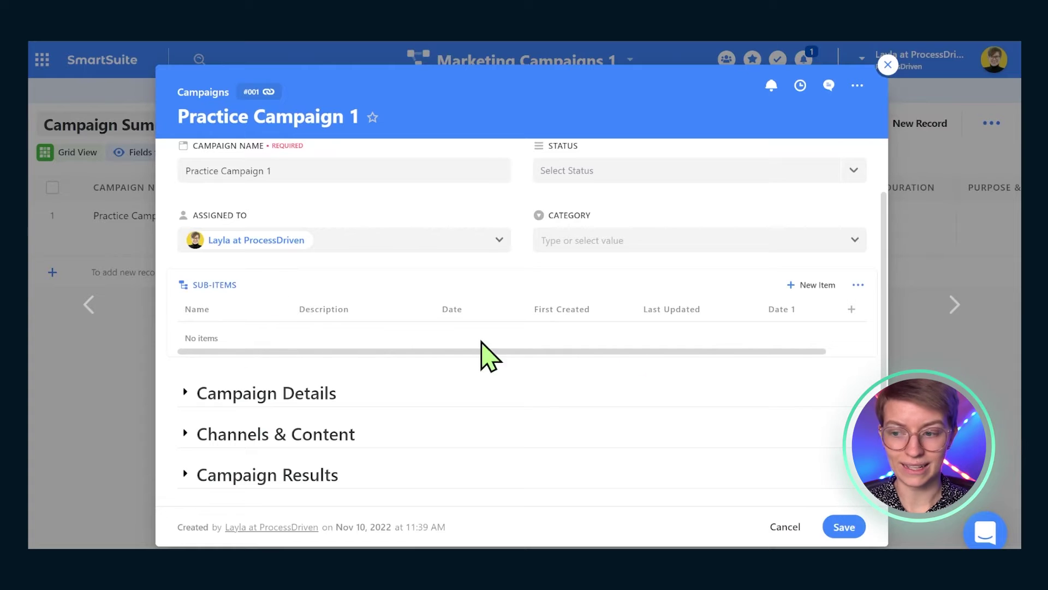
# - Create the sub-item 'Map out email sequence' with a placeholder description
pyautogui.click(810, 286)
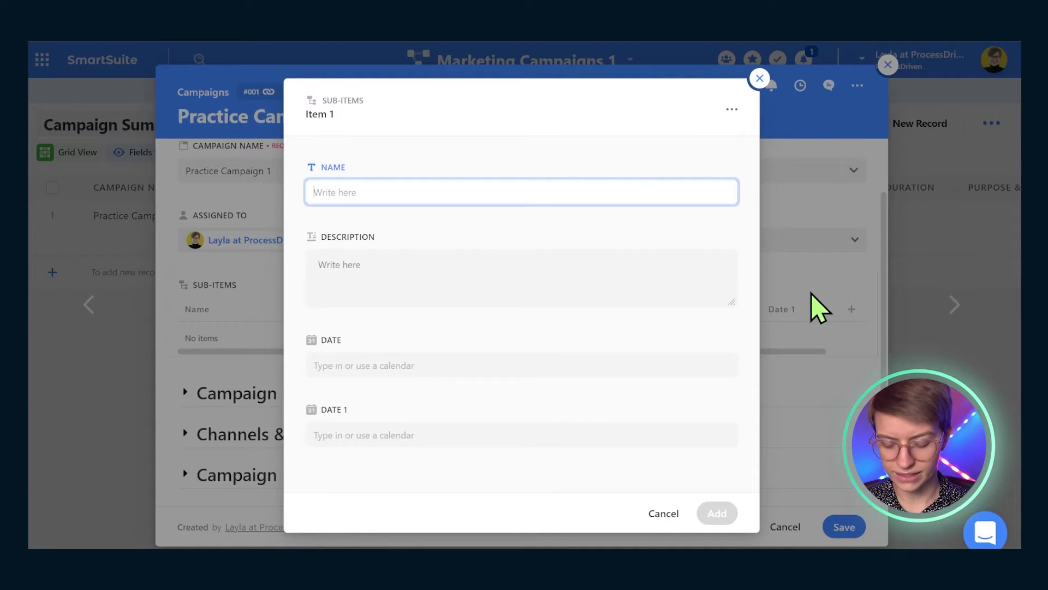
pyautogui.write('Draft our')
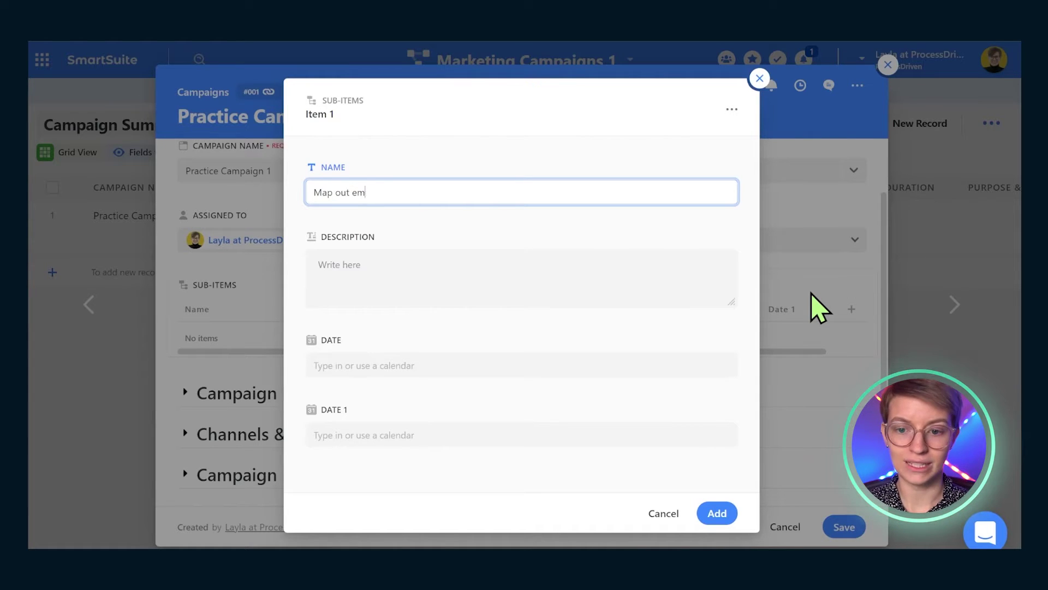
pyautogui.click(550, 300)
pyautogui.write('lkjlkjlkj')
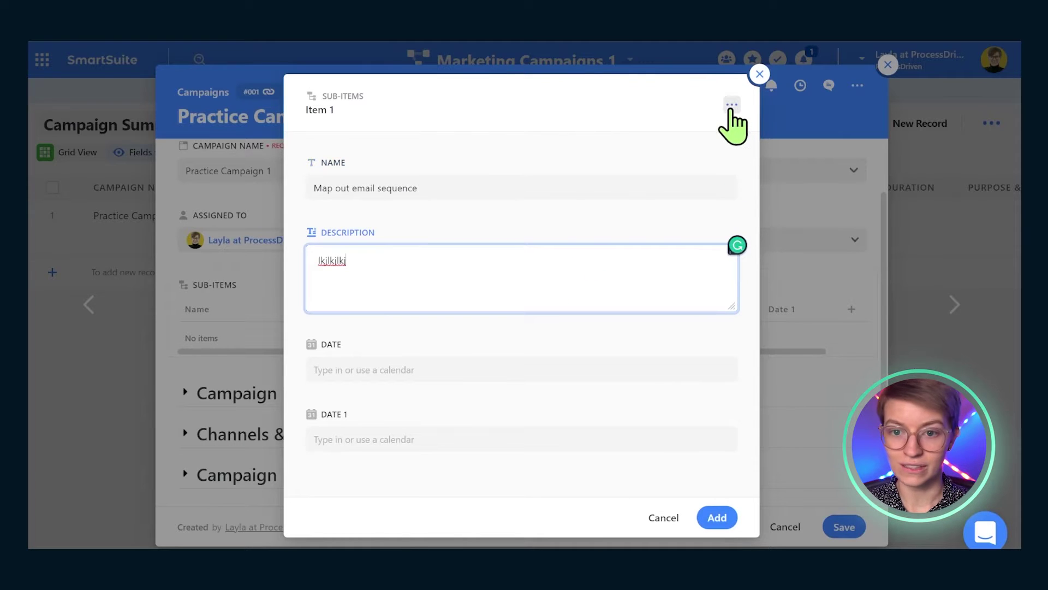
pyautogui.click(716, 517)
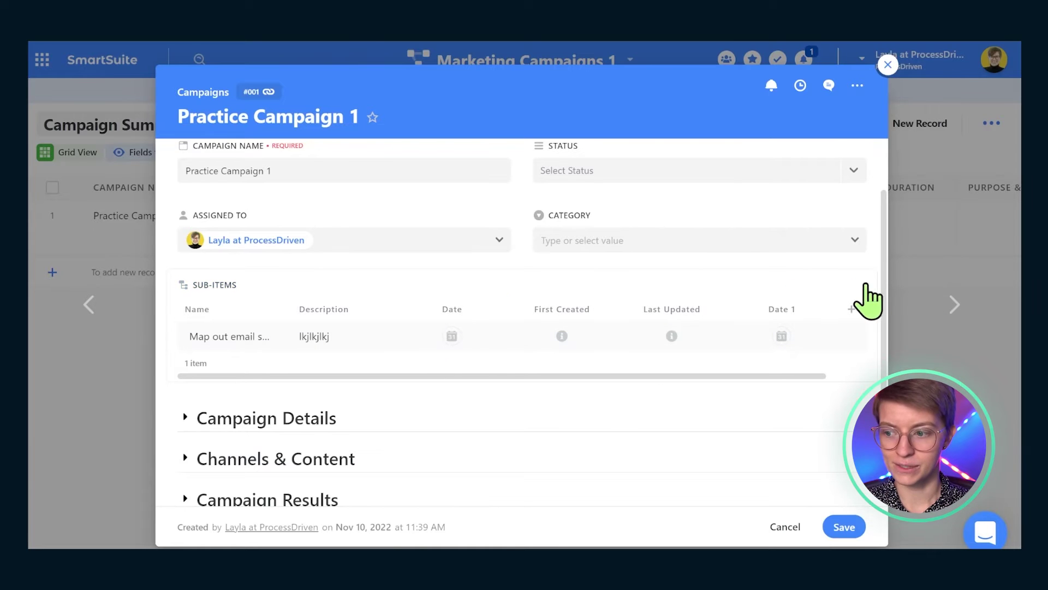
# - Add a Status column (Backlog, In Process, Ready for Review, Complete) to the Sub-Items field
pyautogui.click(859, 284)
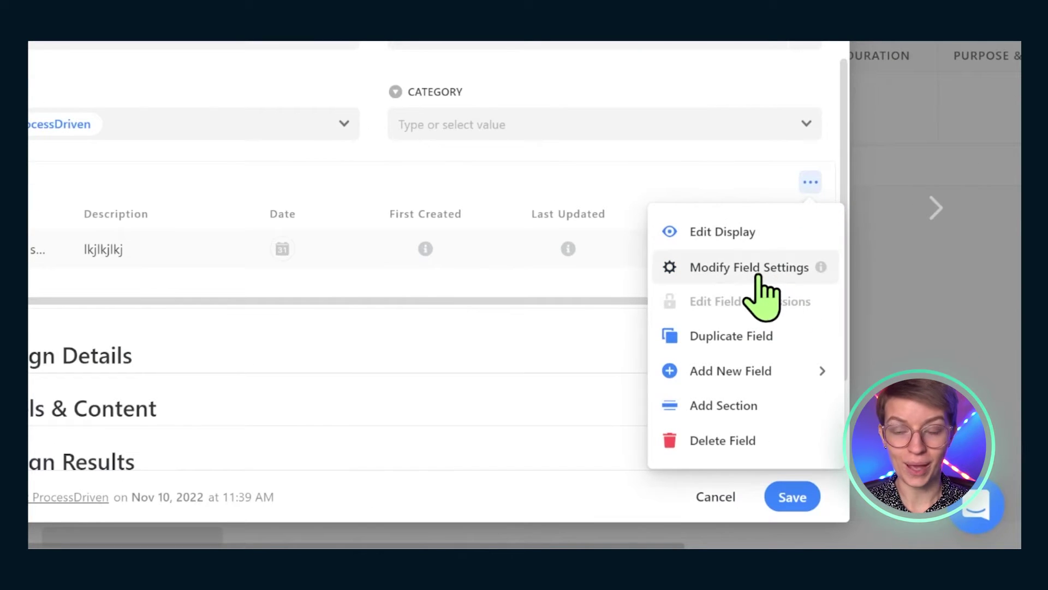
pyautogui.click(758, 276)
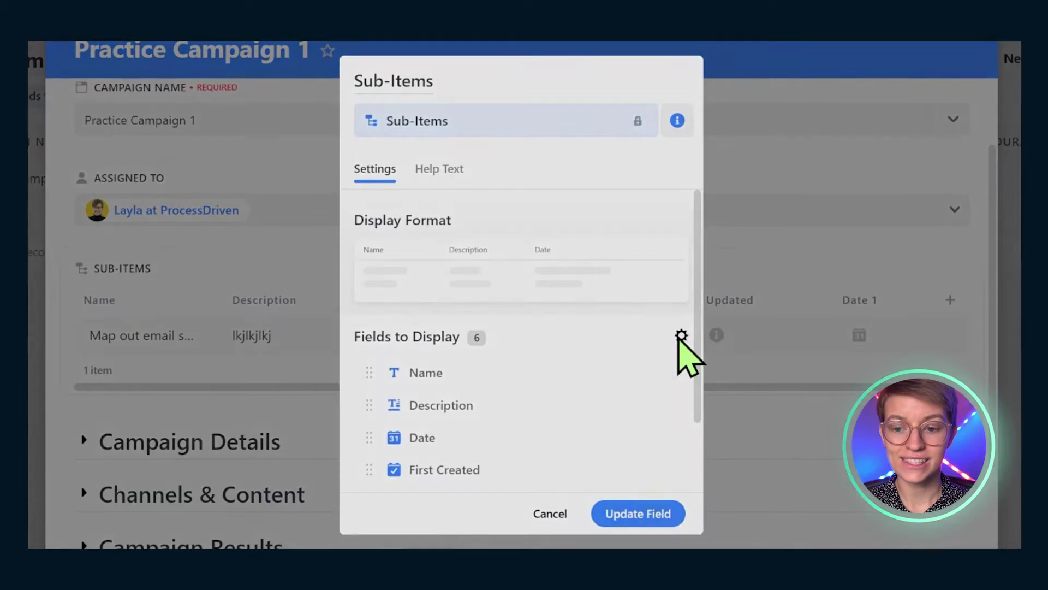
pyautogui.click(682, 335)
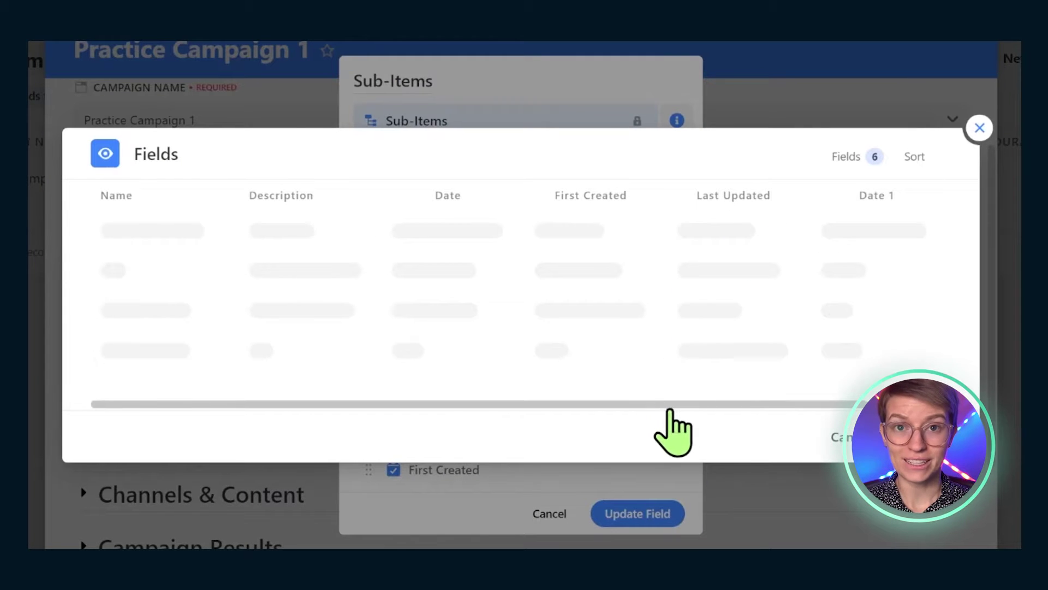
pyautogui.hscroll(3, 859, 298)
pyautogui.click(874, 195)
pyautogui.write('sta')
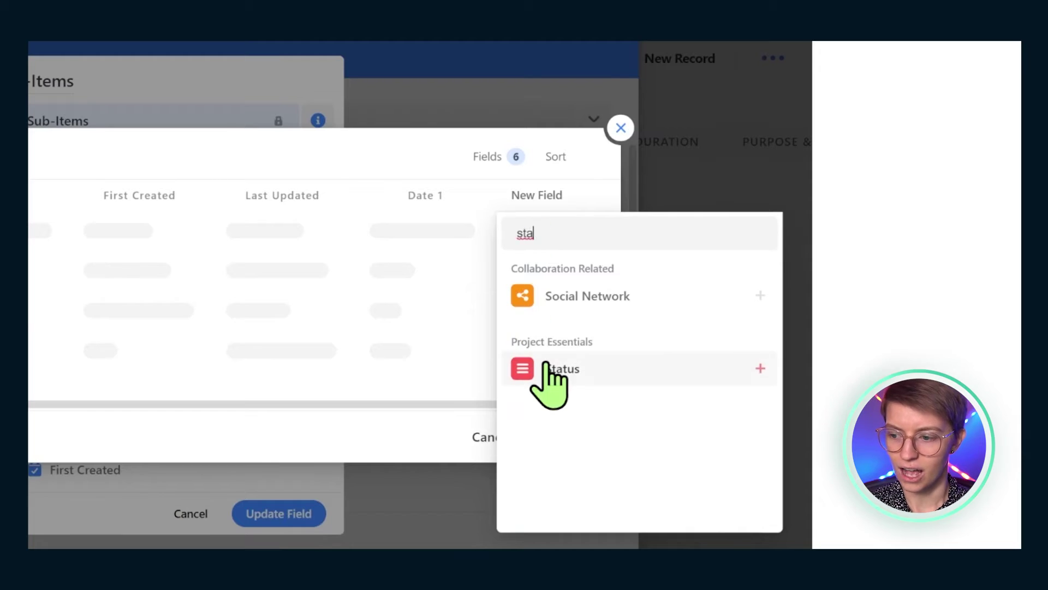
pyautogui.click(551, 372)
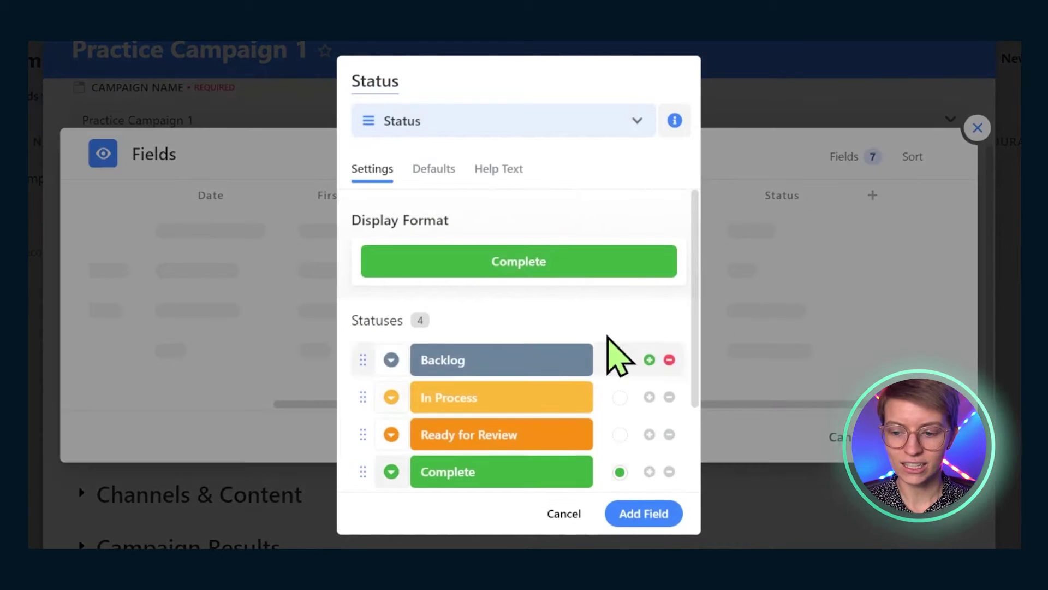
pyautogui.scroll(-3, 541, 349)
pyautogui.click(650, 516)
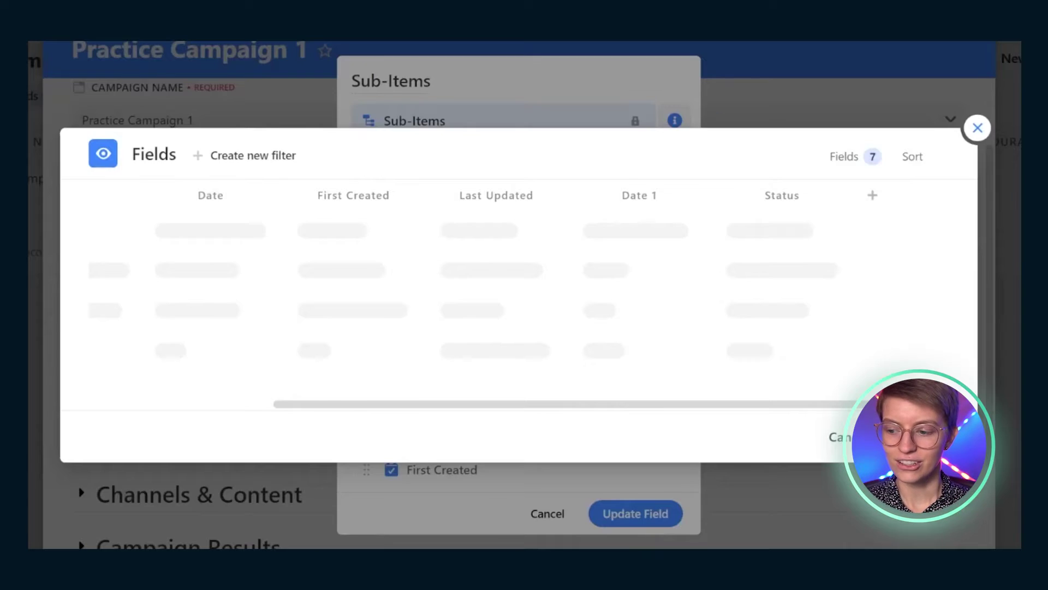
pyautogui.click(635, 513)
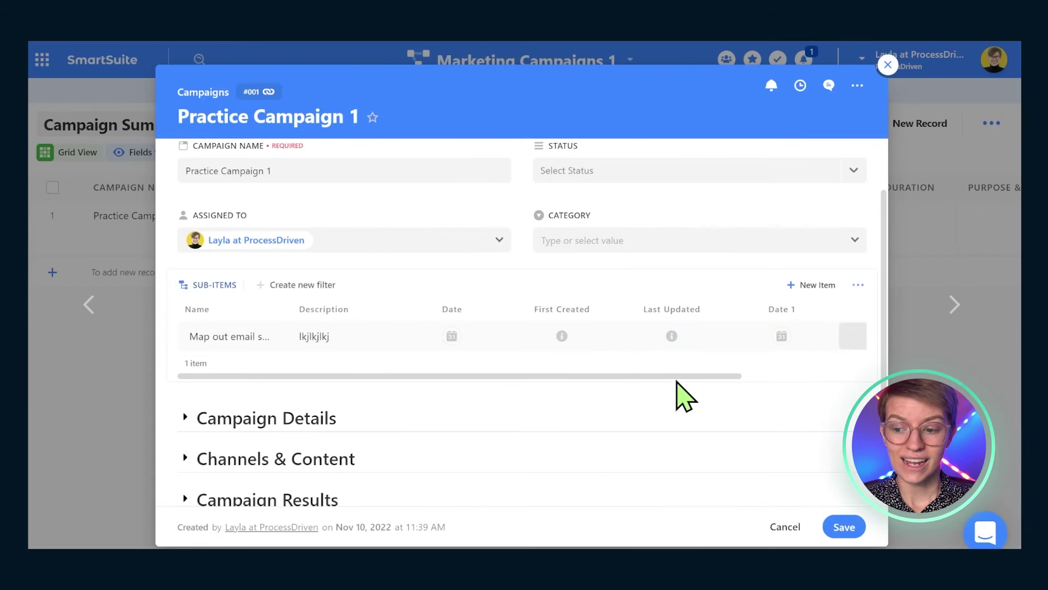
# - Change the 'Map out email sequence' sub-item's status to In Process and save it
pyautogui.click(749, 336)
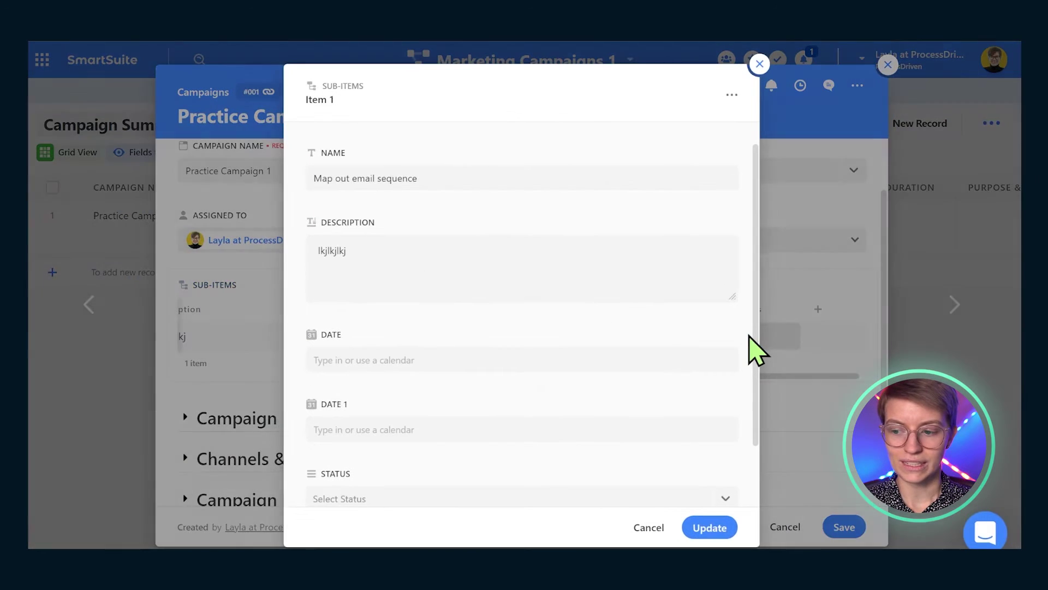
pyautogui.scroll(-2, 479, 398)
pyautogui.click(363, 445)
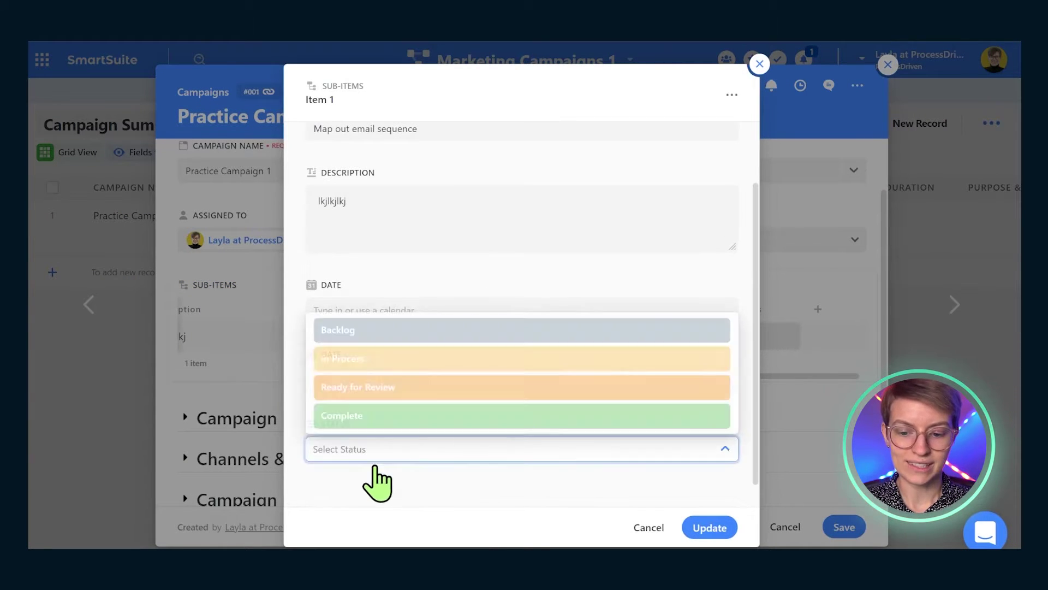
pyautogui.click(368, 358)
pyautogui.click(705, 529)
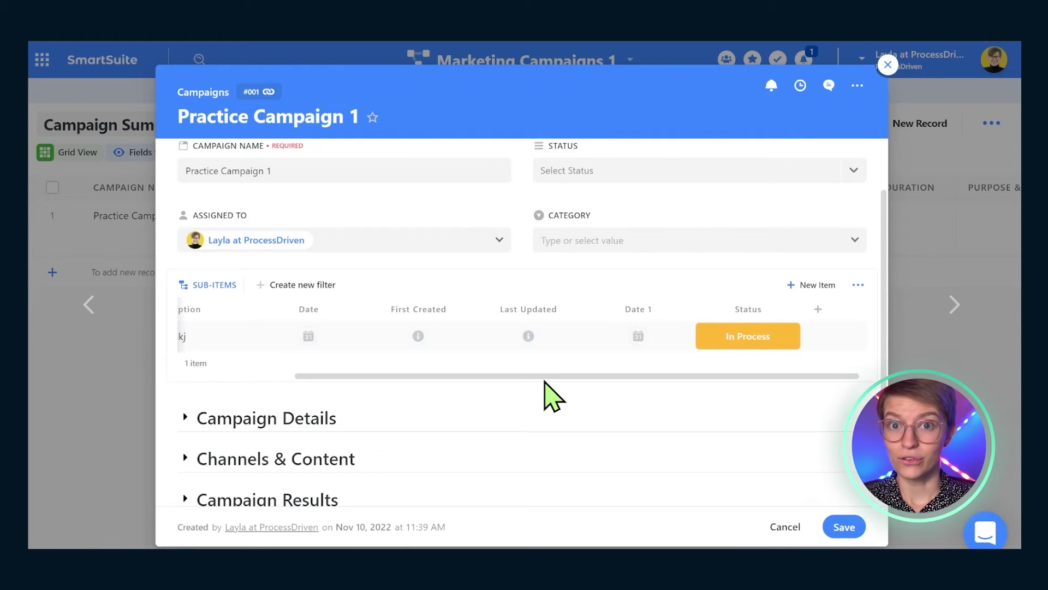
pyautogui.moveTo(543, 377); pyautogui.dragTo(381, 368)
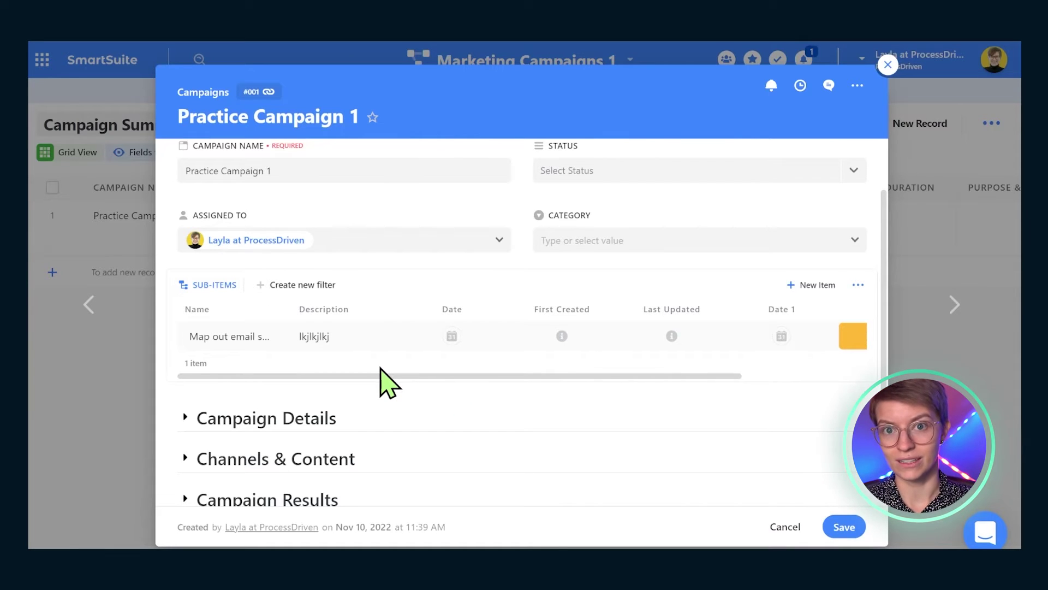
pyautogui.moveTo(387, 371); pyautogui.dragTo(557, 375)
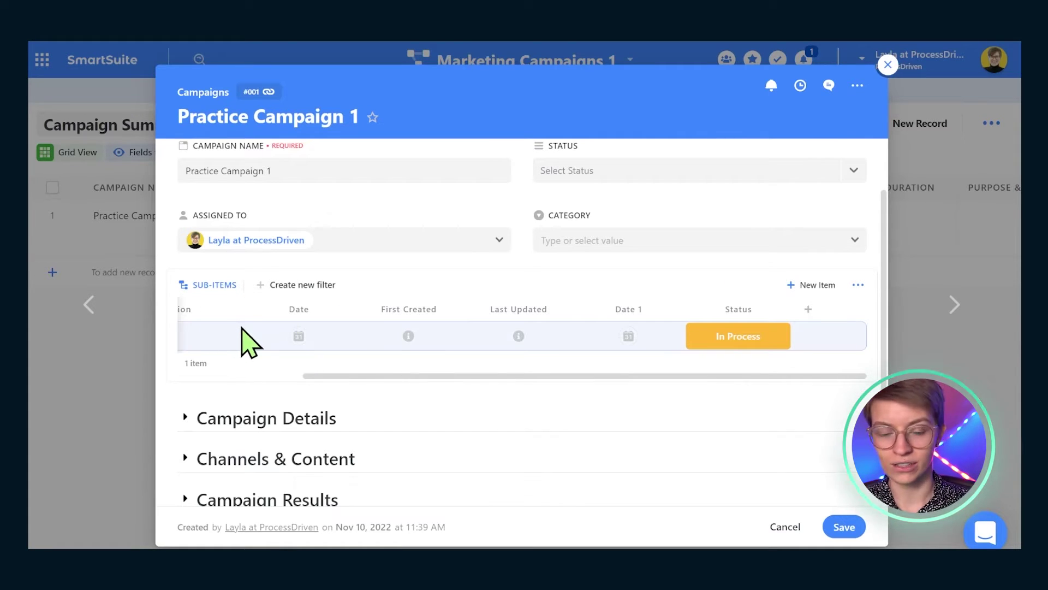
pyautogui.moveTo(857, 284)
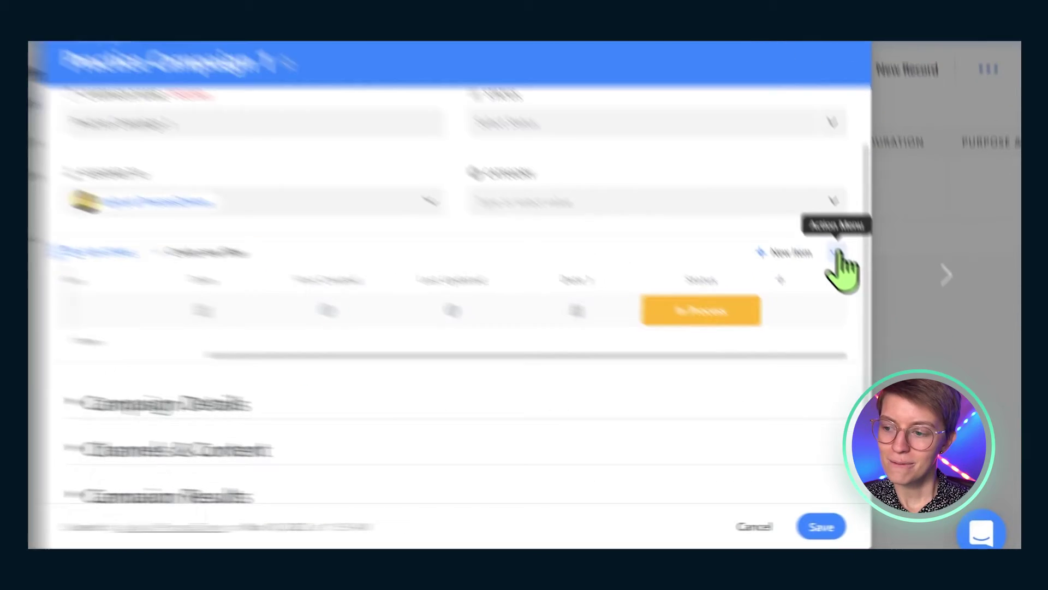
# - Create a new Checklist-type field coloured red on the record
pyautogui.click(837, 253)
pyautogui.moveTo(730, 400)
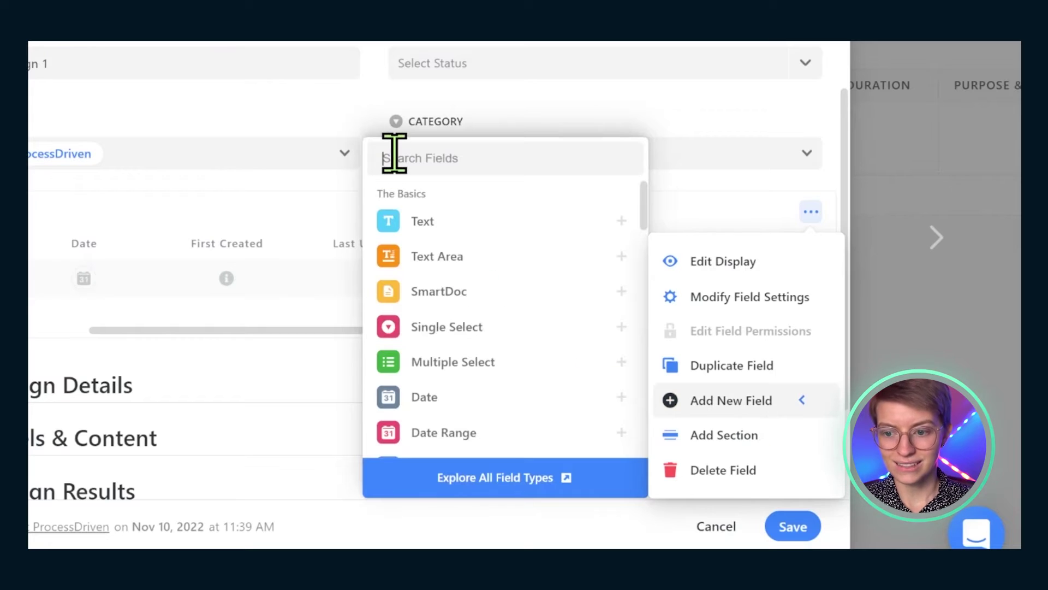
pyautogui.write('check')
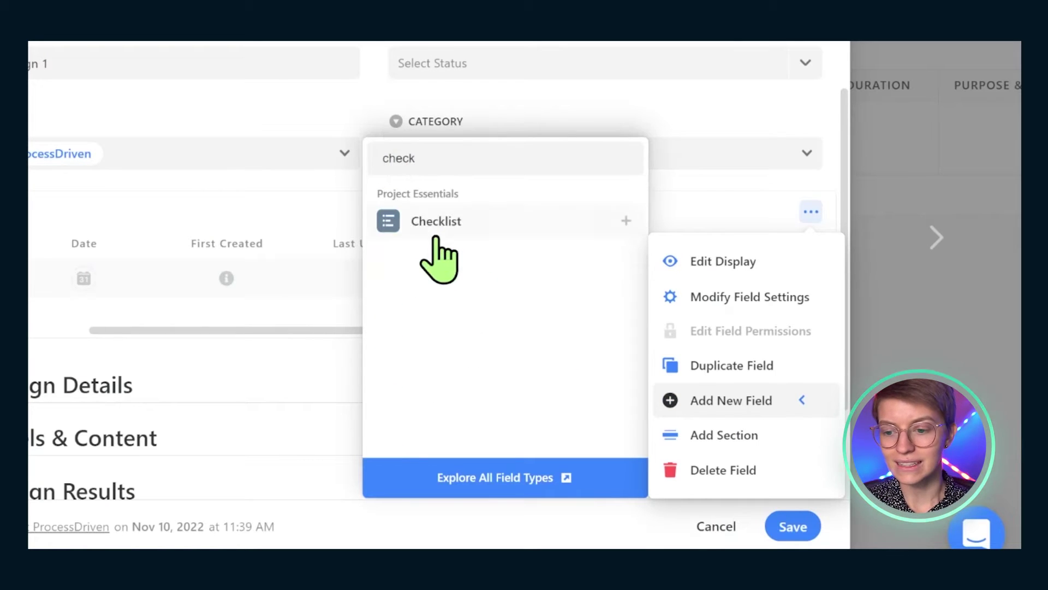
pyautogui.click(435, 227)
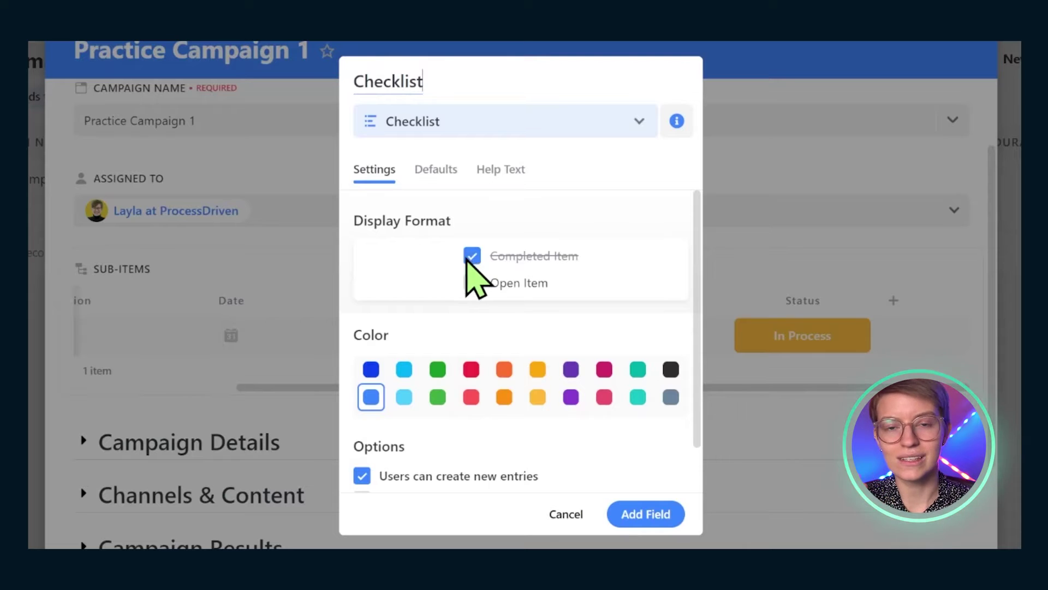
pyautogui.click(472, 396)
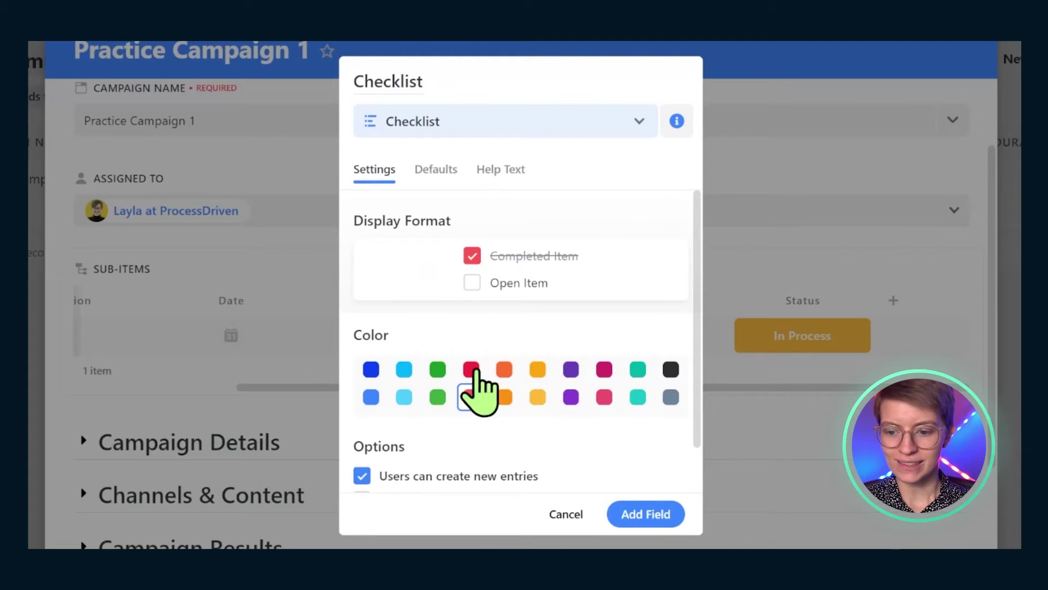
pyautogui.scroll(-1, 484, 398)
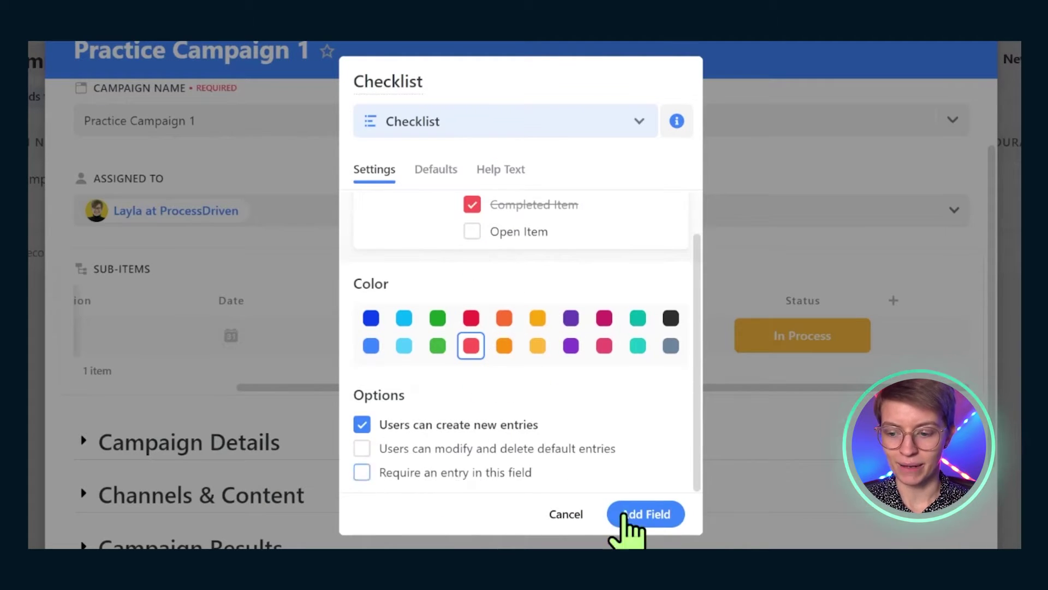
pyautogui.click(661, 516)
pyautogui.write('kjhkjhjk')
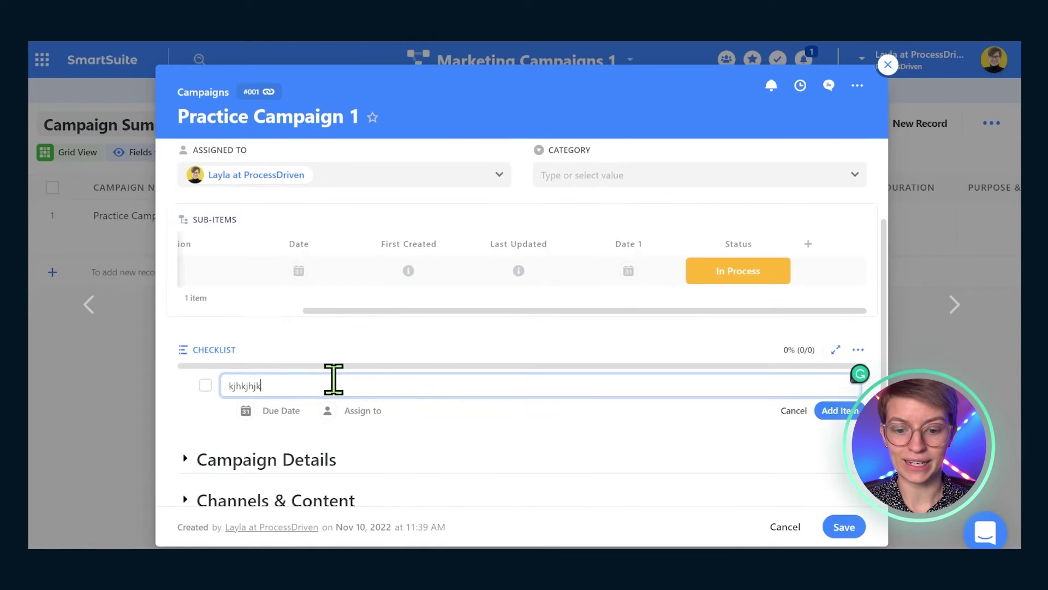
# - Enter the first two test items in the checklist
pyautogui.press('Return')
pyautogui.write('kjh')
pyautogui.press('Return')
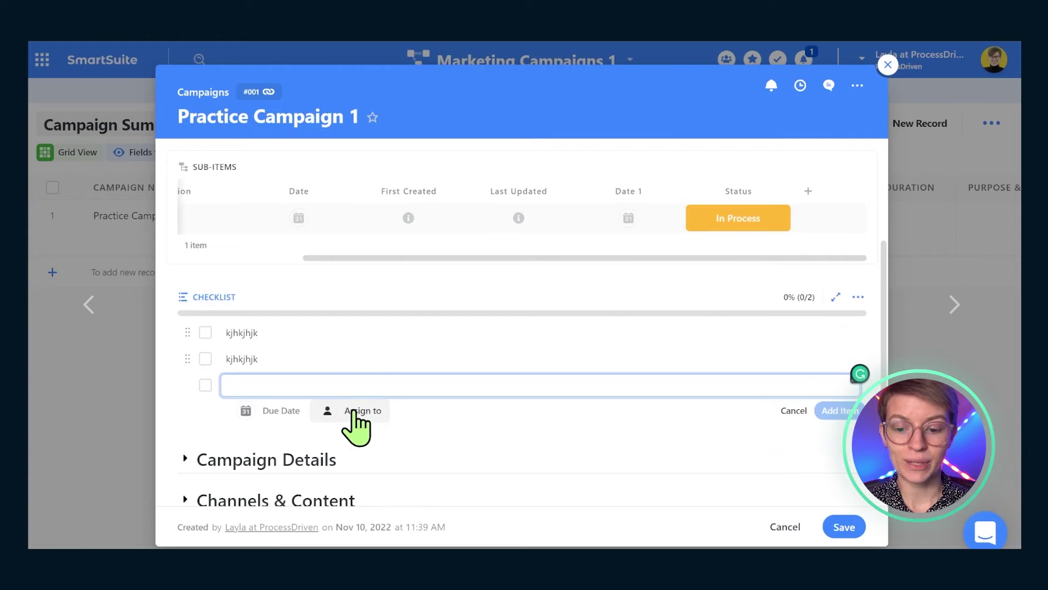
# - Add a third checklist item with an assignee and a Nov 10 due date
pyautogui.click(354, 410)
pyautogui.click(360, 476)
pyautogui.click(287, 414)
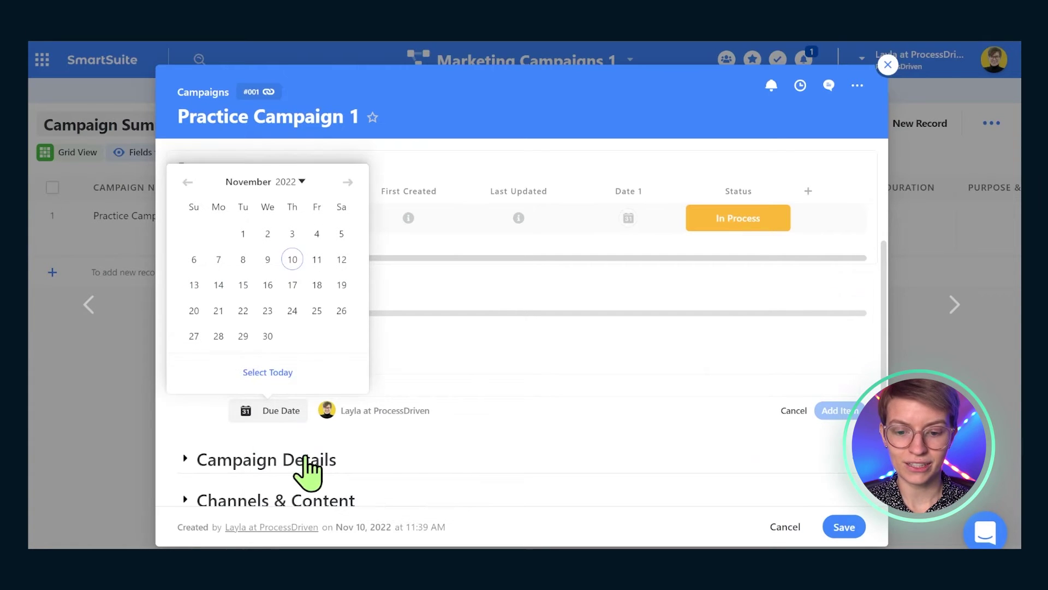
pyautogui.click(292, 259)
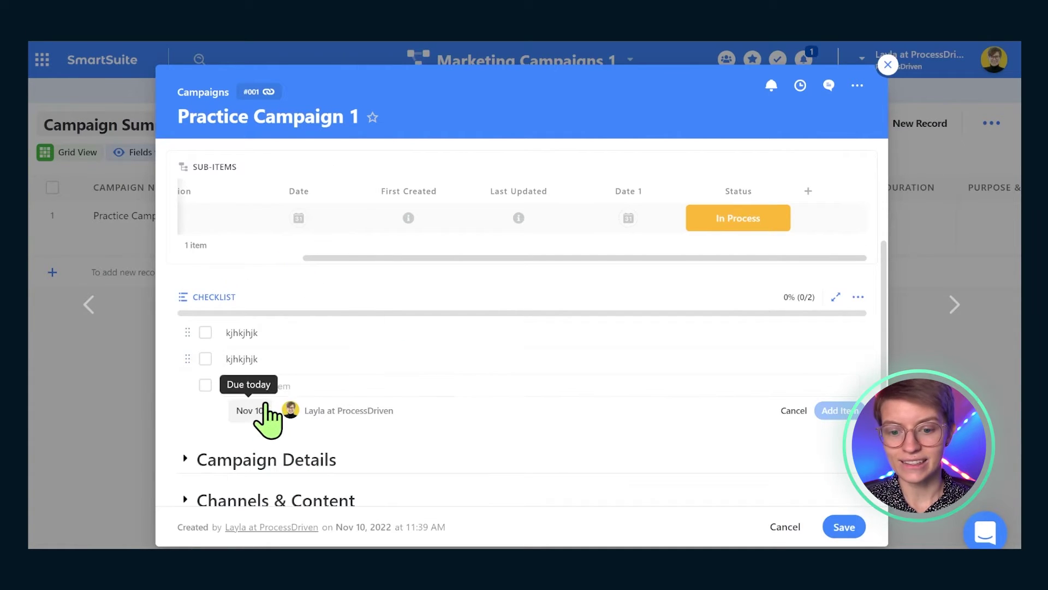
pyautogui.click(264, 413)
pyautogui.click(403, 387)
pyautogui.write('jkjkj')
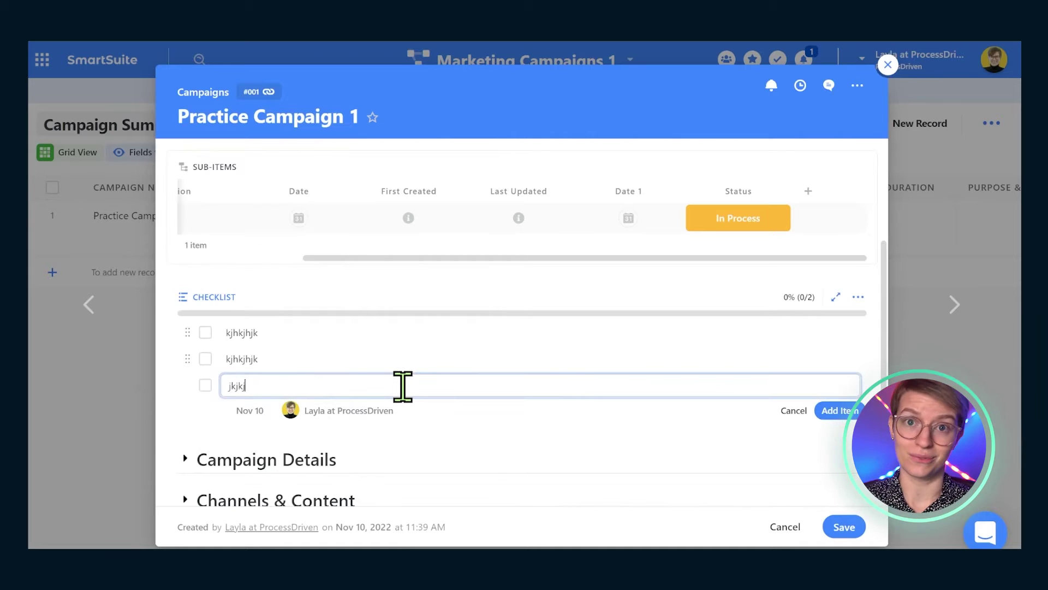
pyautogui.press('Return')
pyautogui.click(640, 487)
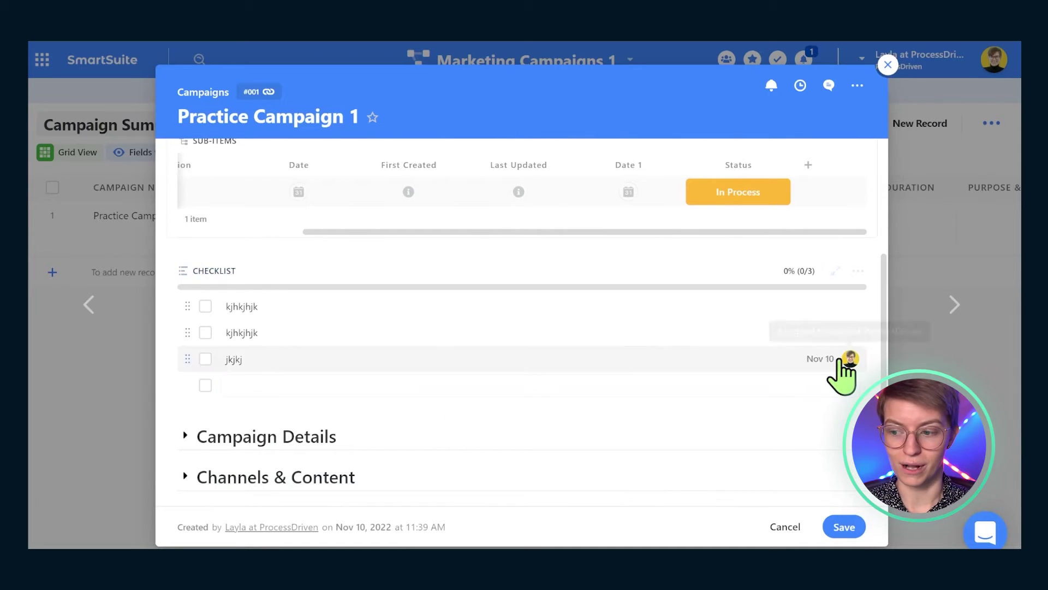
pyautogui.scroll(1, 683, 311)
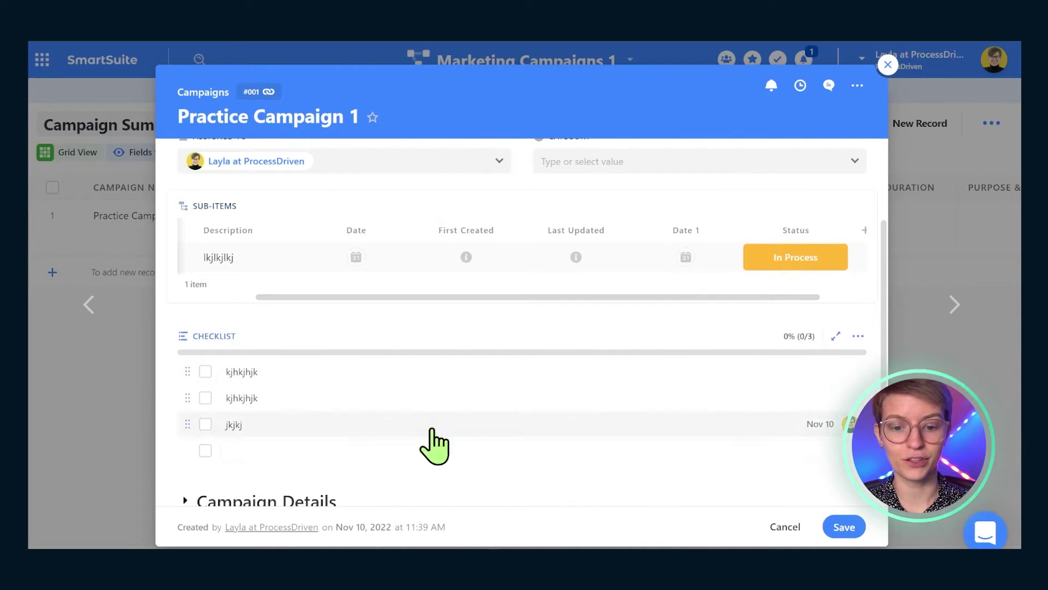
# - Enter Draft emails, Proof emails and Create landing pages as the Checklist field's default values
pyautogui.click(859, 336)
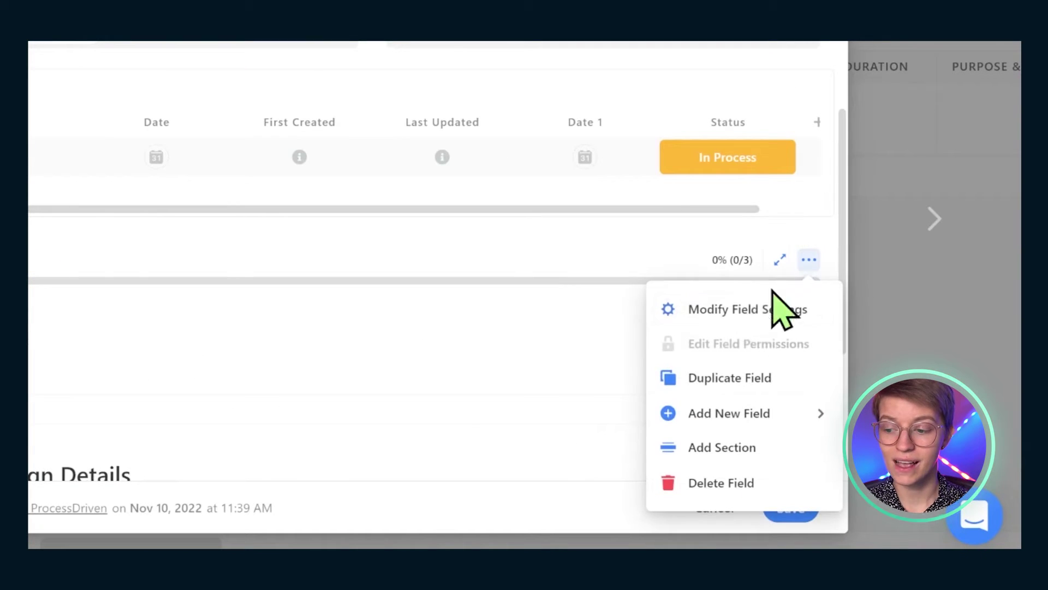
pyautogui.click(745, 310)
pyautogui.click(443, 219)
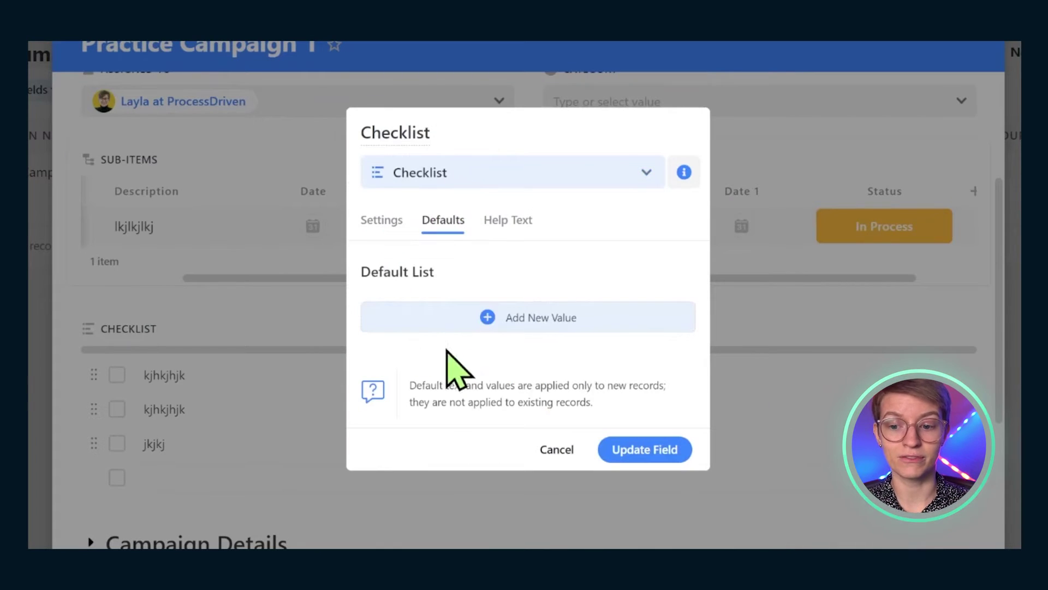
pyautogui.click(456, 322)
pyautogui.write('Draft emails')
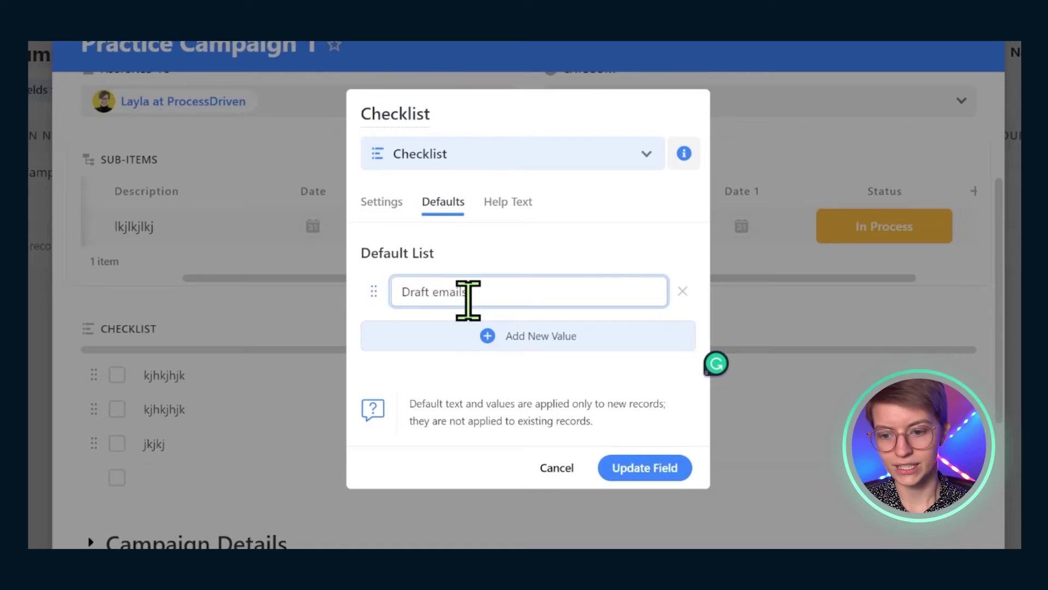
pyautogui.press('Return')
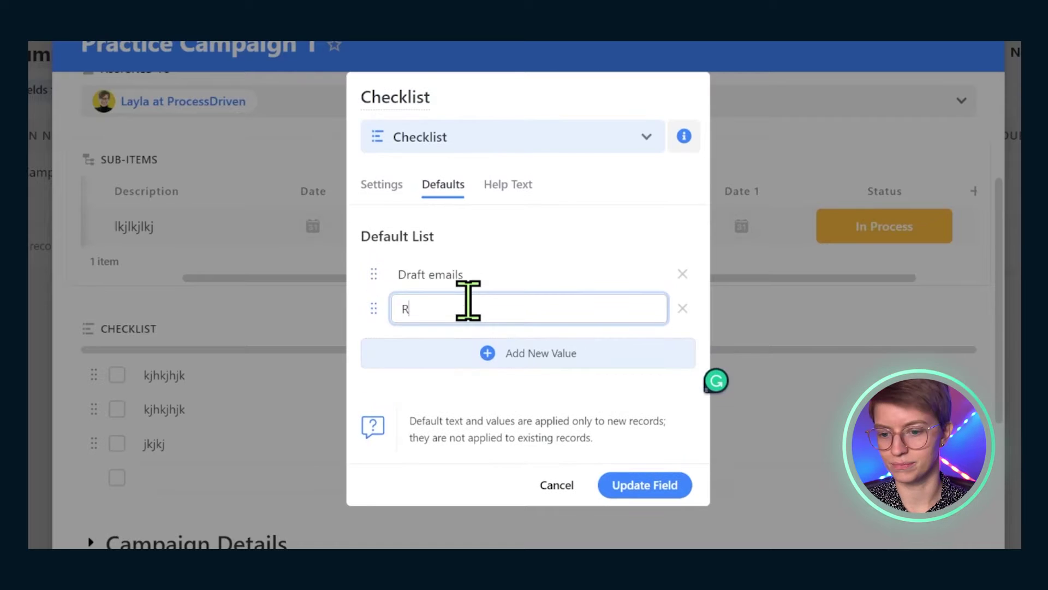
pyautogui.write('ails')
pyautogui.press('Return')
pyautogui.write('Create landing pages')
pyautogui.press('Return')
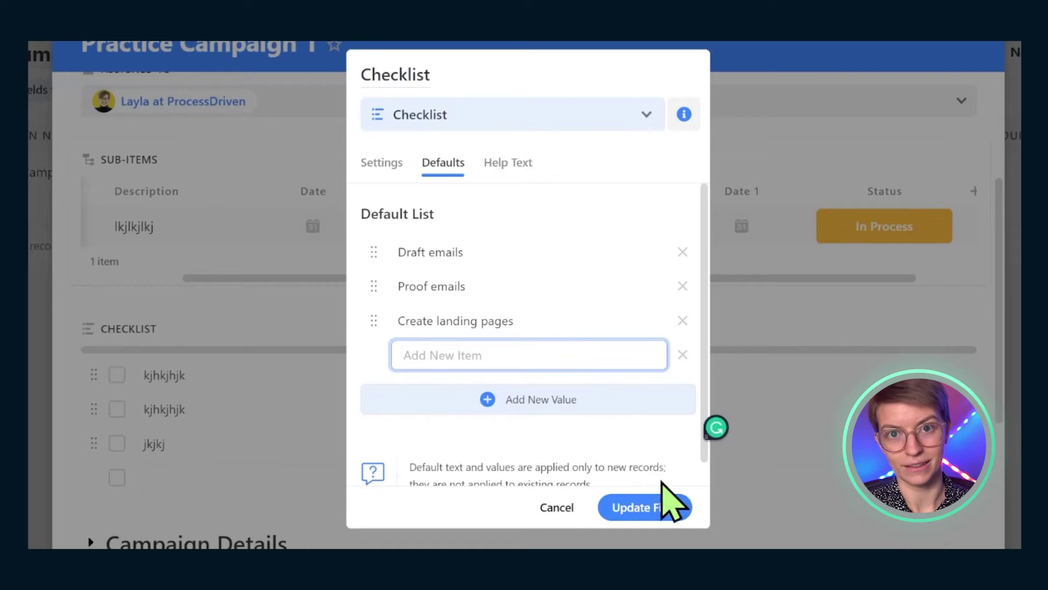
# - Save the checklist defaults and review Major Milestones' displayed fields, keeping four
pyautogui.click(649, 507)
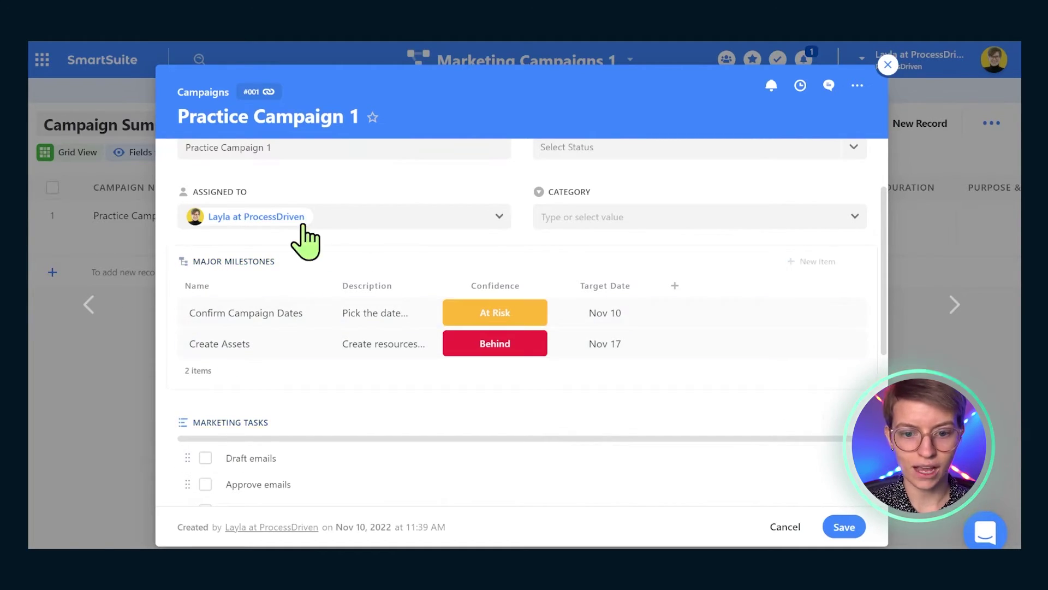
pyautogui.moveTo(234, 261)
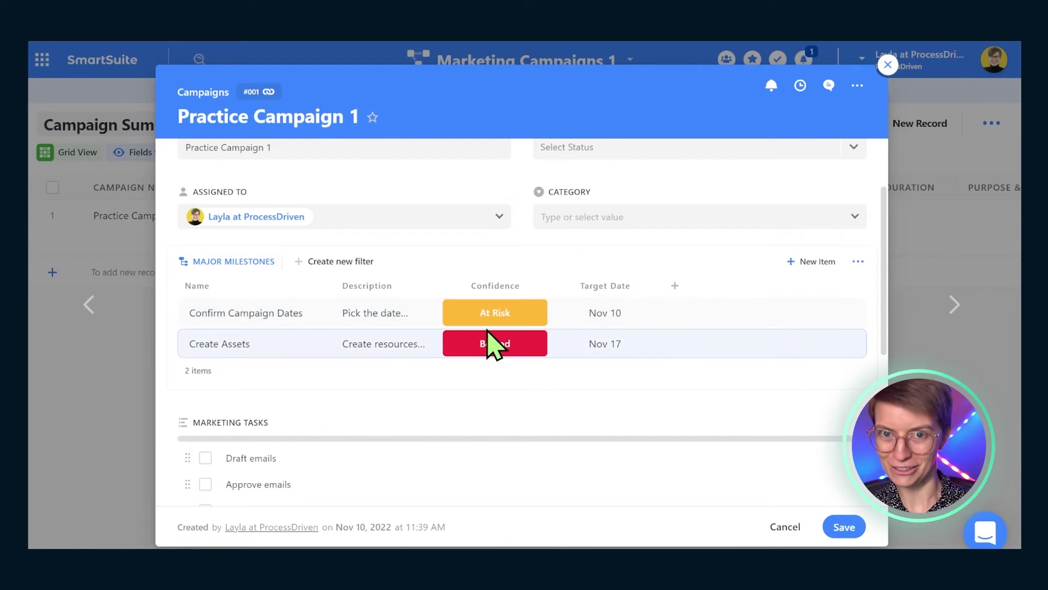
pyautogui.click(858, 261)
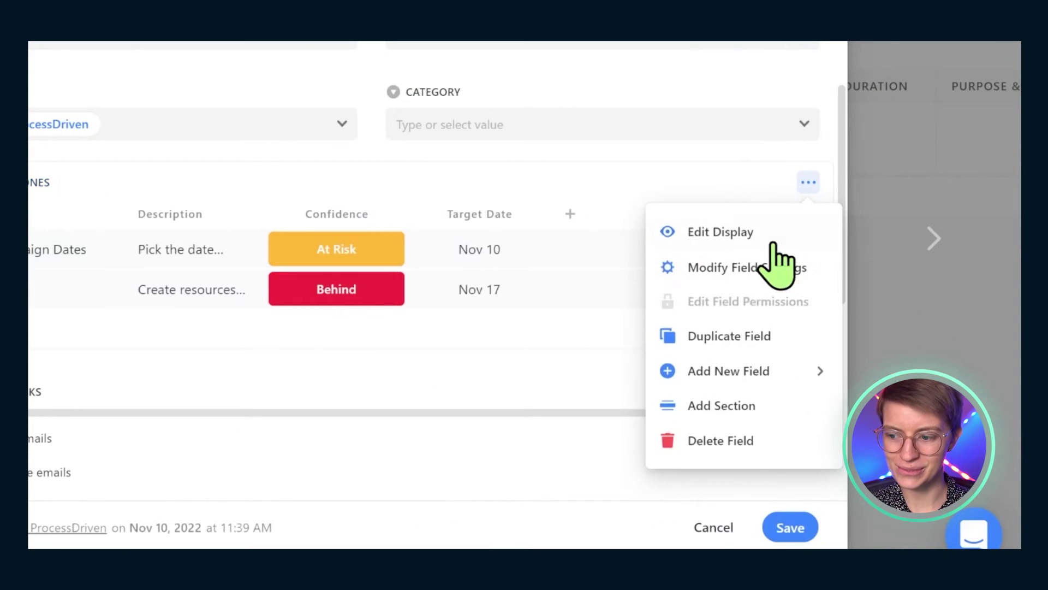
pyautogui.click(738, 267)
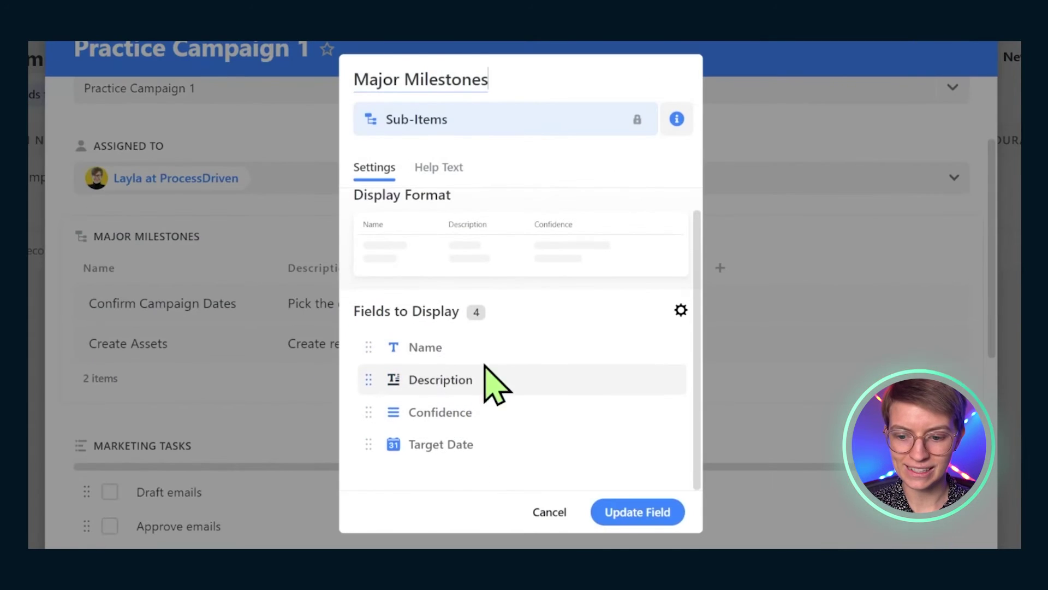
pyautogui.click(680, 311)
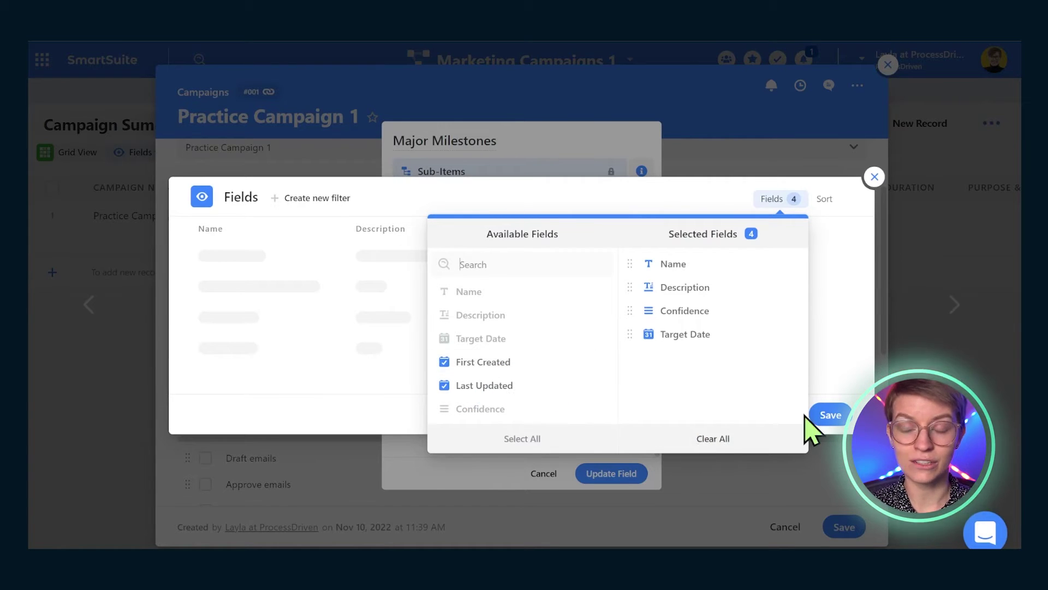
pyautogui.click(827, 415)
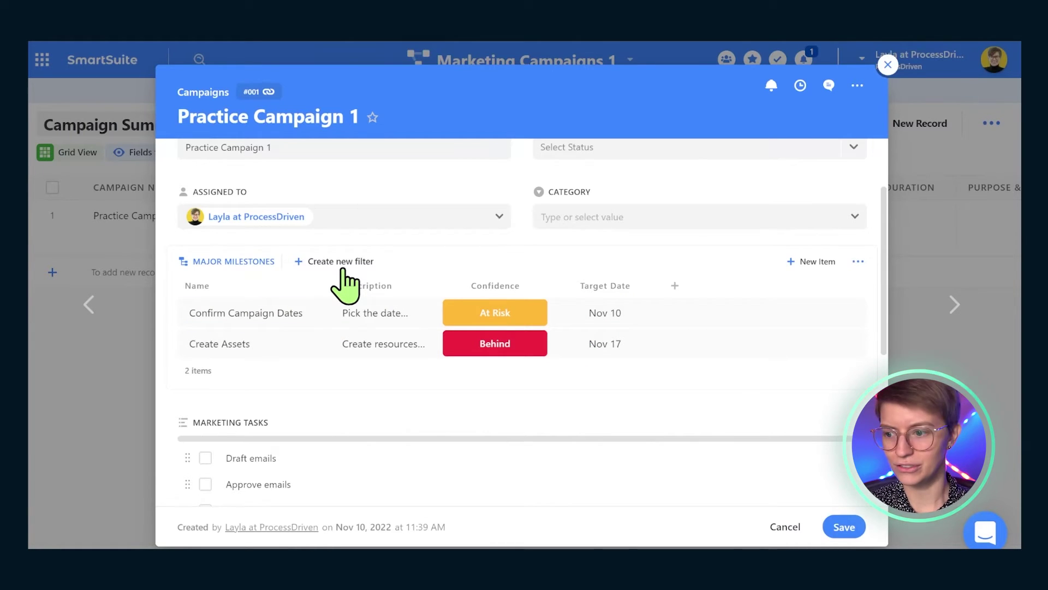
# - Tick Create landing pages and Proof landing pages, bringing Marketing Tasks to 40% (2/5)
pyautogui.scroll(-3, 565, 434)
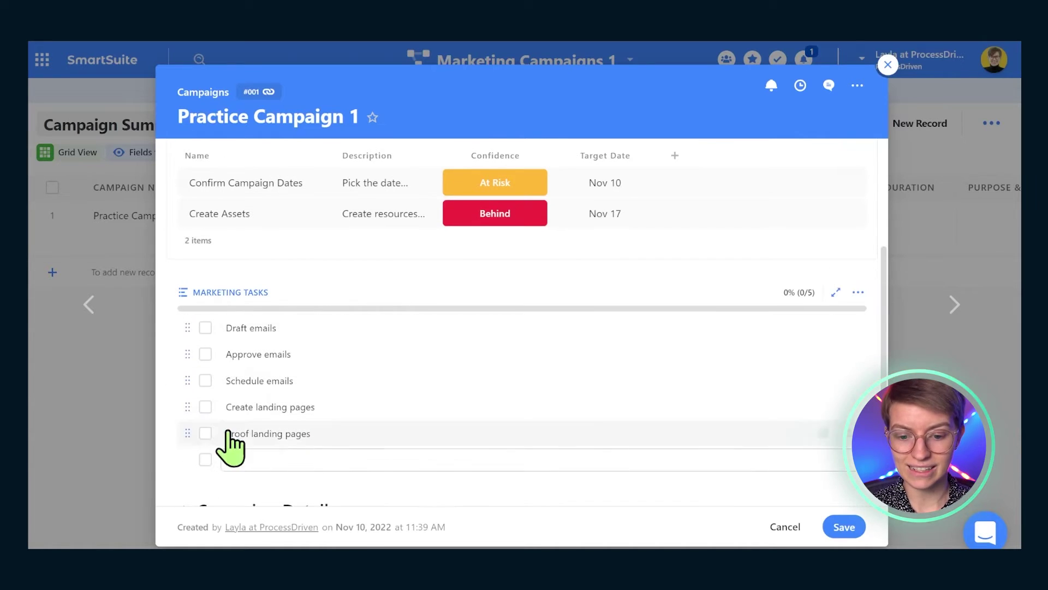
pyautogui.click(206, 407)
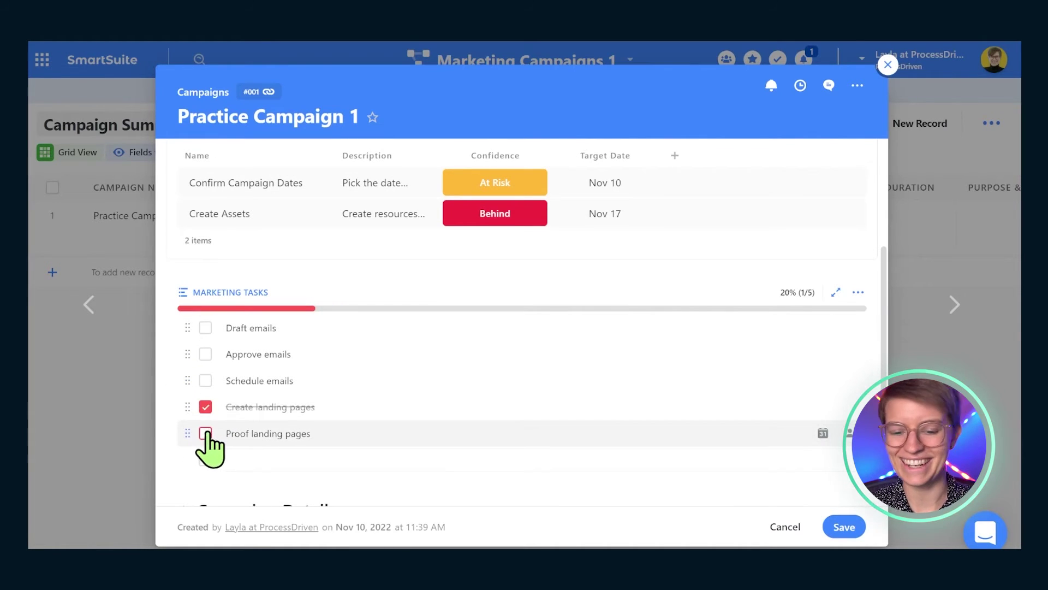
pyautogui.click(206, 434)
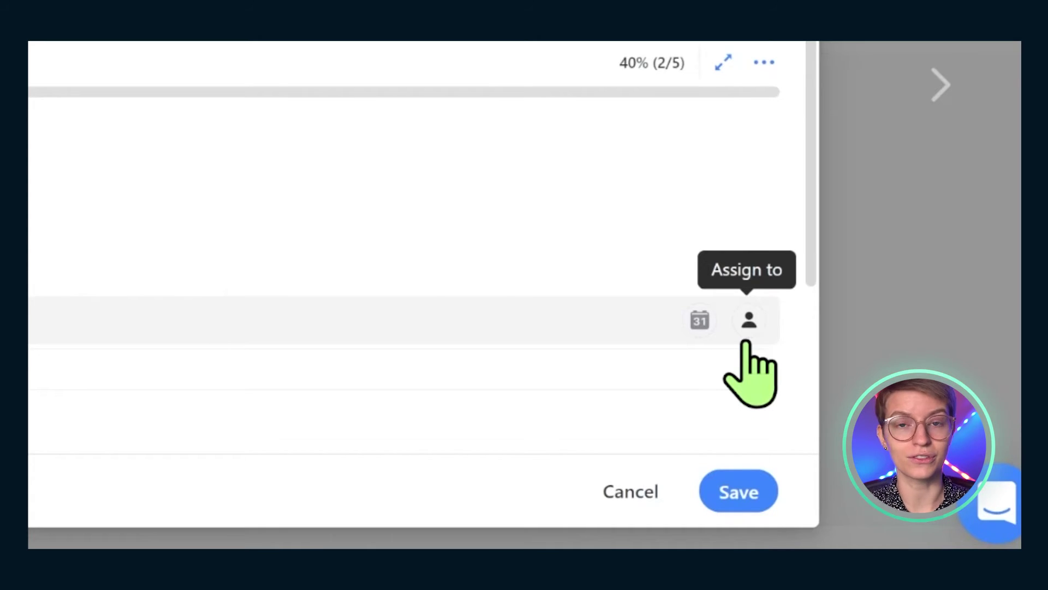
pyautogui.scroll(3, 339, 367)
pyautogui.scroll(2, 336, 367)
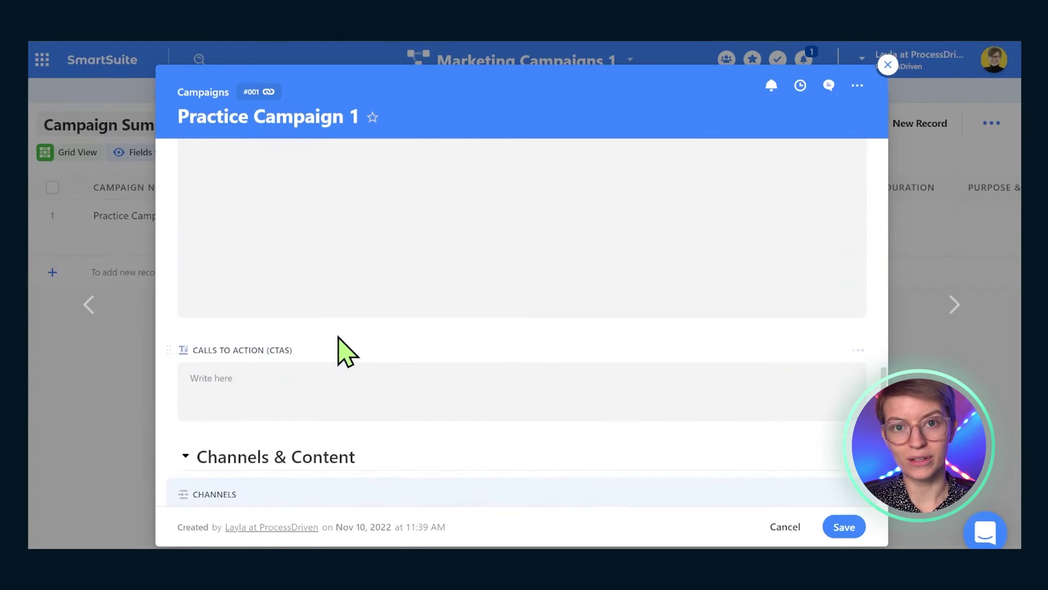
pyautogui.scroll(-2, 339, 352)
pyautogui.scroll(-2, 339, 352)
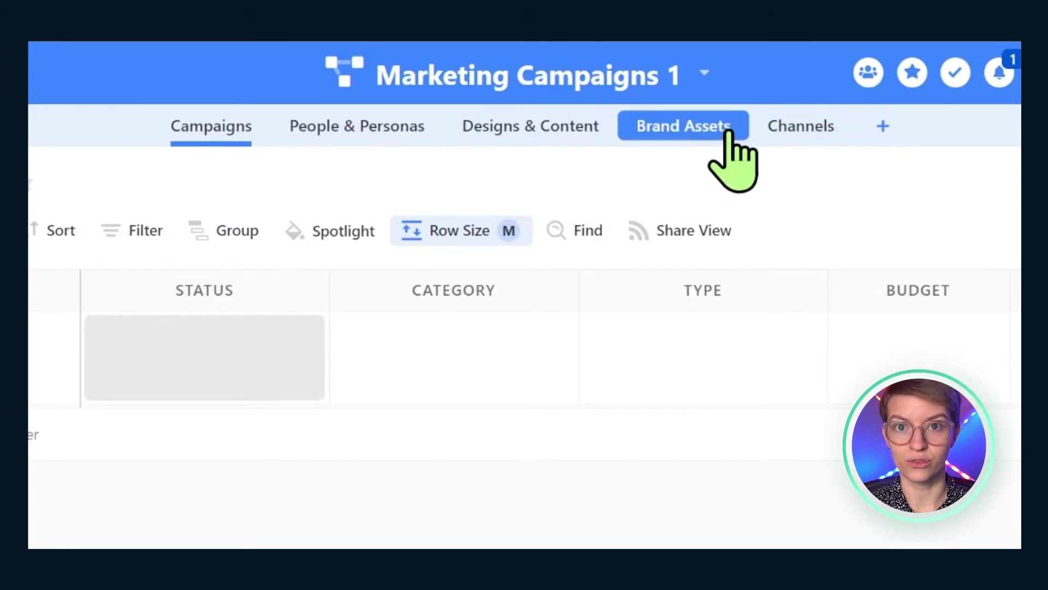
pyautogui.click(707, 136)
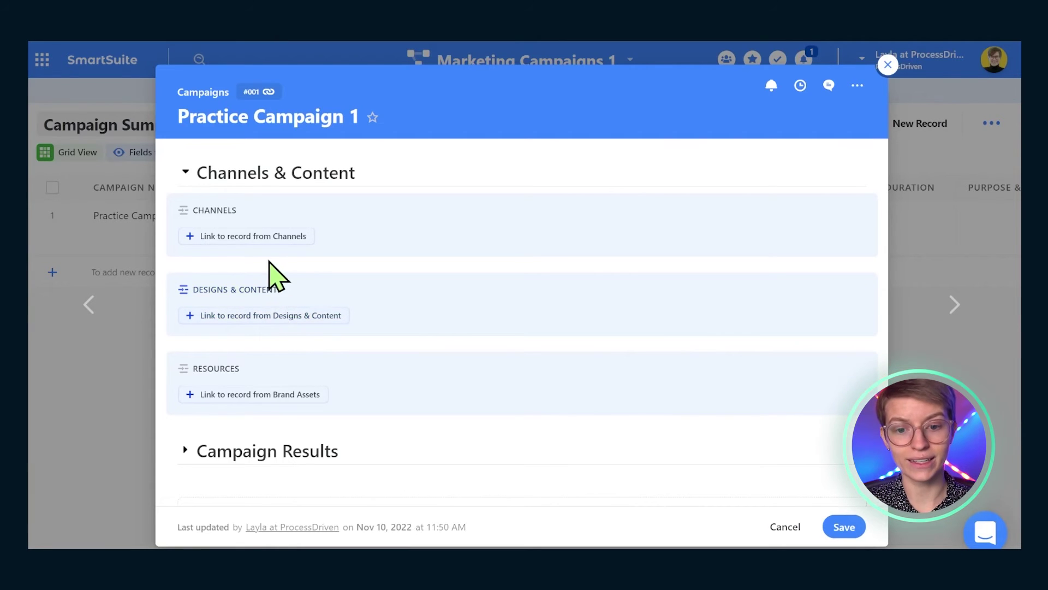
# - Create and link a new Brand Guide resource and an LP - 3198 content record
pyautogui.click(264, 395)
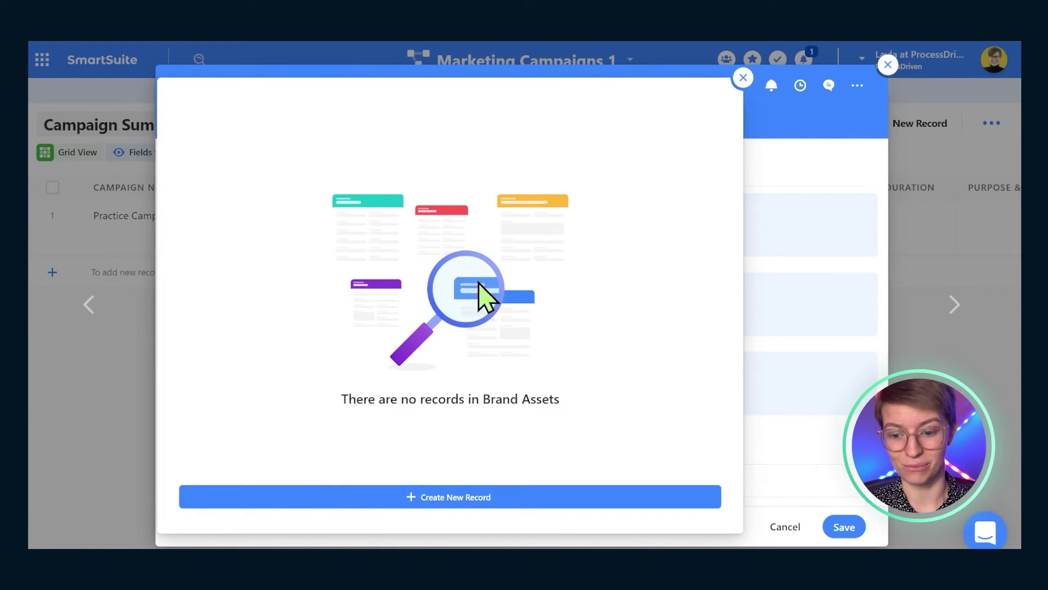
pyautogui.click(469, 497)
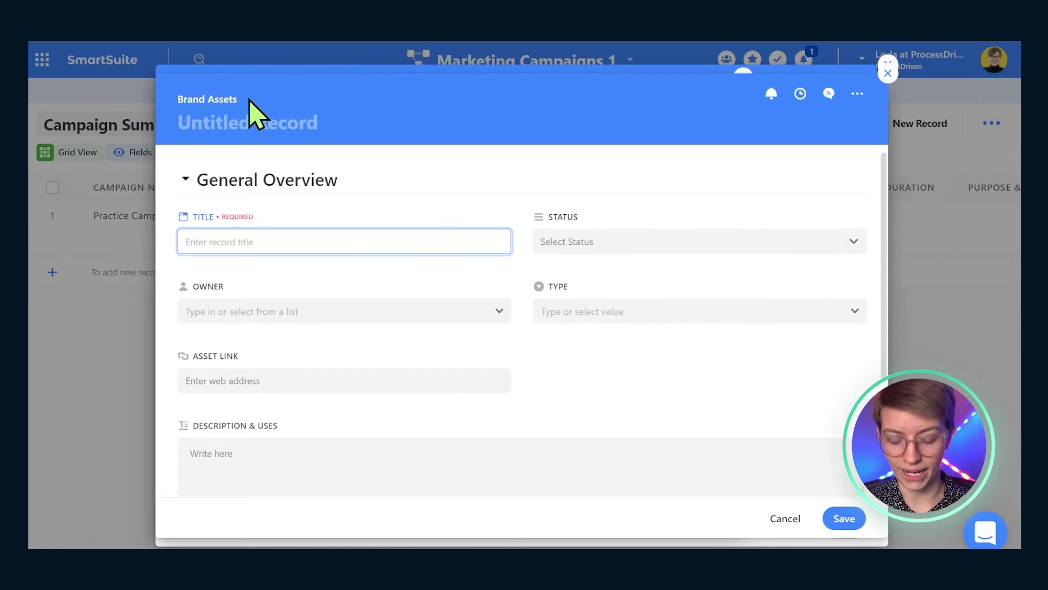
pyautogui.write('Brand Guide')
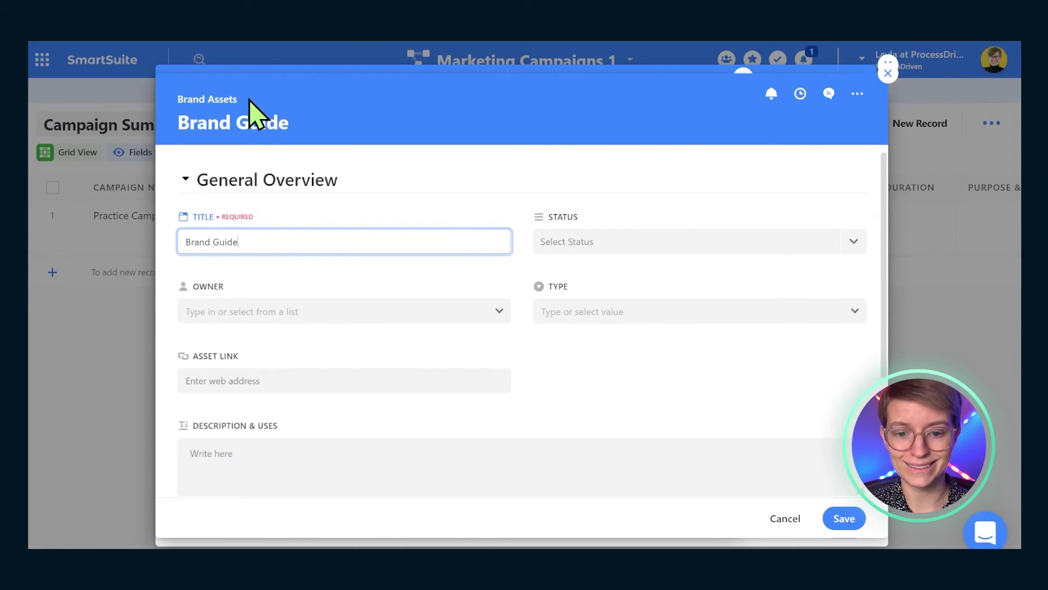
pyautogui.click(843, 521)
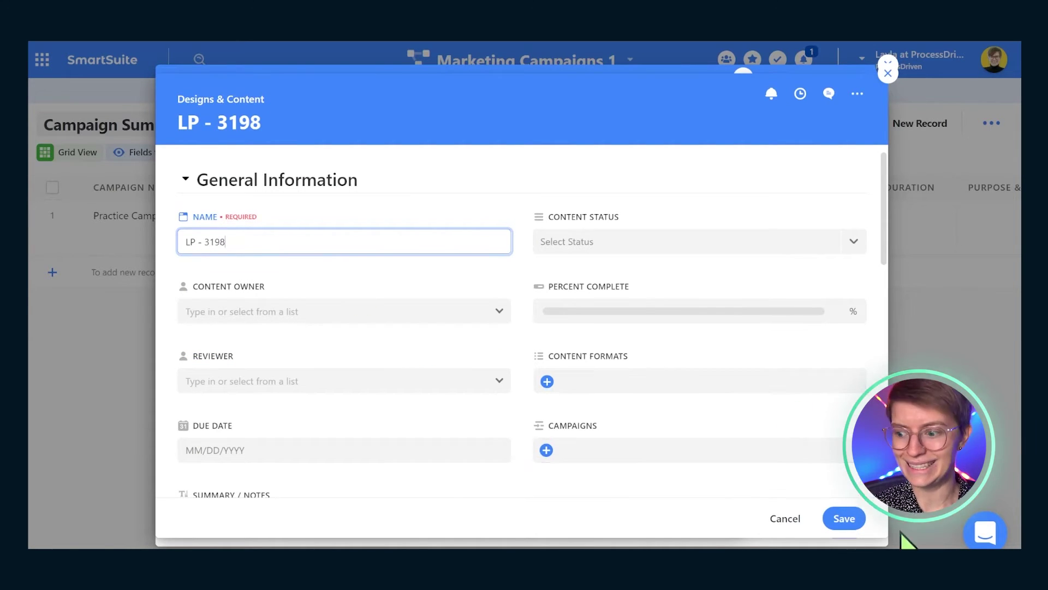
pyautogui.click(861, 528)
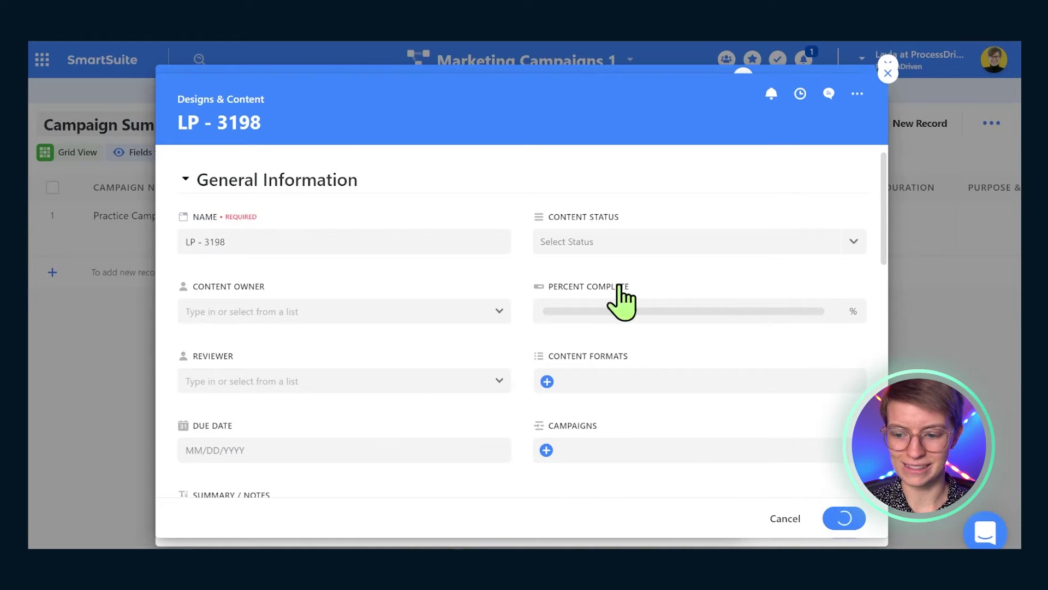
# - Create and link a new Email channel record to the campaign
pyautogui.scroll(-3, 624, 293)
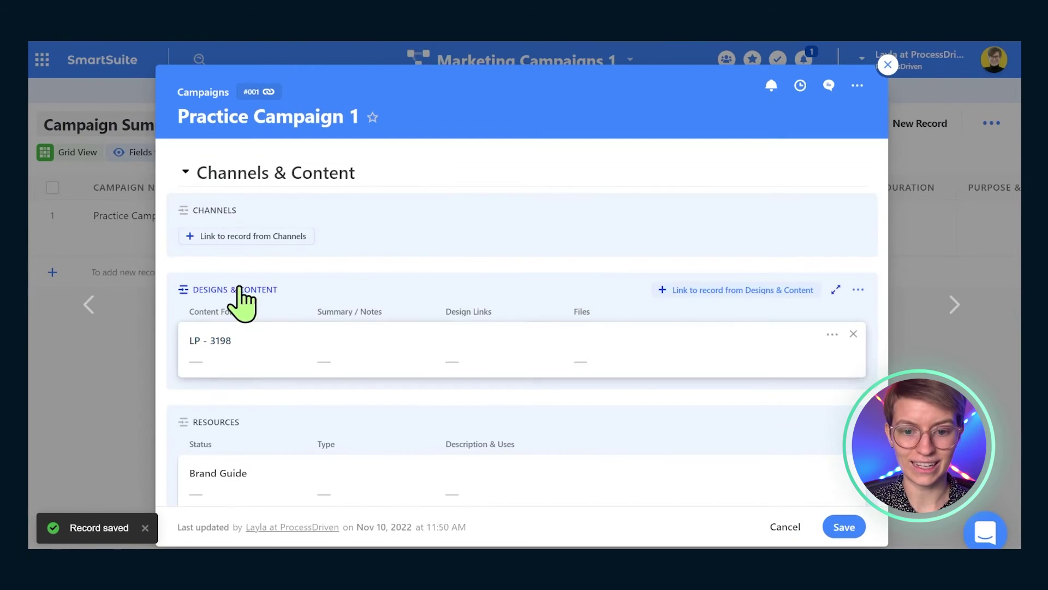
pyautogui.click(232, 240)
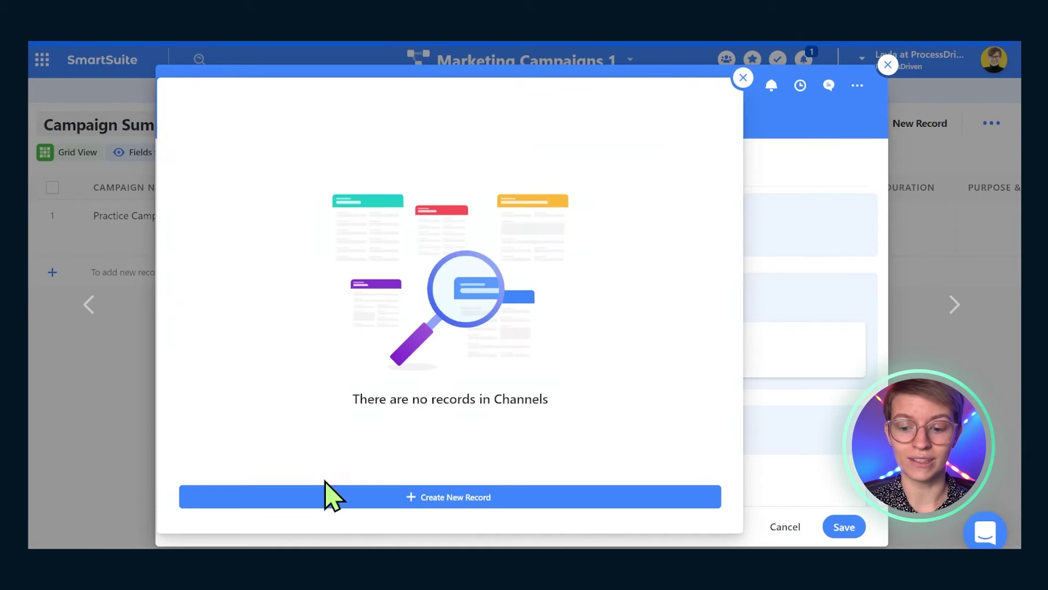
pyautogui.click(361, 505)
pyautogui.write('Email')
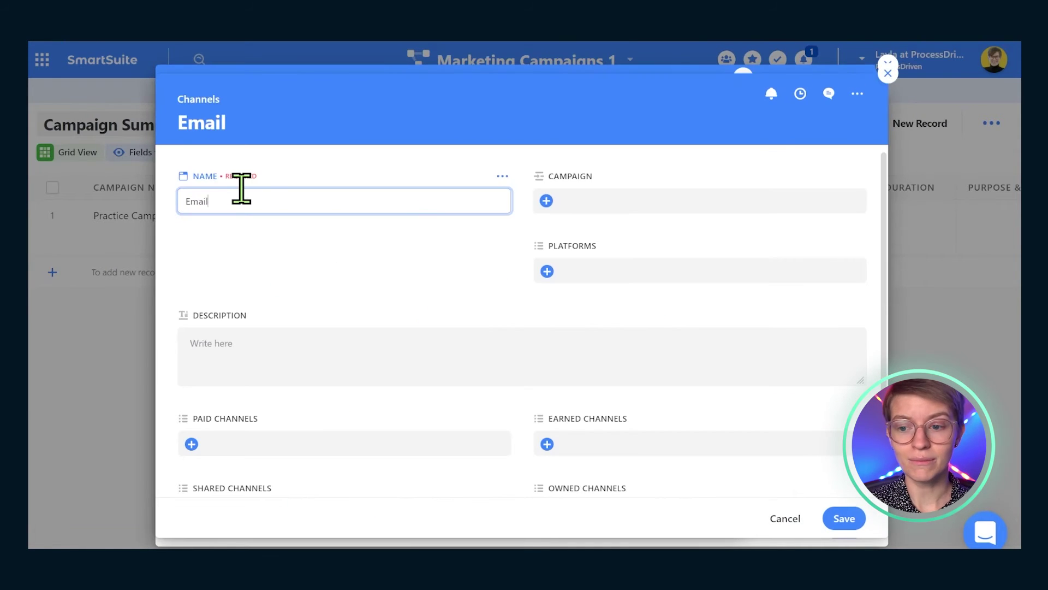
pyautogui.click(834, 523)
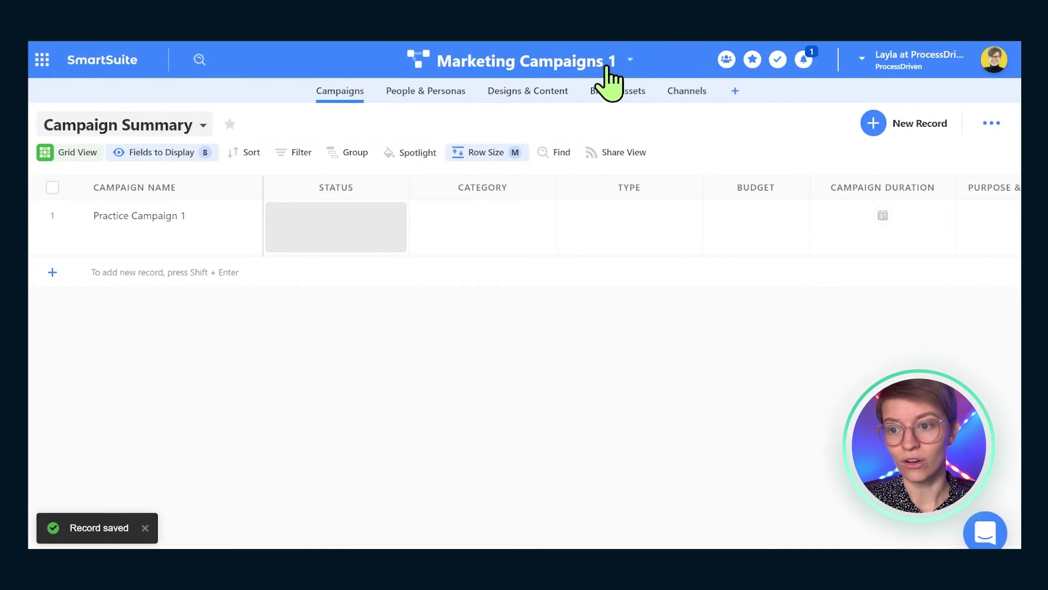
# - Check Channels and Designs & Content, then open LP - 3198 under Practice Campaign 1
pyautogui.click(685, 92)
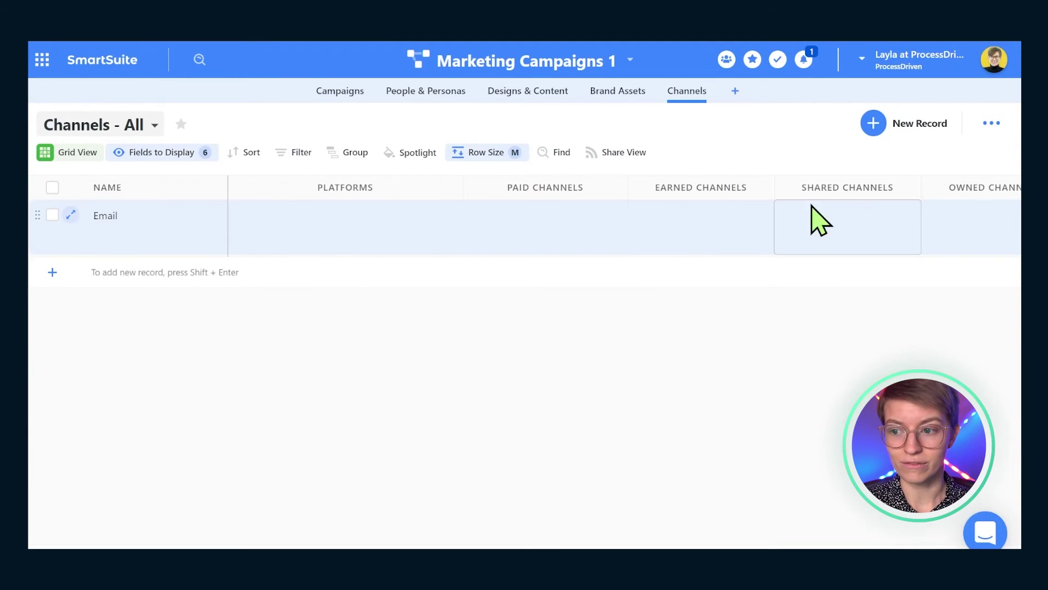
pyautogui.click(526, 96)
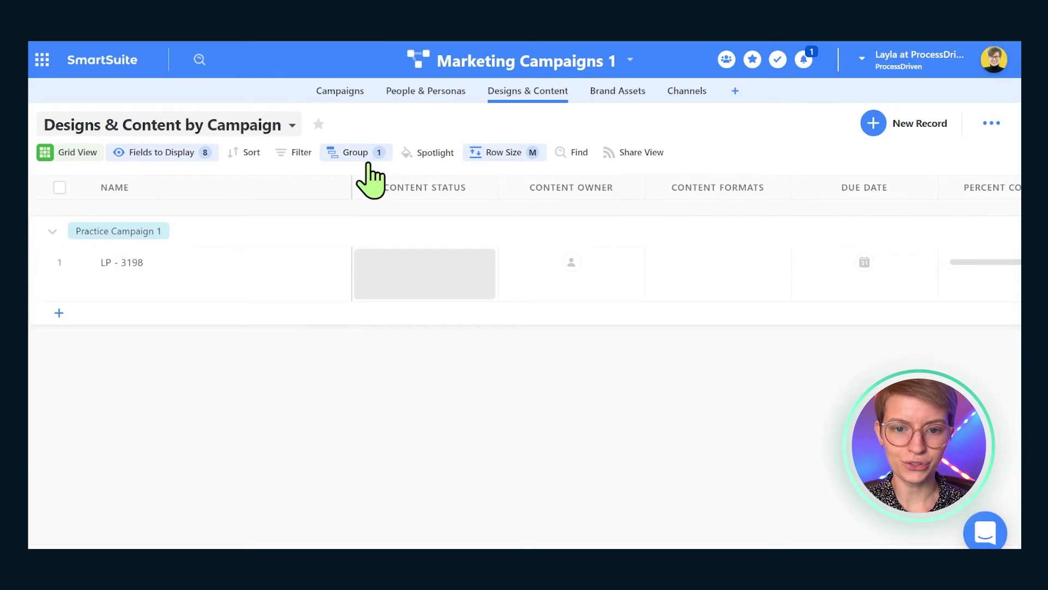
pyautogui.click(361, 155)
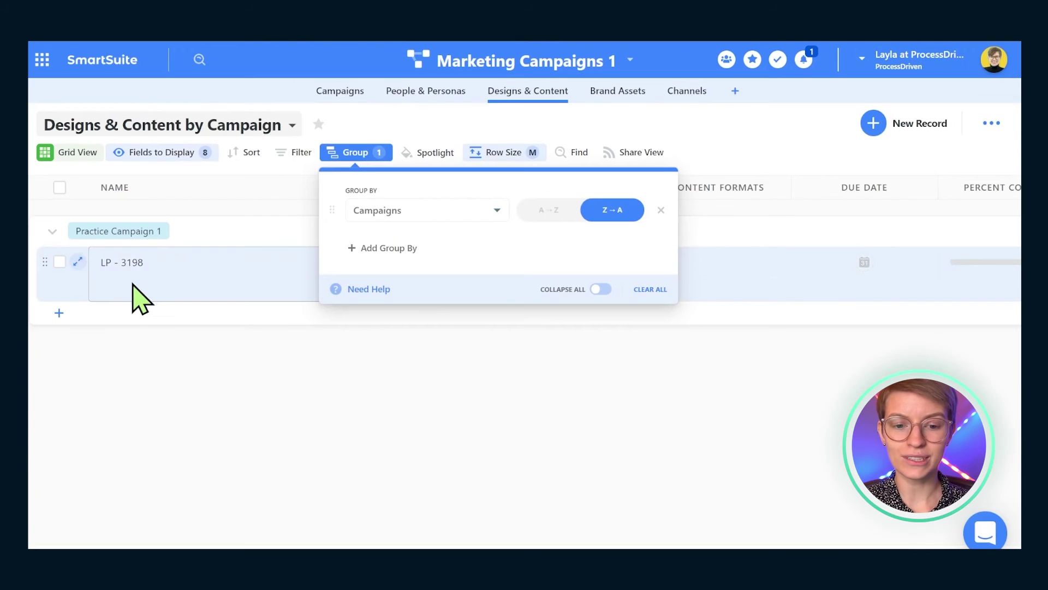
pyautogui.click(79, 261)
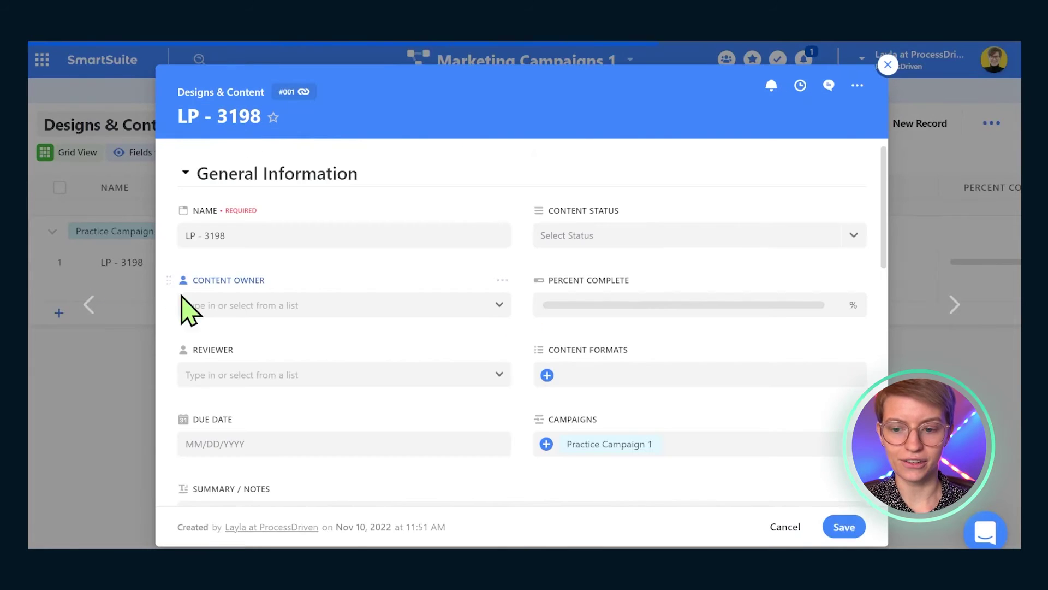
pyautogui.moveTo(610, 444)
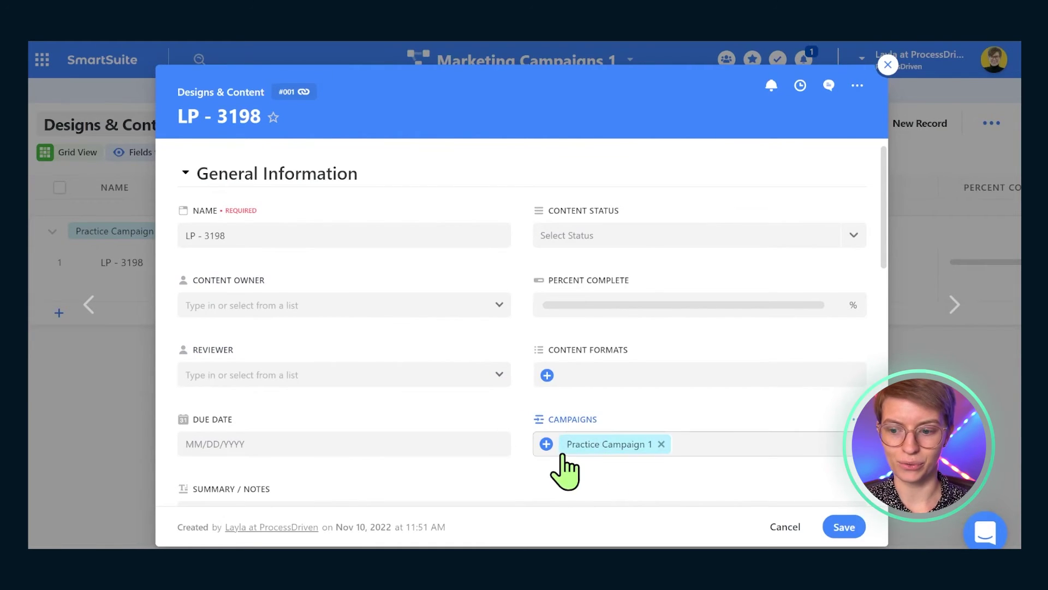
# - Change the Campaigns link field's Display Format to Compact Display and update the field
pyautogui.scroll(-2, 744, 407)
pyautogui.click(855, 290)
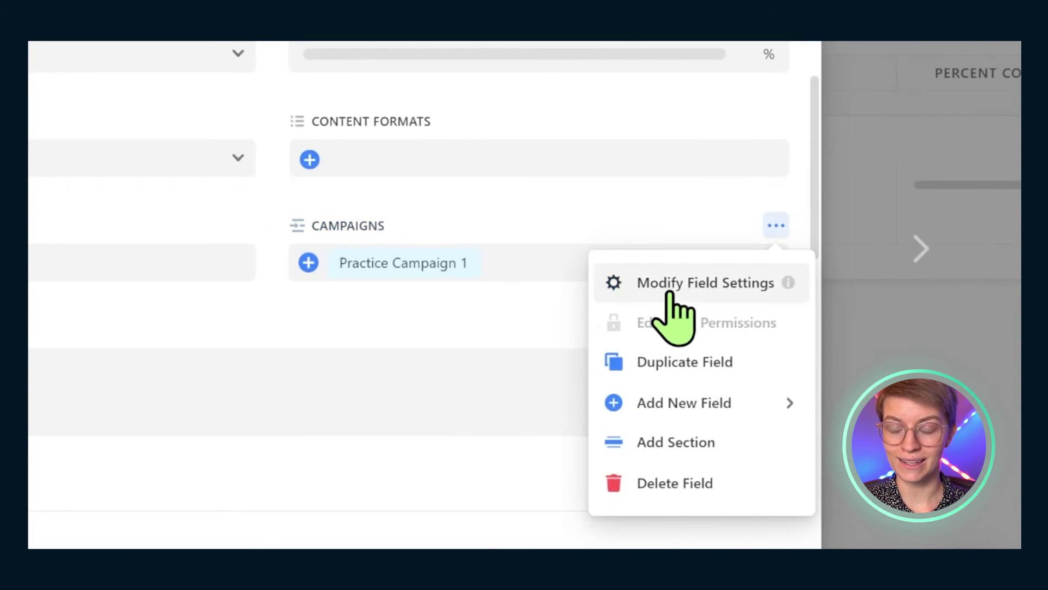
pyautogui.click(673, 289)
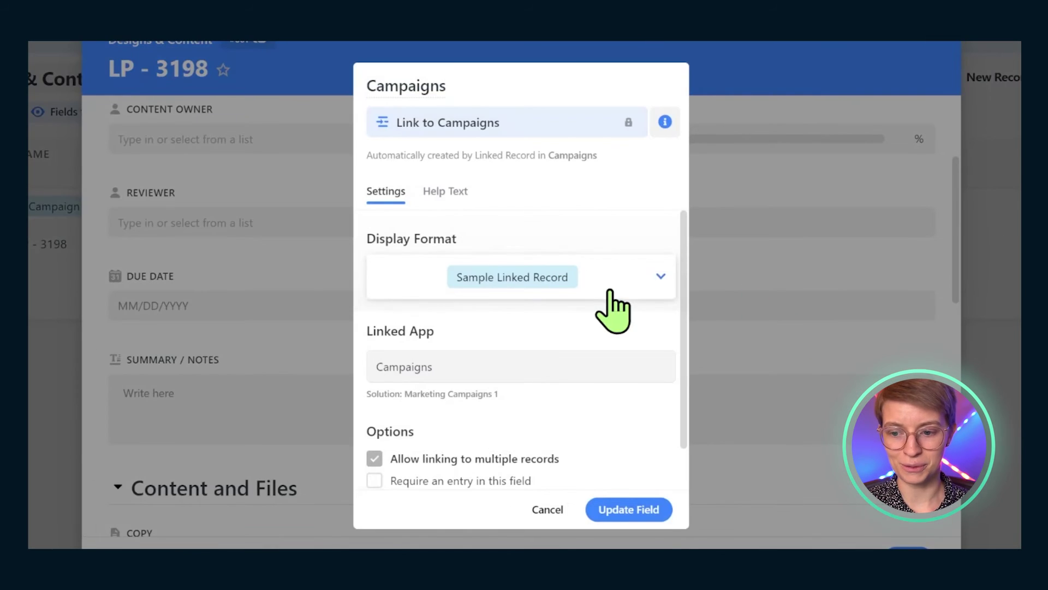
pyautogui.click(612, 295)
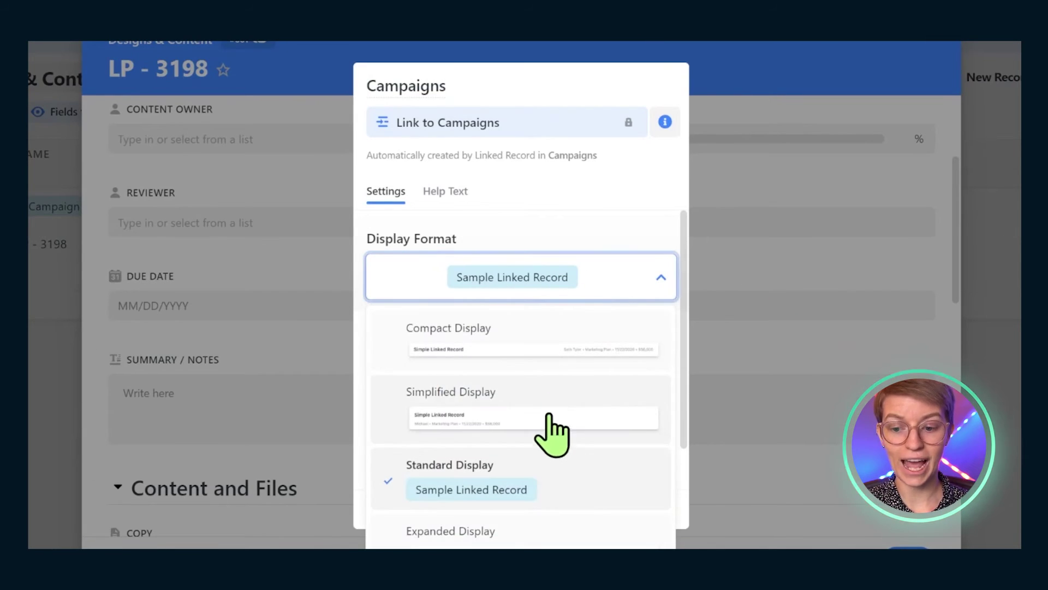
pyautogui.click(546, 352)
pyautogui.click(640, 509)
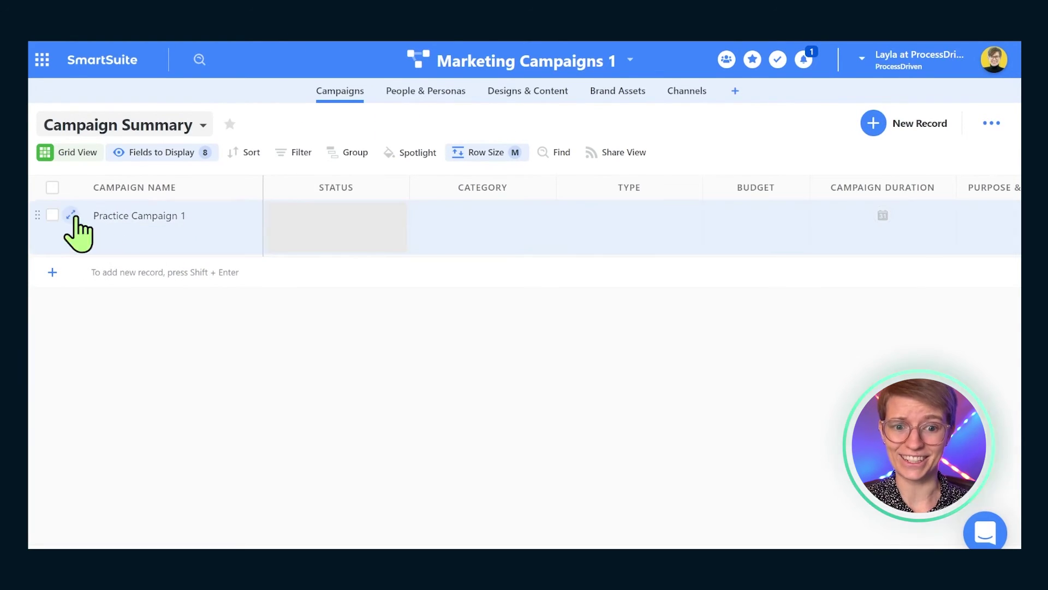
# - Expand the Practice Campaign 1 row from the Campaigns grid
pyautogui.click(73, 214)
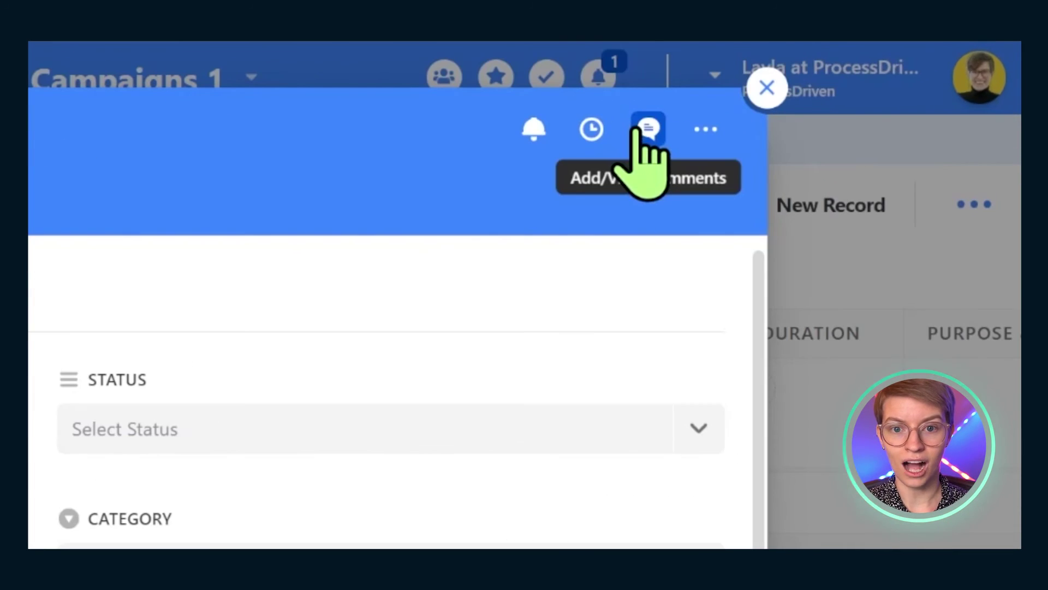
pyautogui.click(828, 86)
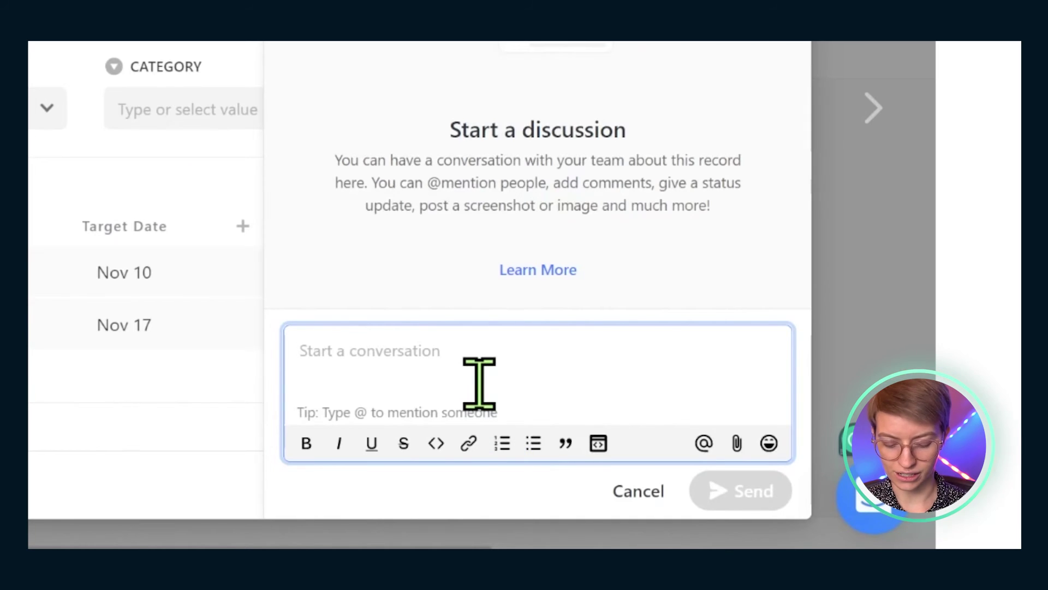
pyautogui.write('@layla')
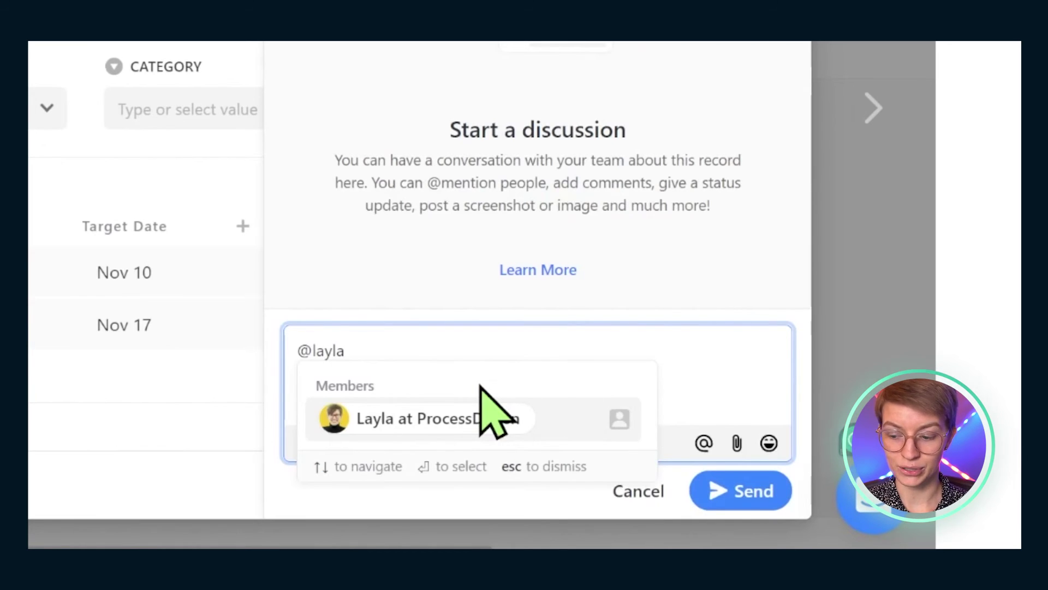
pyautogui.hotkey('ctrl', 'a')
pyautogui.write('@E')
pyautogui.press('Down')
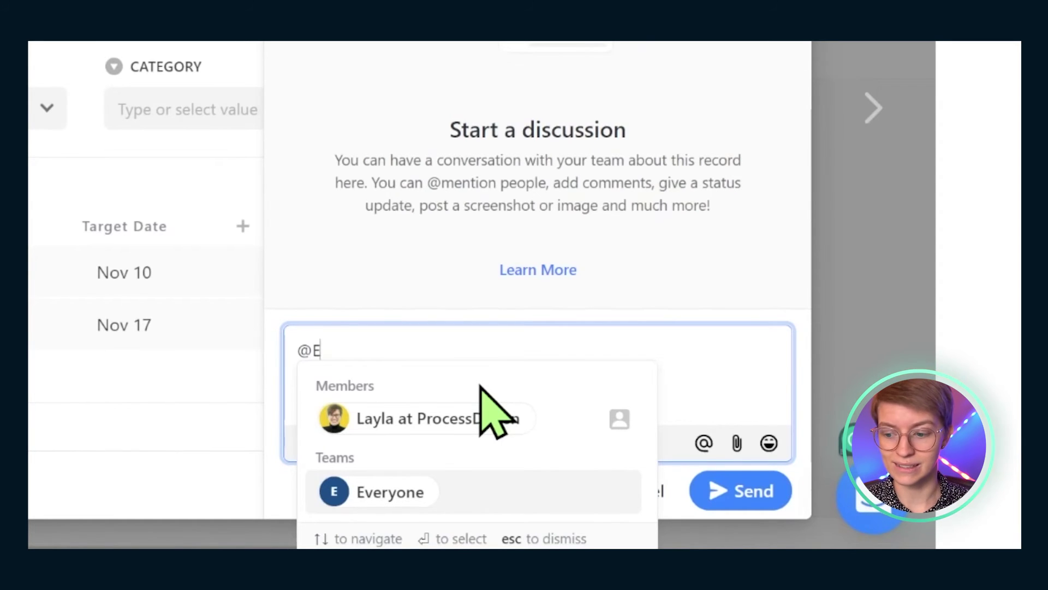
pyautogui.press('Return')
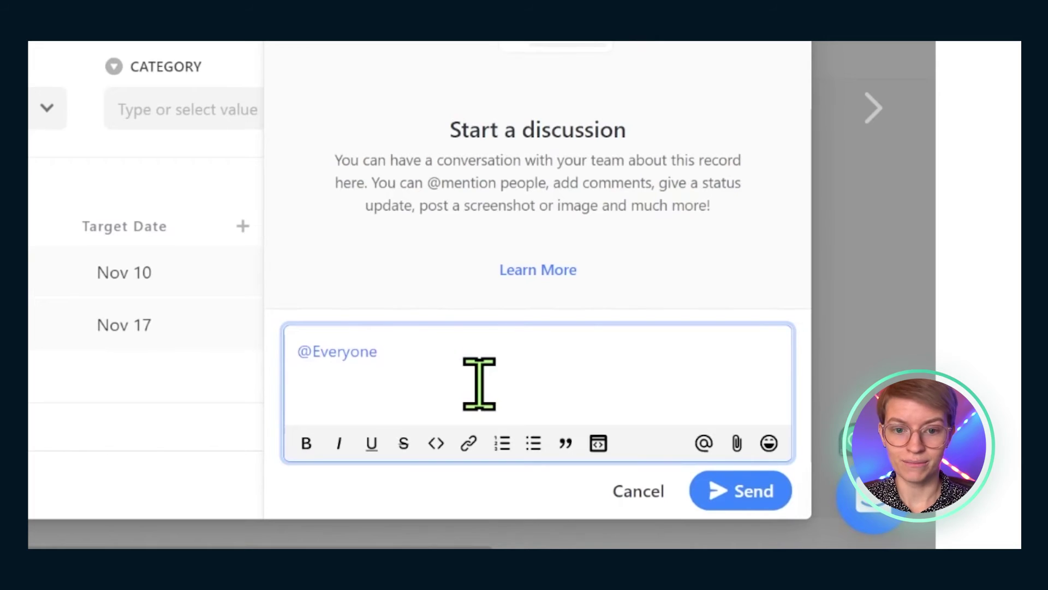
pyautogui.write('e nam')
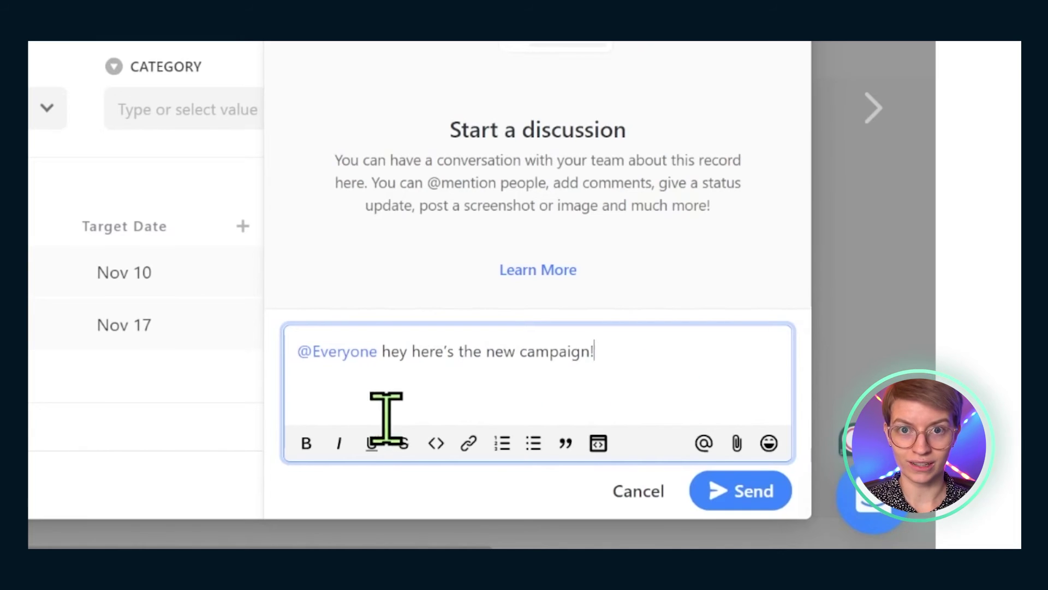
pyautogui.click(743, 491)
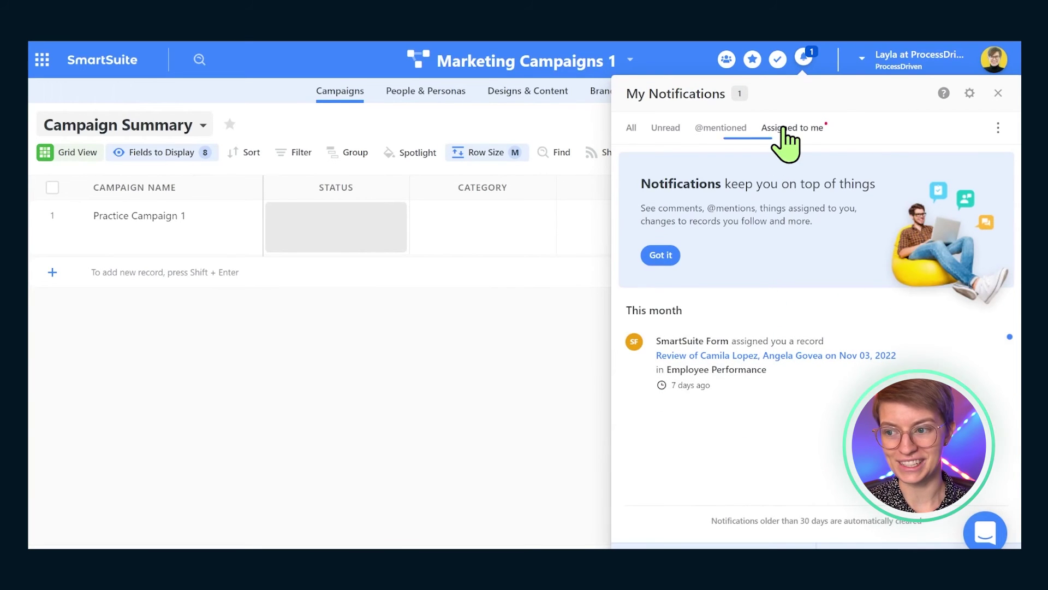
pyautogui.click(998, 93)
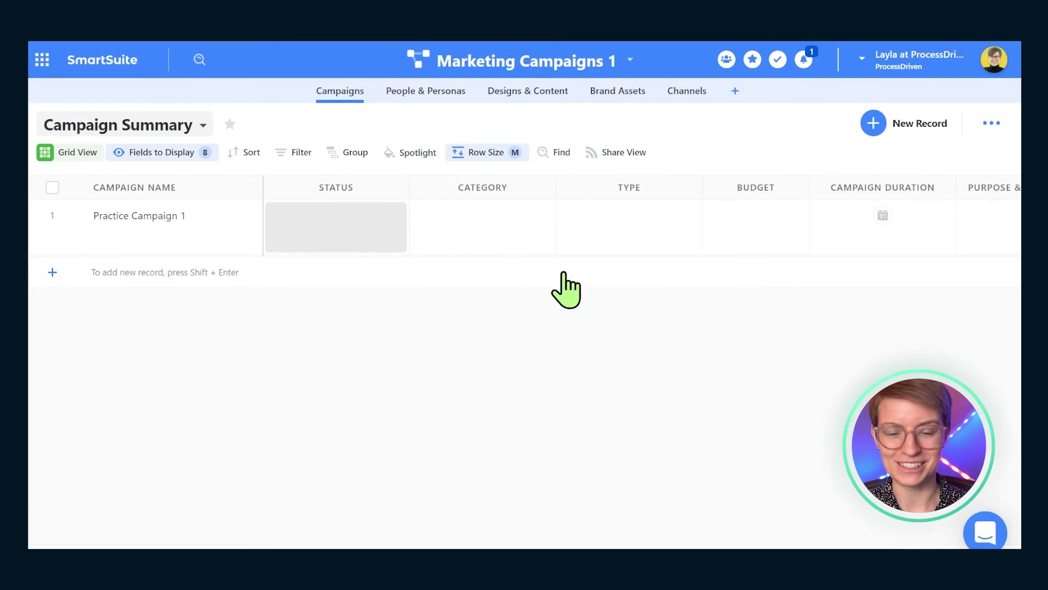
pyautogui.click(98, 217)
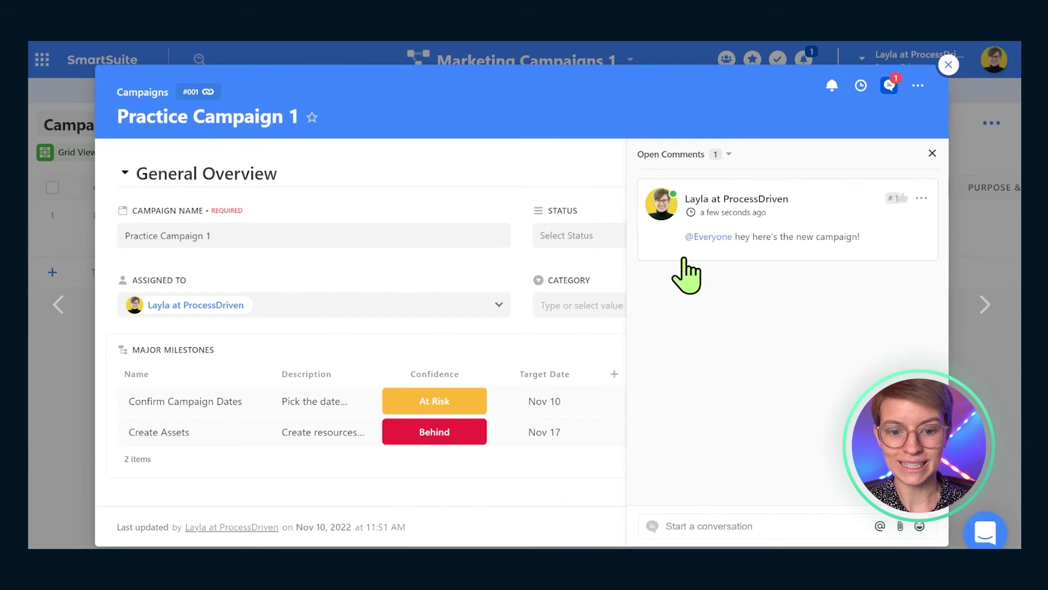
# - Add a new Assigned To-type field below Assigned To and name it Proofing
pyautogui.click(395, 316)
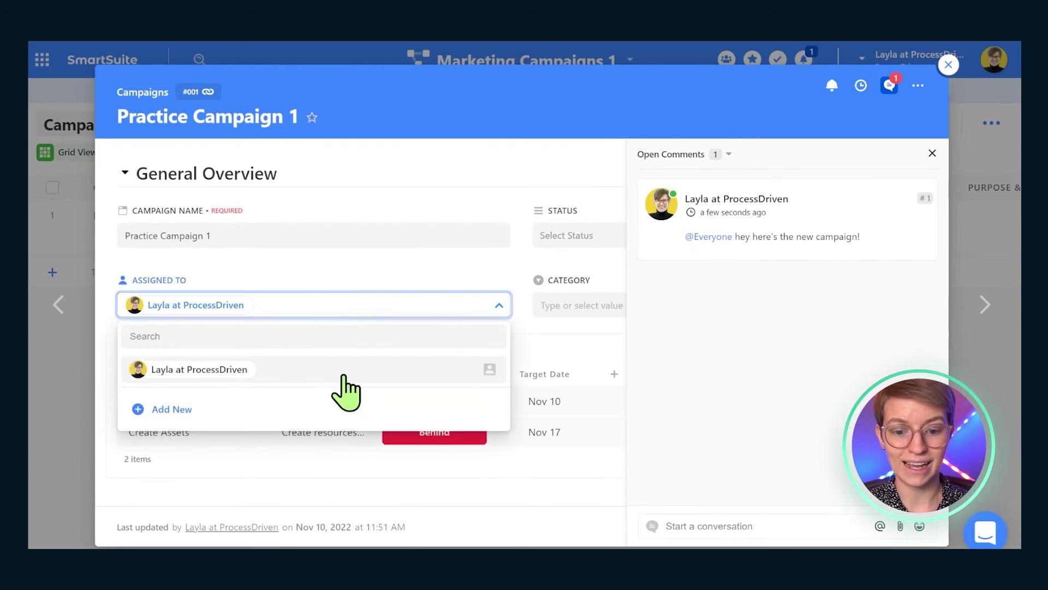
pyautogui.click(491, 300)
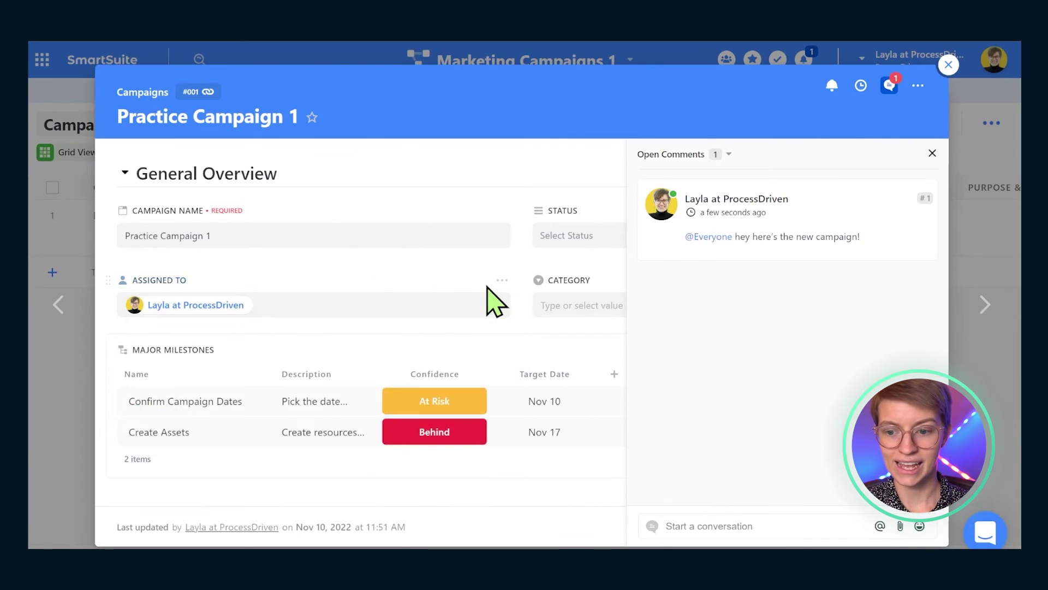
pyautogui.click(501, 280)
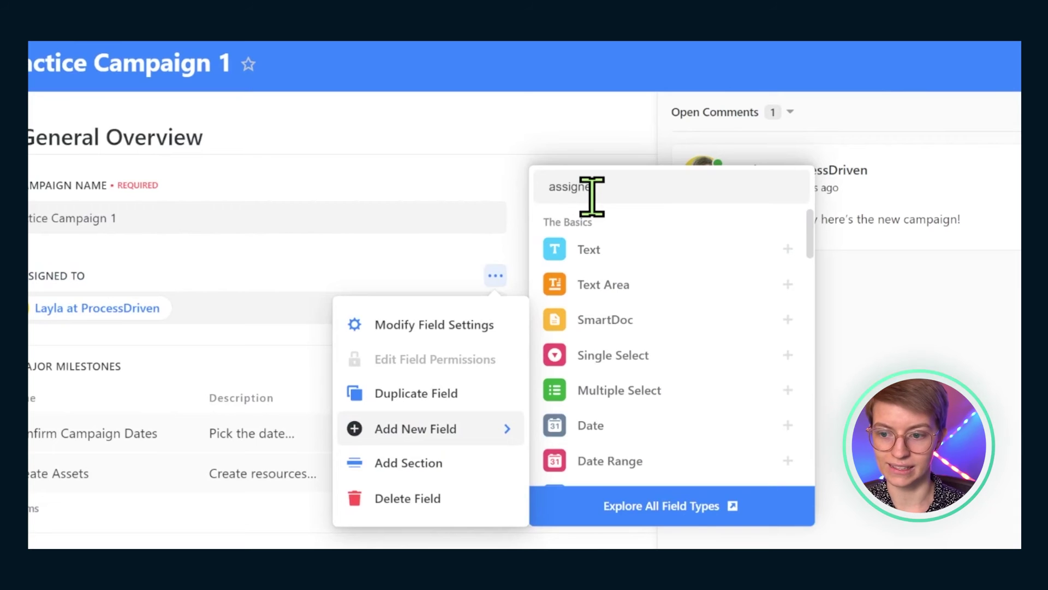
pyautogui.write('d')
pyautogui.click(605, 252)
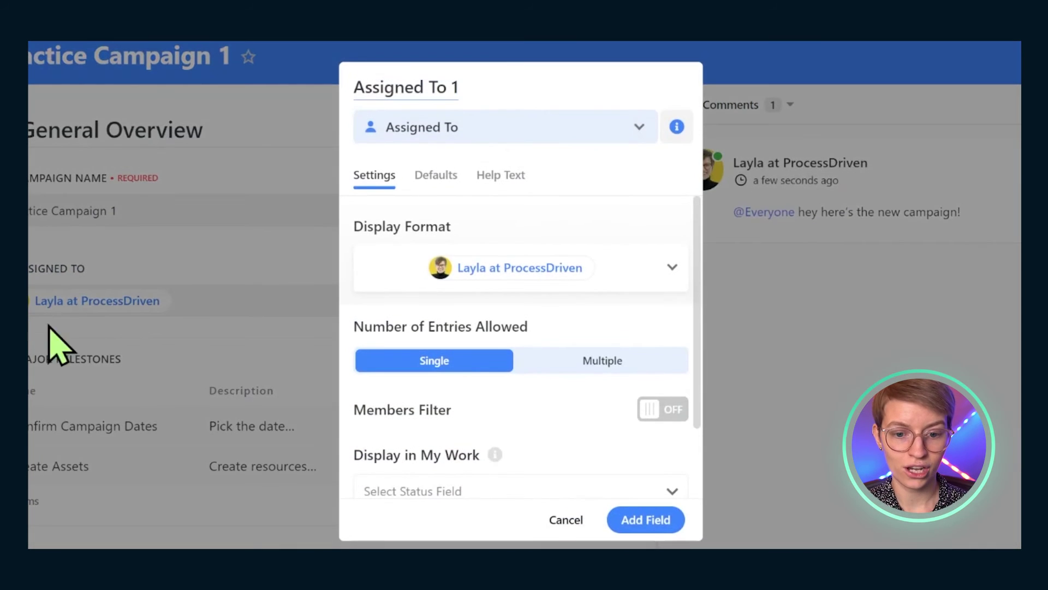
pyautogui.moveTo(455, 88); pyautogui.dragTo(356, 90)
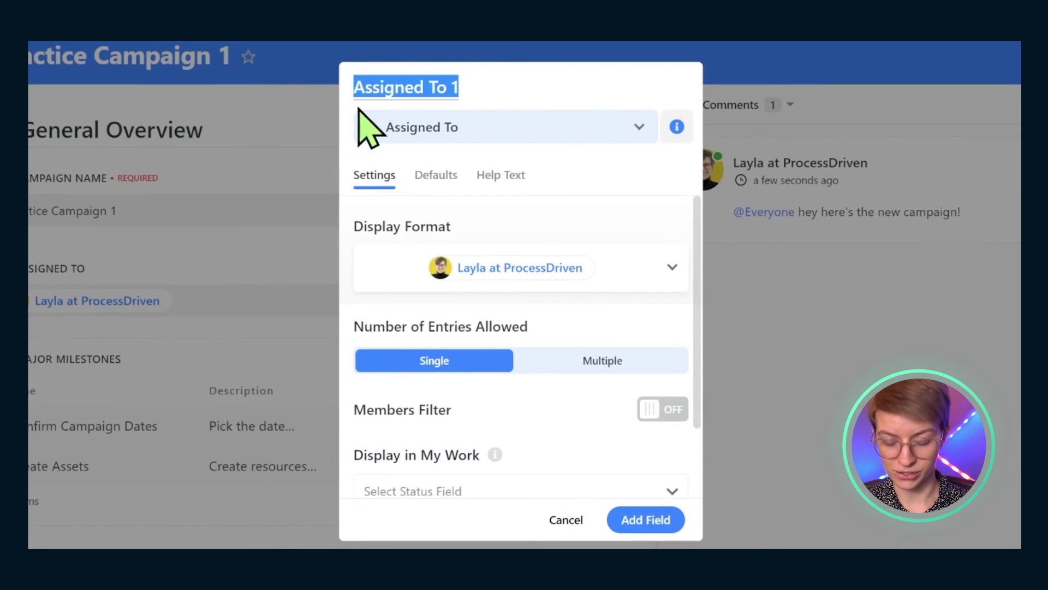
pyautogui.write('Proofing')
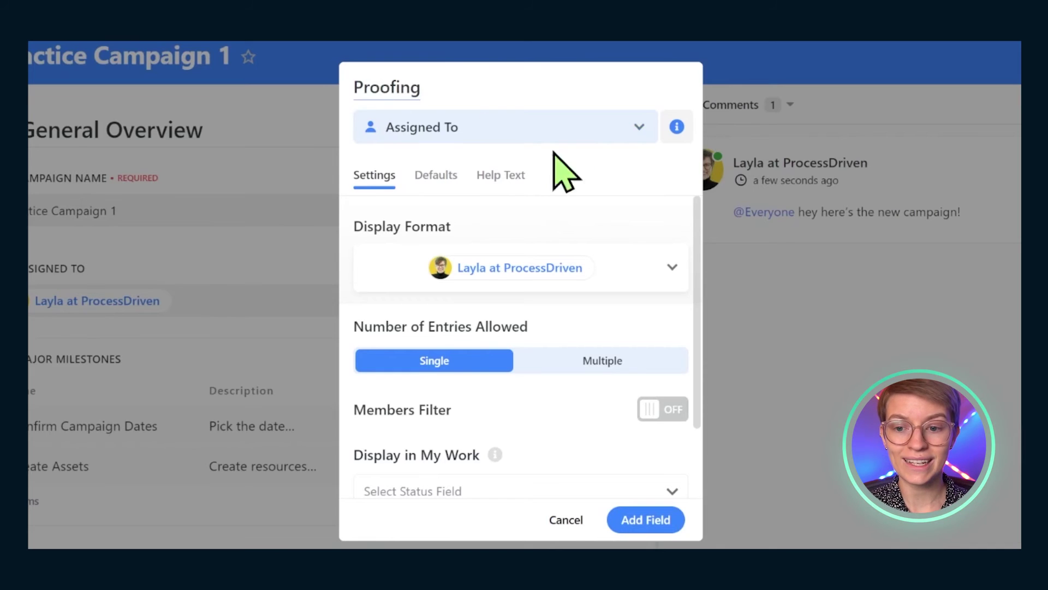
# - Leave Proofing's members unfiltered by team and show Status in My Work
pyautogui.click(528, 363)
pyautogui.scroll(-2, 573, 371)
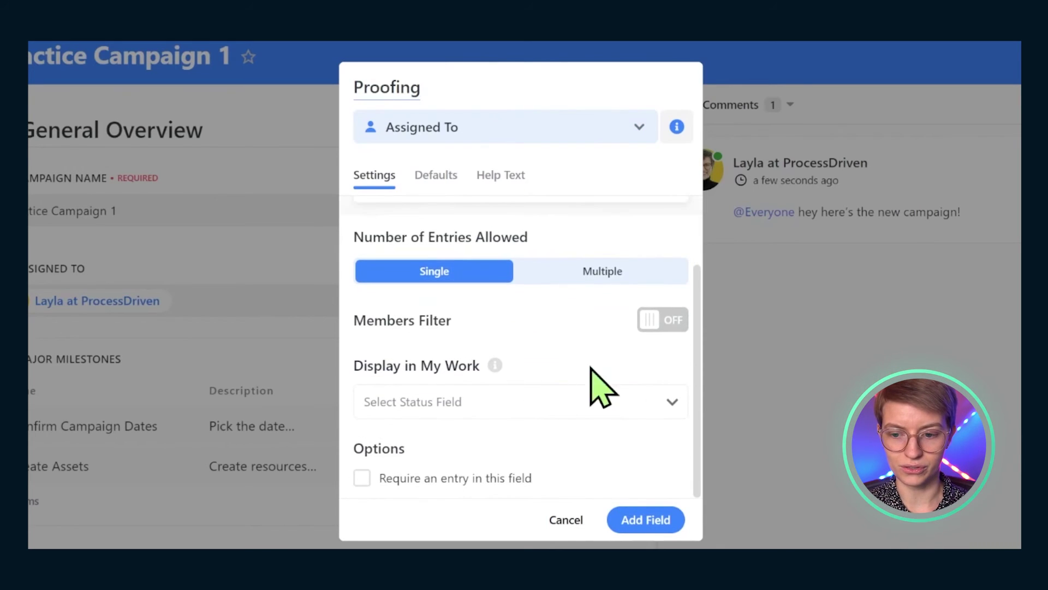
pyautogui.click(650, 323)
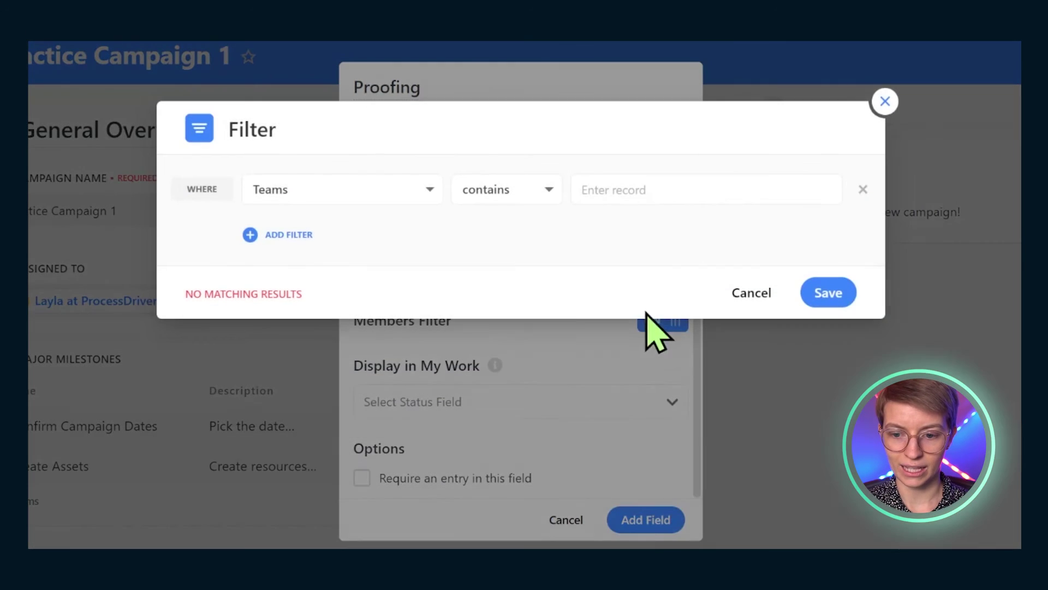
pyautogui.click(625, 223)
pyautogui.click(772, 293)
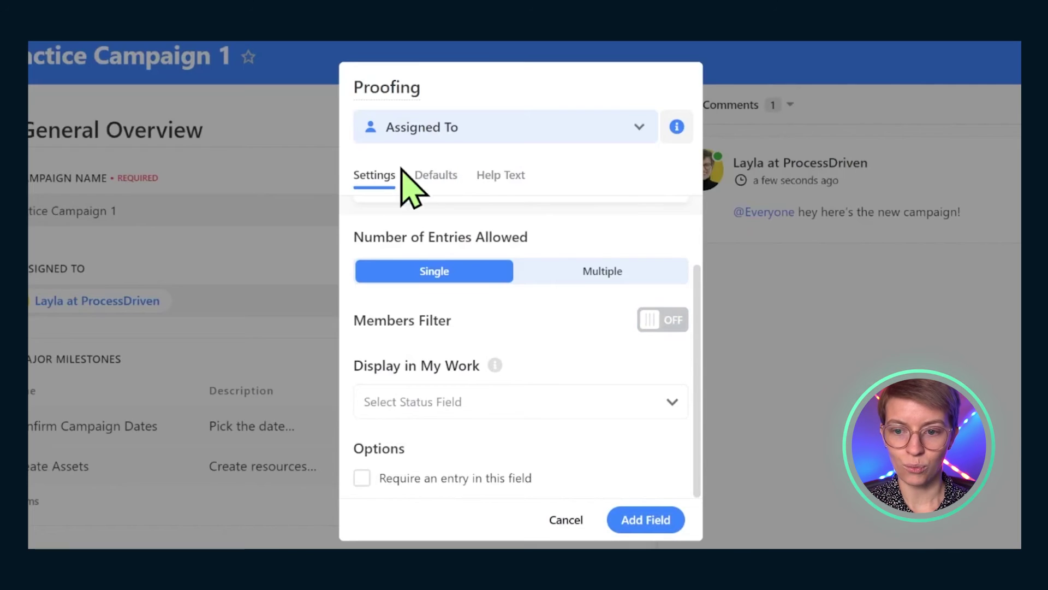
pyautogui.click(521, 413)
pyautogui.click(467, 443)
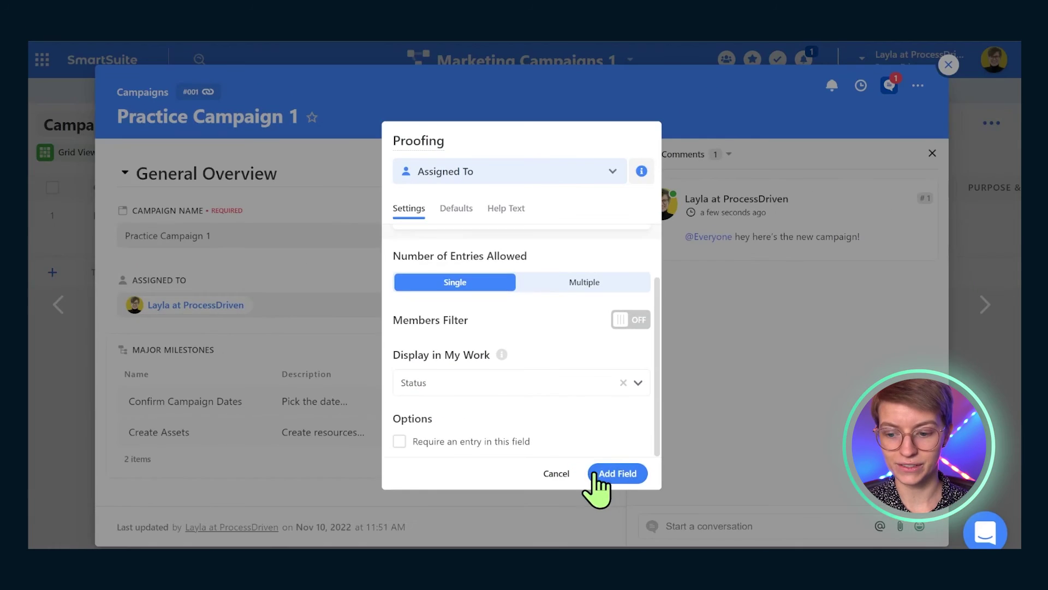
# - Add the Proofing field, then clear Assigned To's name to rename it Project Manager
pyautogui.click(606, 473)
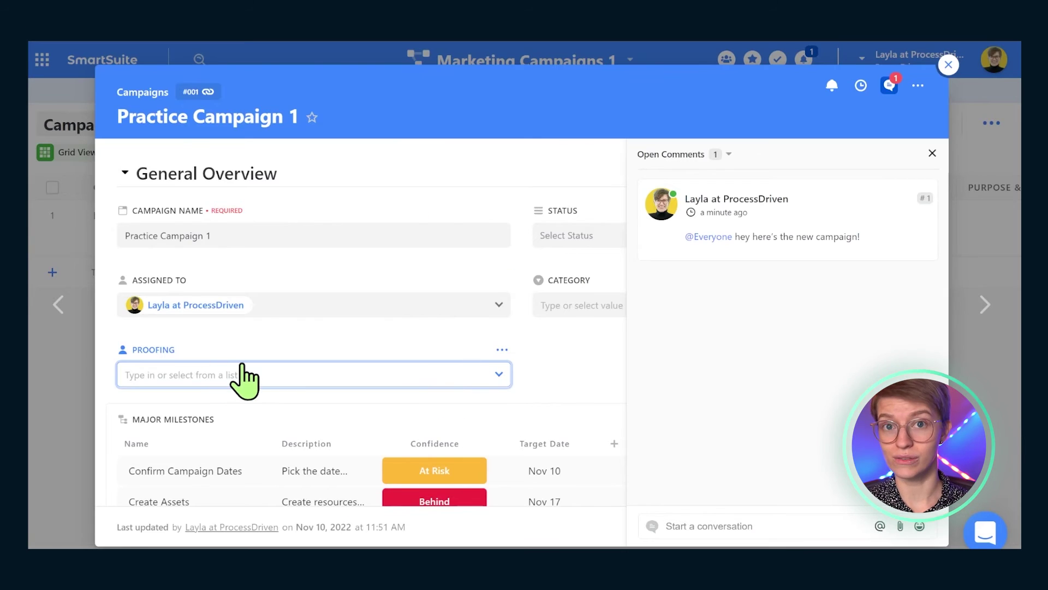
pyautogui.click(501, 279)
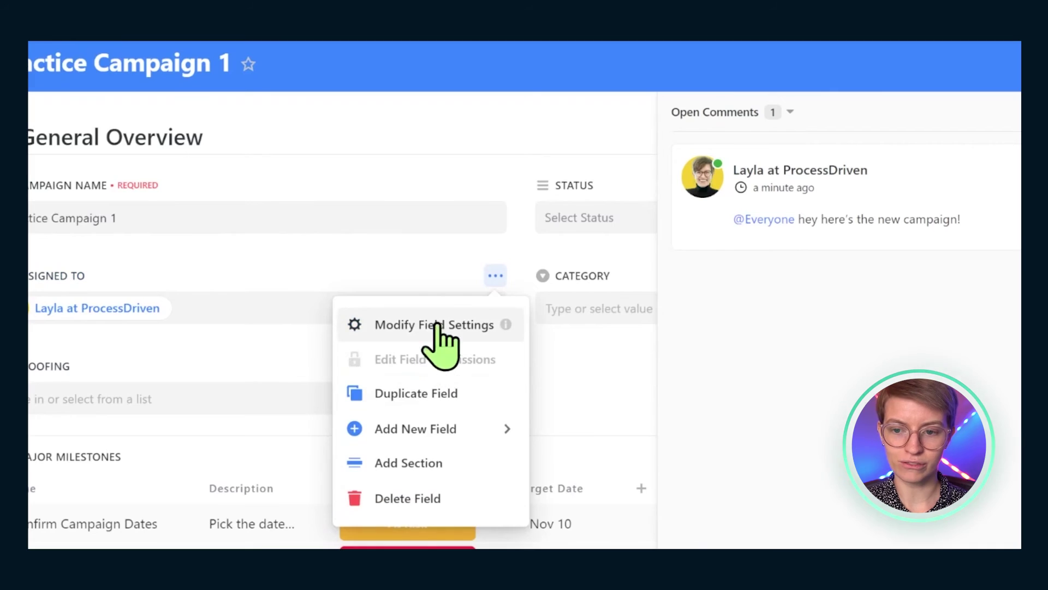
pyautogui.click(442, 330)
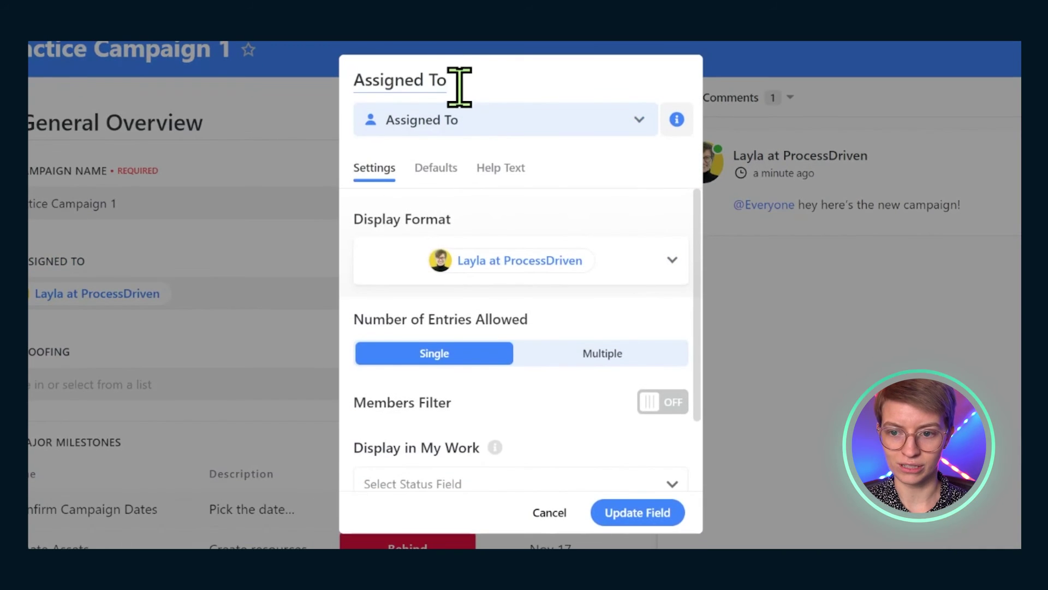
pyautogui.moveTo(461, 83); pyautogui.dragTo(357, 83)
pyautogui.press('BackSpace')
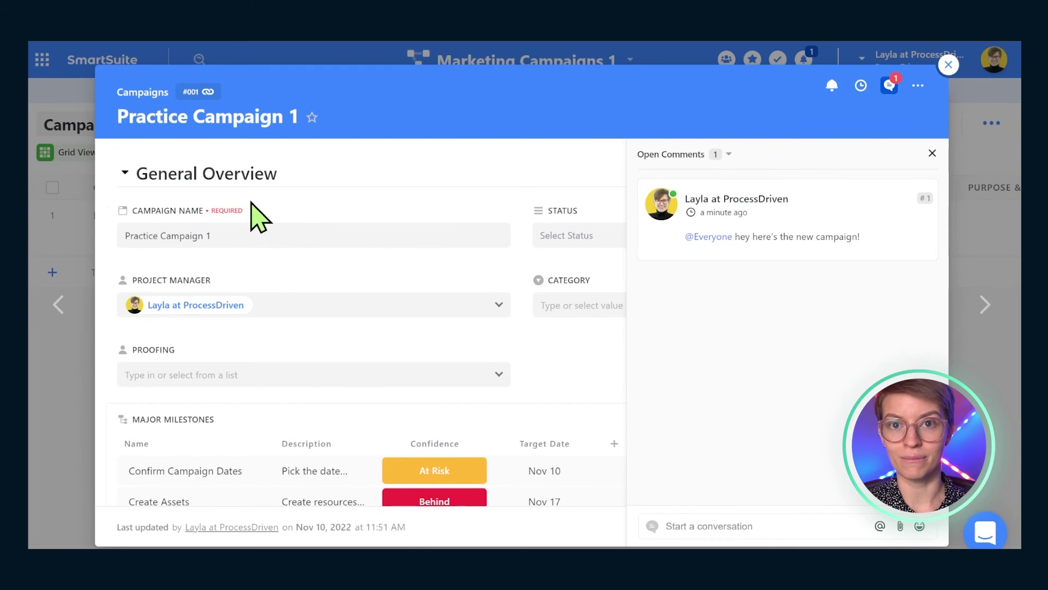
# - Assign the team member to Proofing and revisit its My Work status setting
pyautogui.click(235, 377)
pyautogui.click(191, 439)
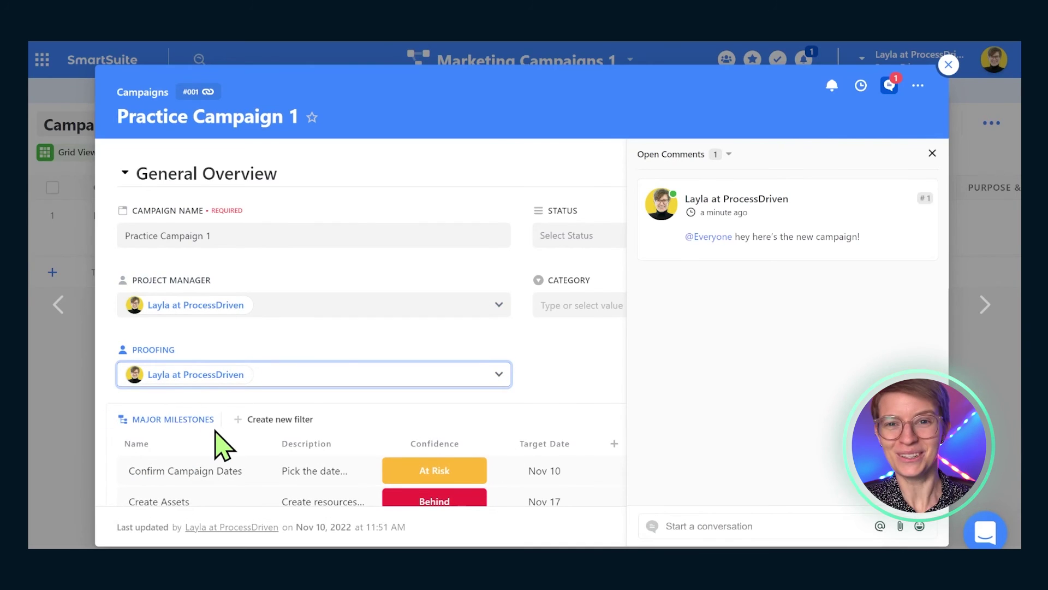
pyautogui.click(241, 361)
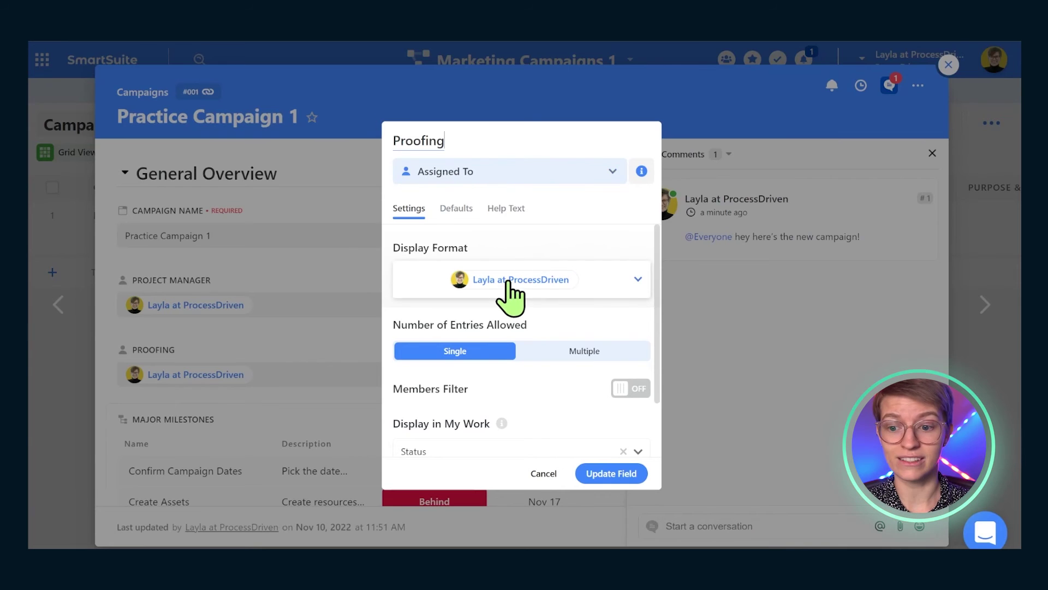
pyautogui.scroll(-2, 508, 295)
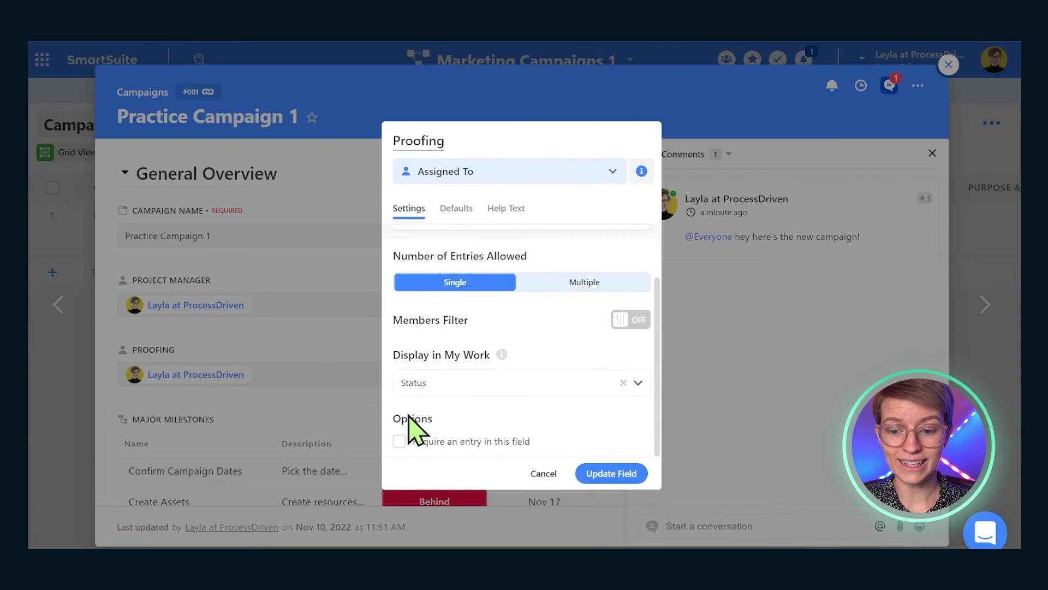
pyautogui.click(413, 388)
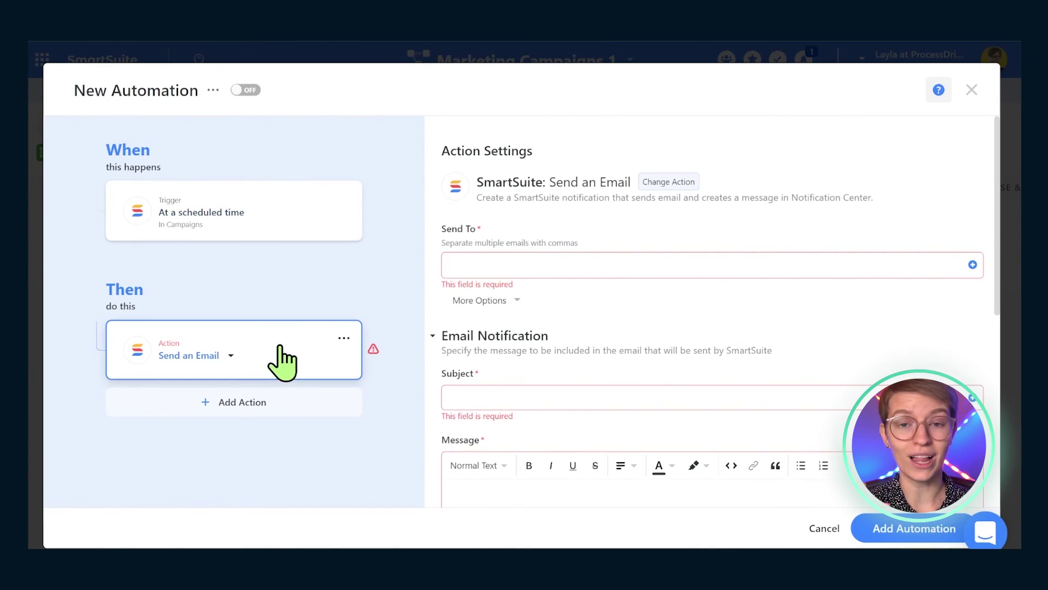
# - Create a new Dashboard view under the Campaigns table's Public Views
pyautogui.scroll(-3, 628, 191)
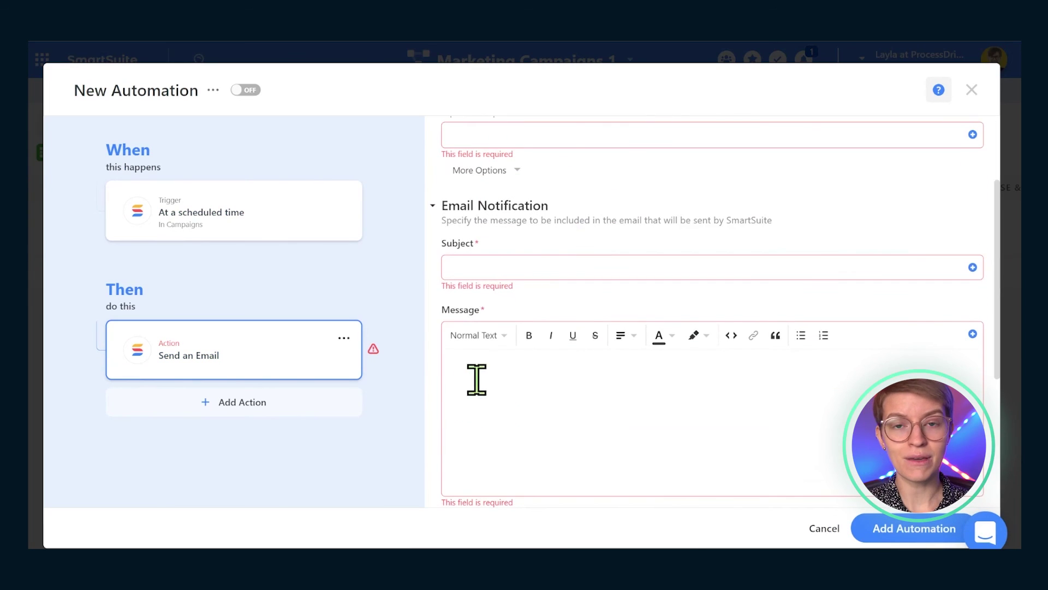
pyautogui.scroll(2, 518, 388)
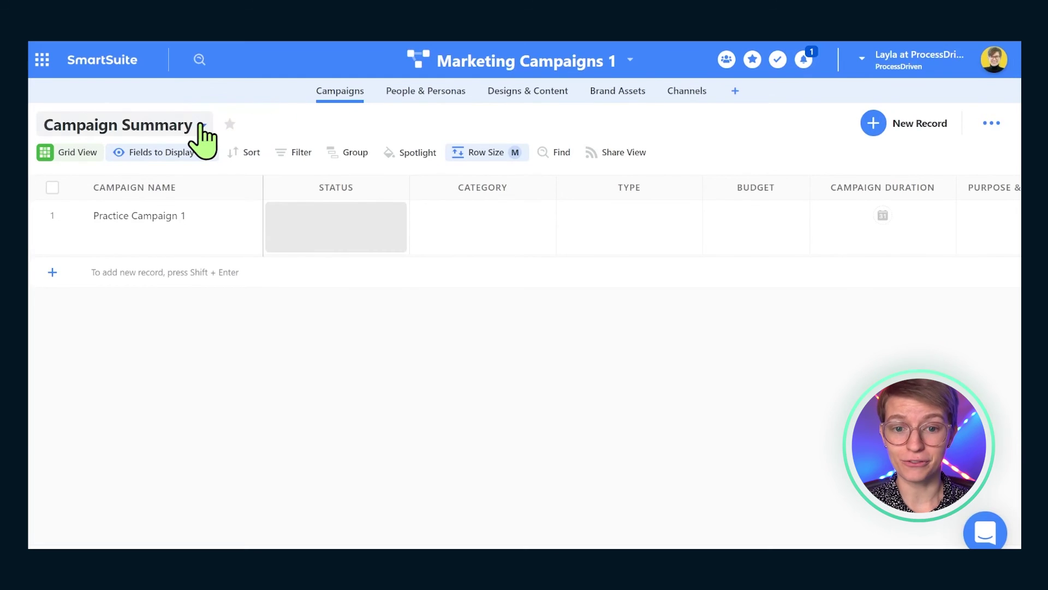
pyautogui.click(203, 127)
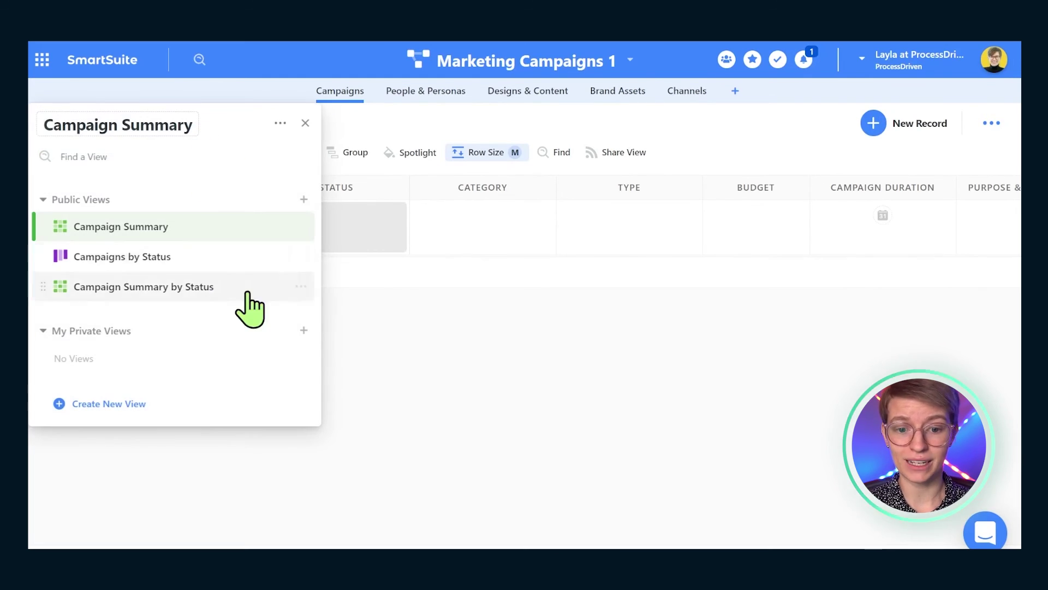
pyautogui.click(305, 201)
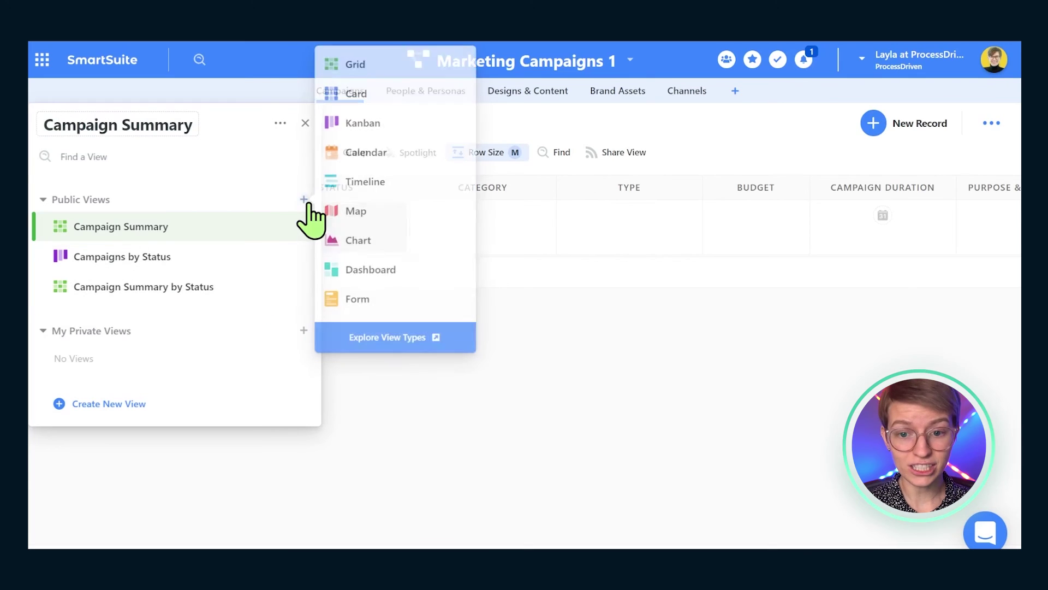
pyautogui.click(352, 268)
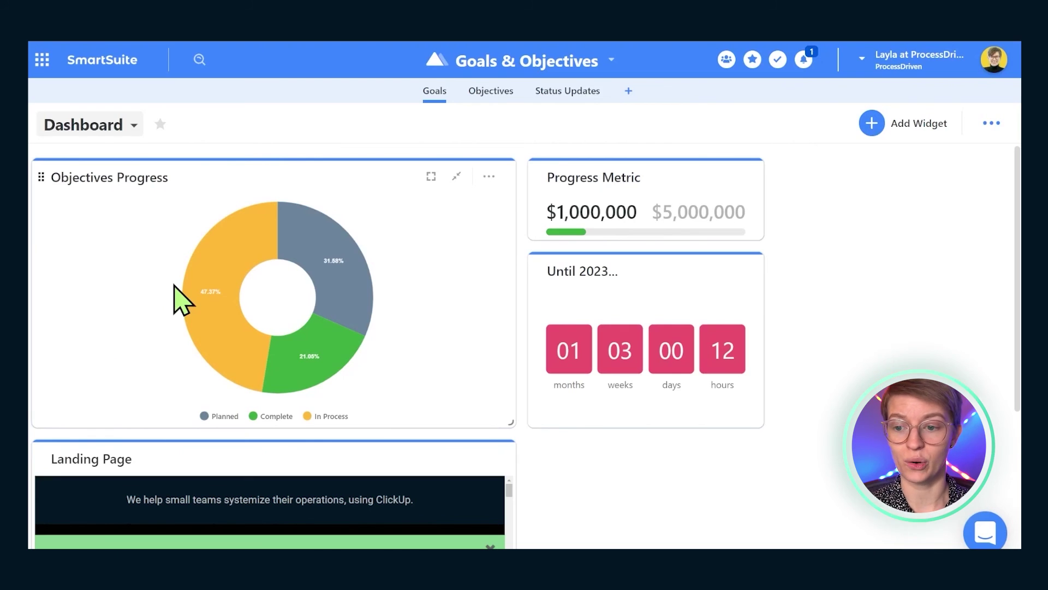
# - Inspect the dashboard's Progress Metric widget settings without changing them
pyautogui.click(737, 175)
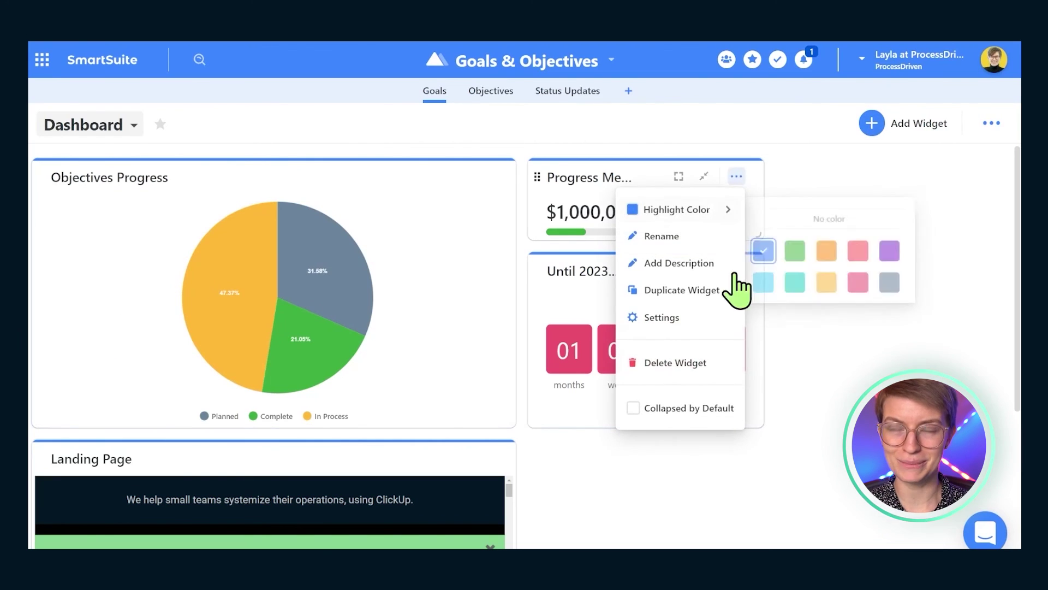
pyautogui.click(706, 322)
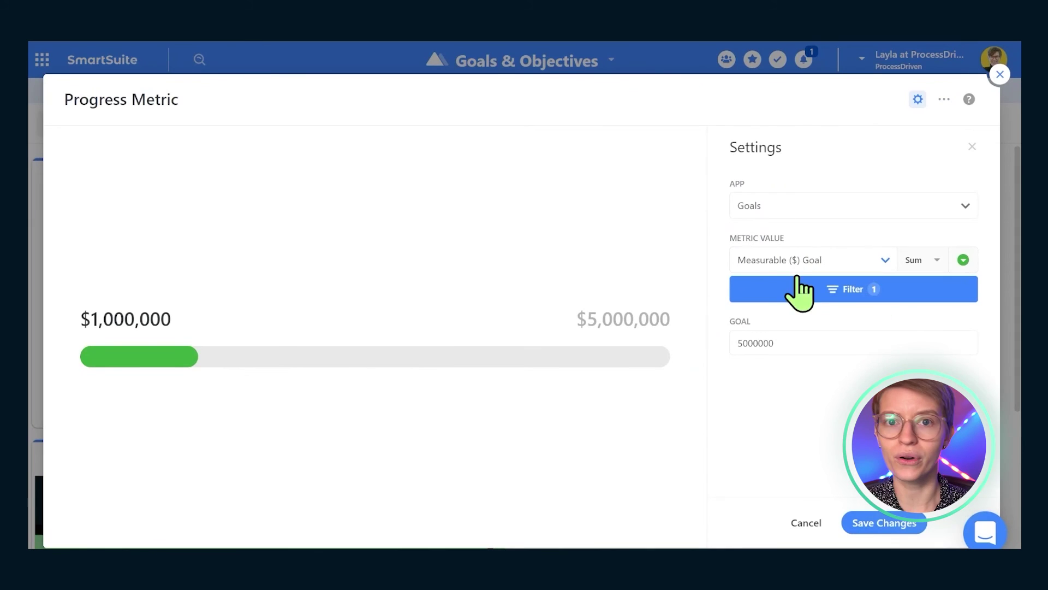
pyautogui.press('Escape')
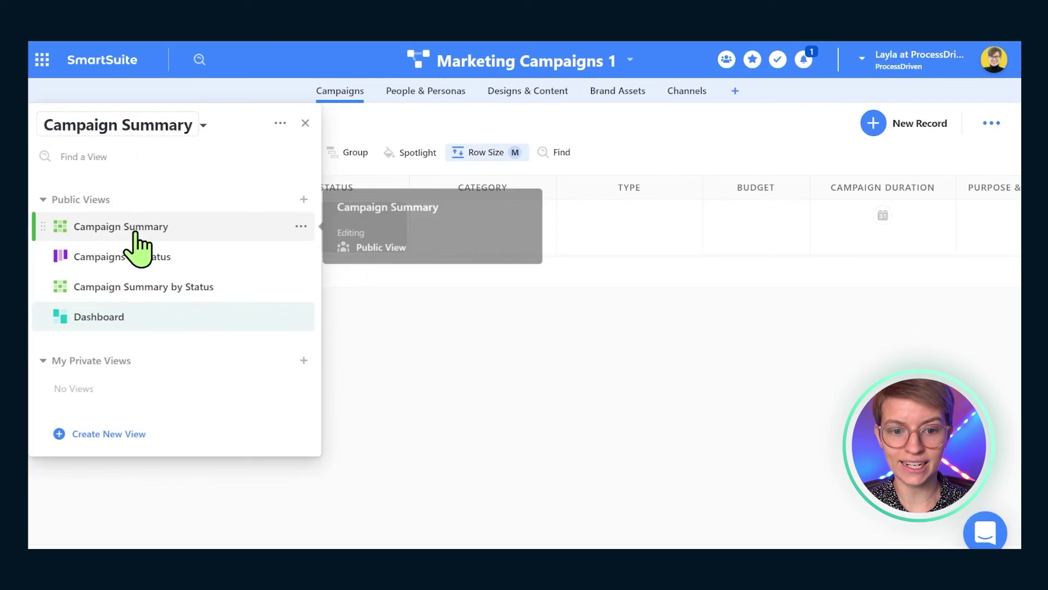
# - Return to the Campaign Summary grid, reopen Practice Campaign 1, and show its comments
pyautogui.click(133, 233)
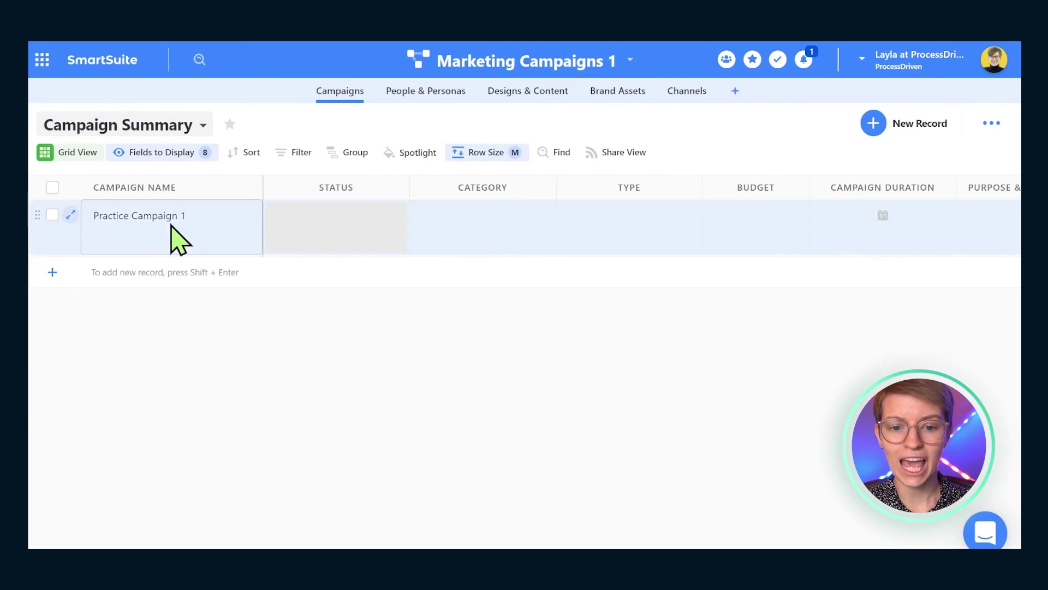
pyautogui.click(71, 213)
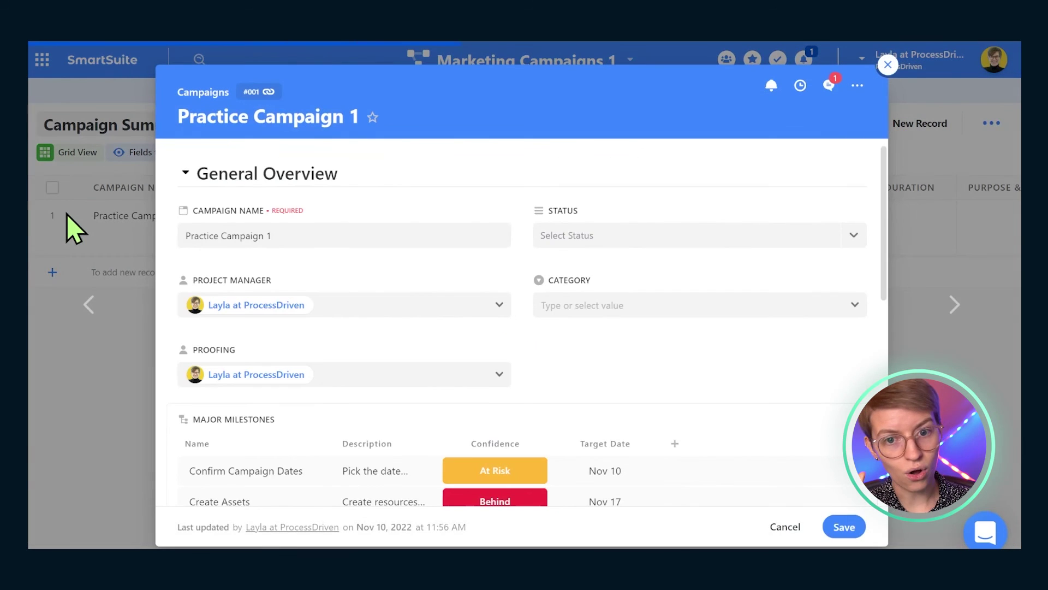
pyautogui.click(829, 86)
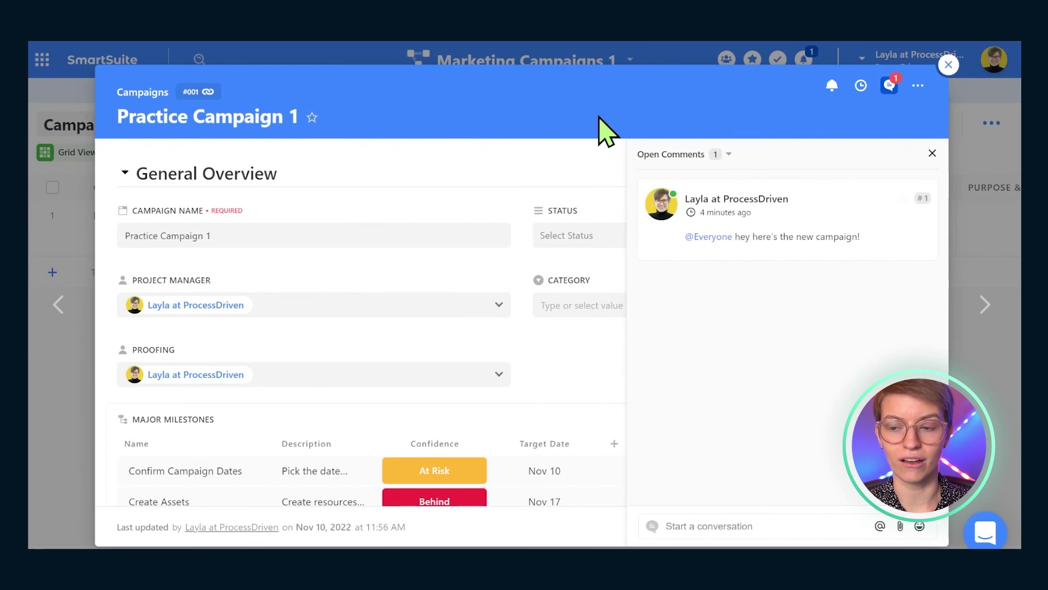
pyautogui.click(860, 86)
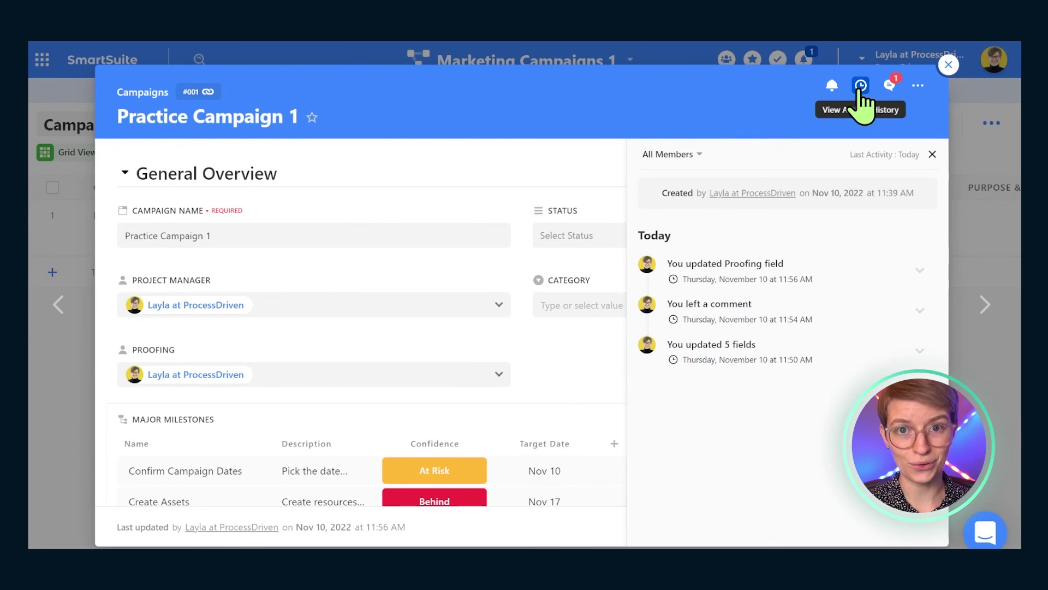